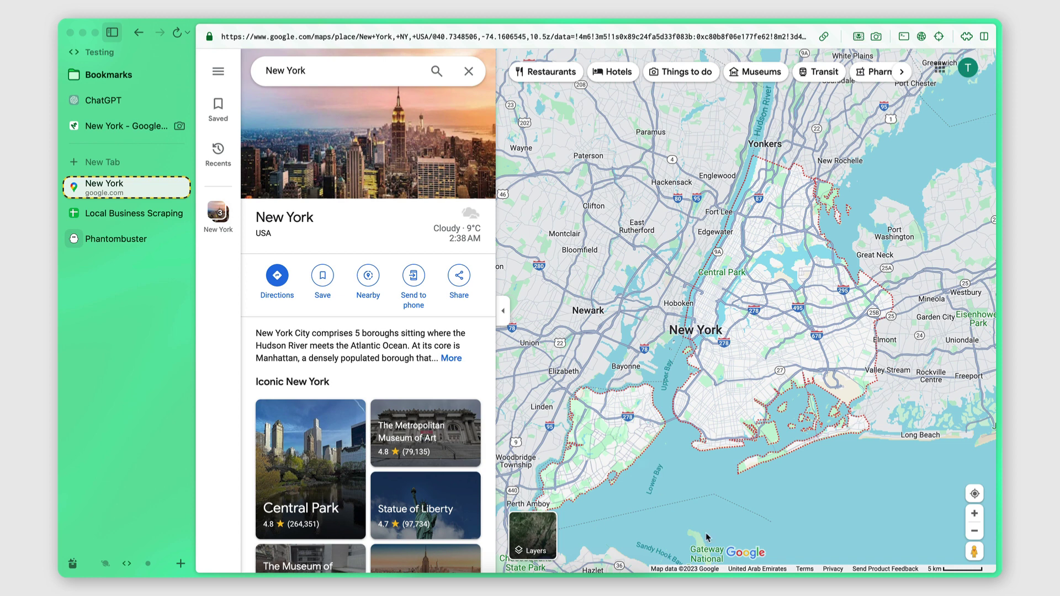
- Search Google Maps for 'italian restaurants in New York'
{"action": "left_click", "coordinate": [267, 71]}
{"action": "type", "text": "italian "}
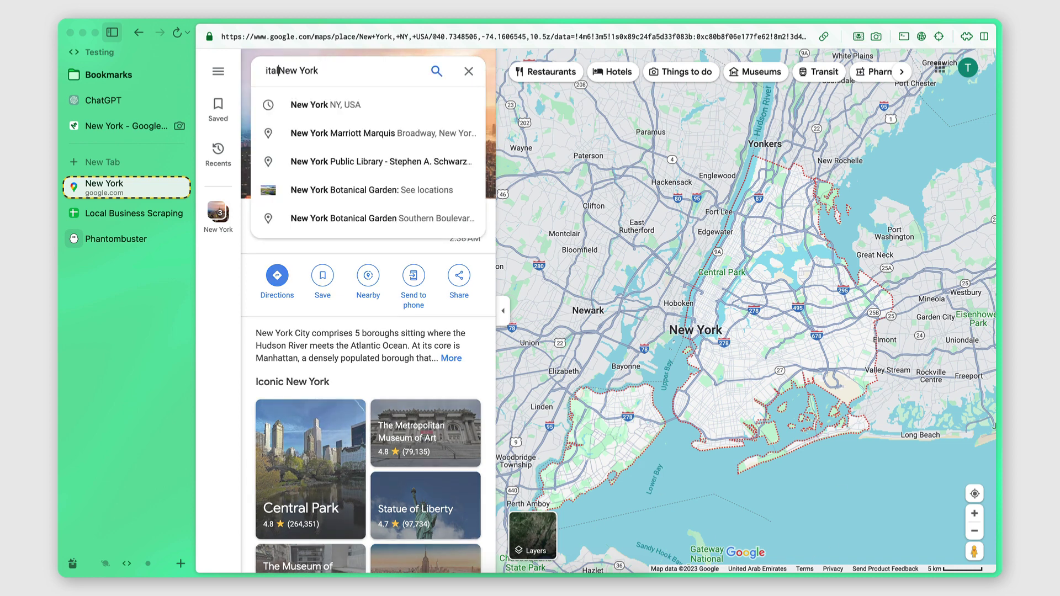
{"action": "type", "text": "restaurants in"}
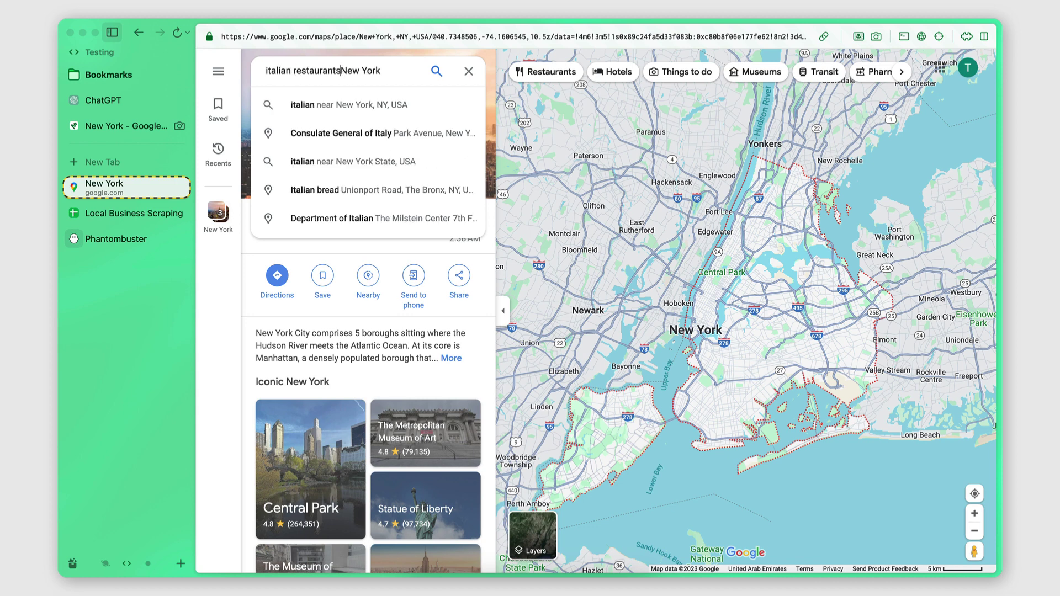
{"action": "key", "text": "Return"}
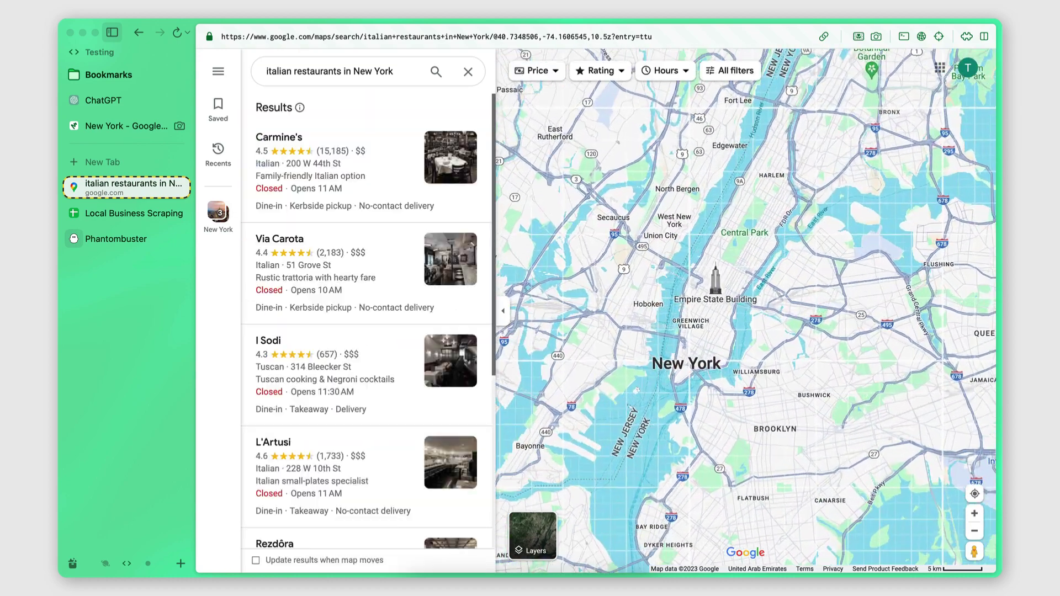
- Browse the results list, starting with Carmine's, and shift the map over Manhattan
{"action": "scroll", "coordinate": [742, 385], "scroll_direction": "down", "scroll_amount": 3}
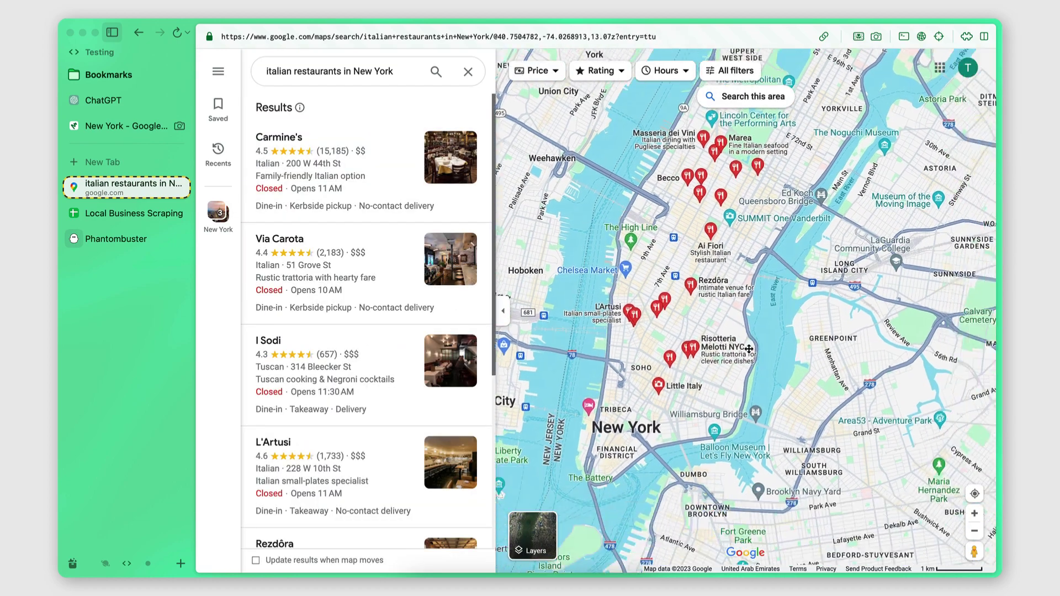
{"action": "left_click_drag", "start_coordinate": [714, 274], "coordinate": [726, 312]}
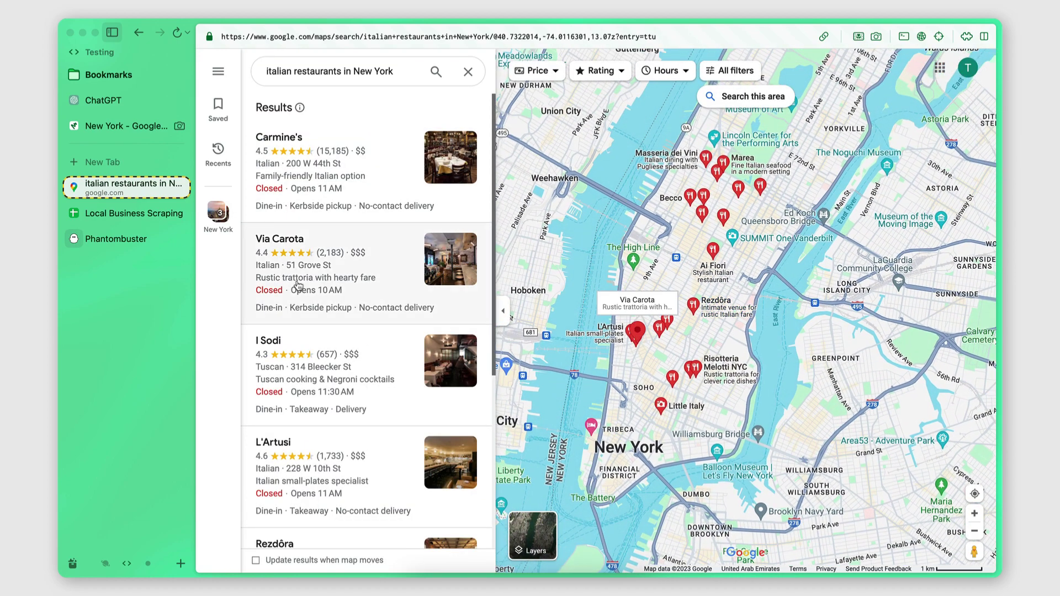
{"action": "scroll", "coordinate": [267, 325], "scroll_direction": "down", "scroll_amount": 5}
{"action": "scroll", "coordinate": [266, 326], "scroll_direction": "down", "scroll_amount": 10}
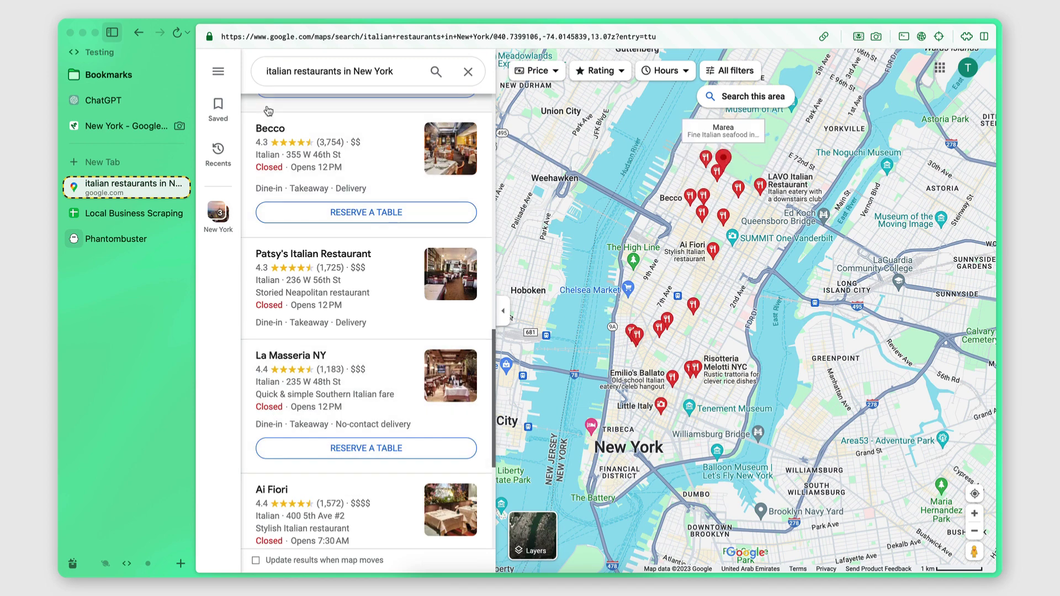
{"action": "scroll", "coordinate": [268, 364], "scroll_direction": "down", "scroll_amount": 4}
{"action": "scroll", "coordinate": [269, 409], "scroll_direction": "down", "scroll_amount": 3}
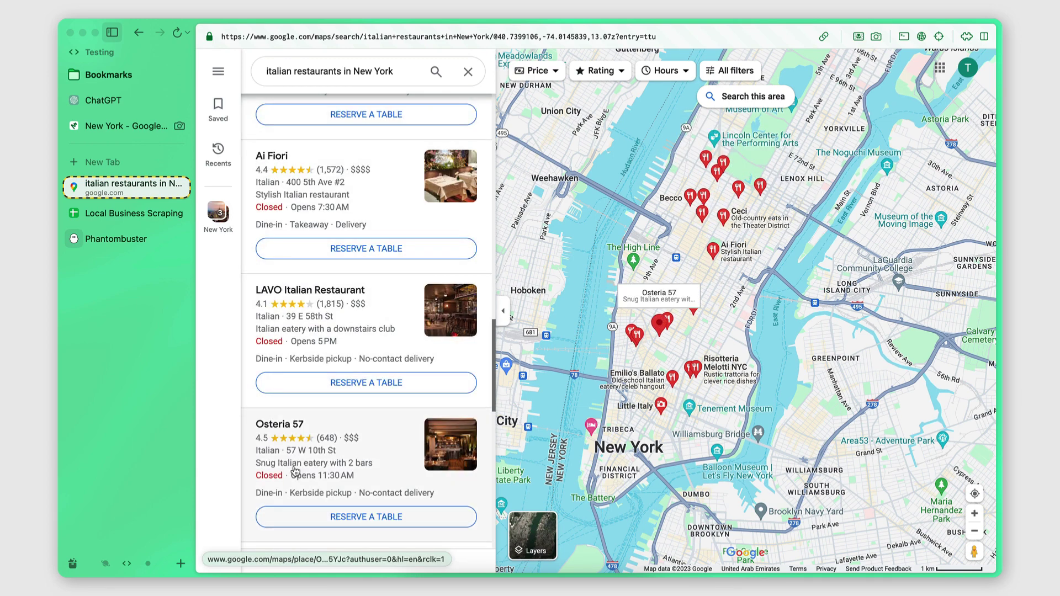
{"action": "scroll", "coordinate": [298, 387], "scroll_direction": "down", "scroll_amount": 6}
{"action": "scroll", "coordinate": [324, 387], "scroll_direction": "up", "scroll_amount": 15}
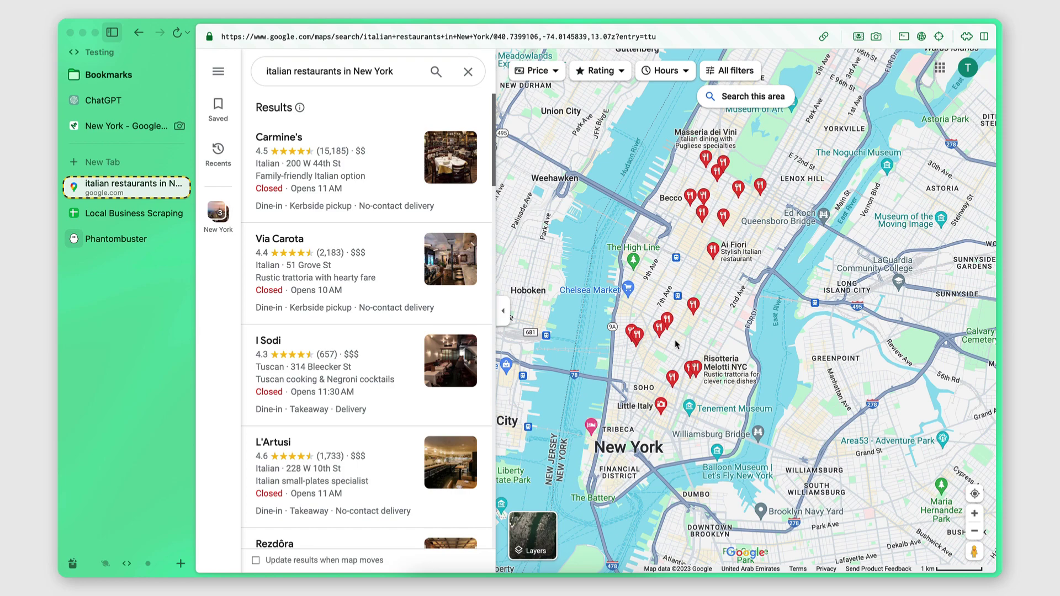
- Zoom and pan the map over central Brooklyn around Bedford-Stuyvesant and Prospect Park
{"action": "scroll", "coordinate": [675, 344], "scroll_direction": "down", "scroll_amount": 5}
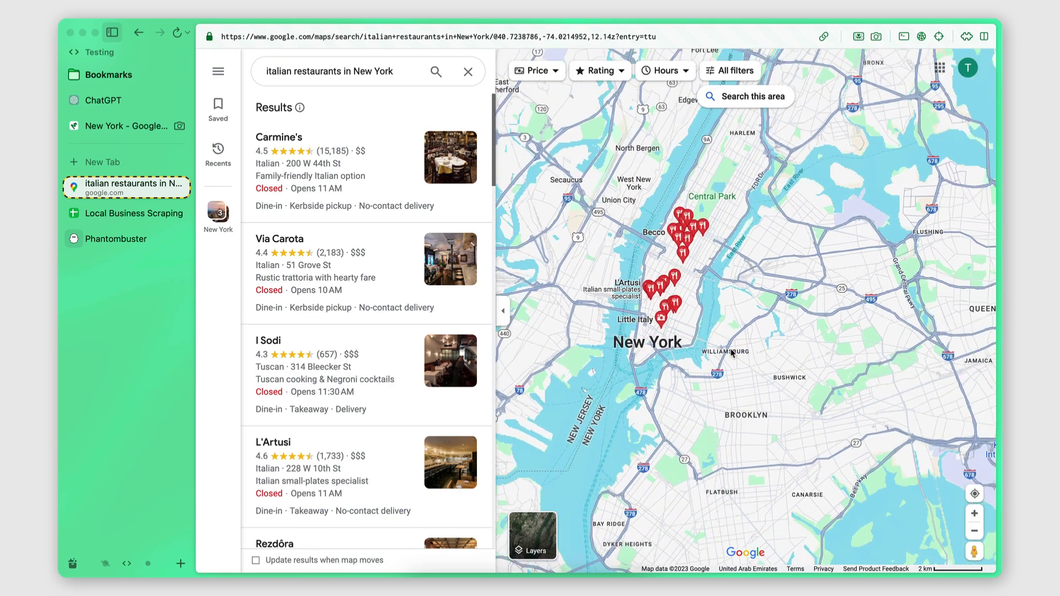
{"action": "scroll", "coordinate": [732, 353], "scroll_direction": "down", "scroll_amount": 2}
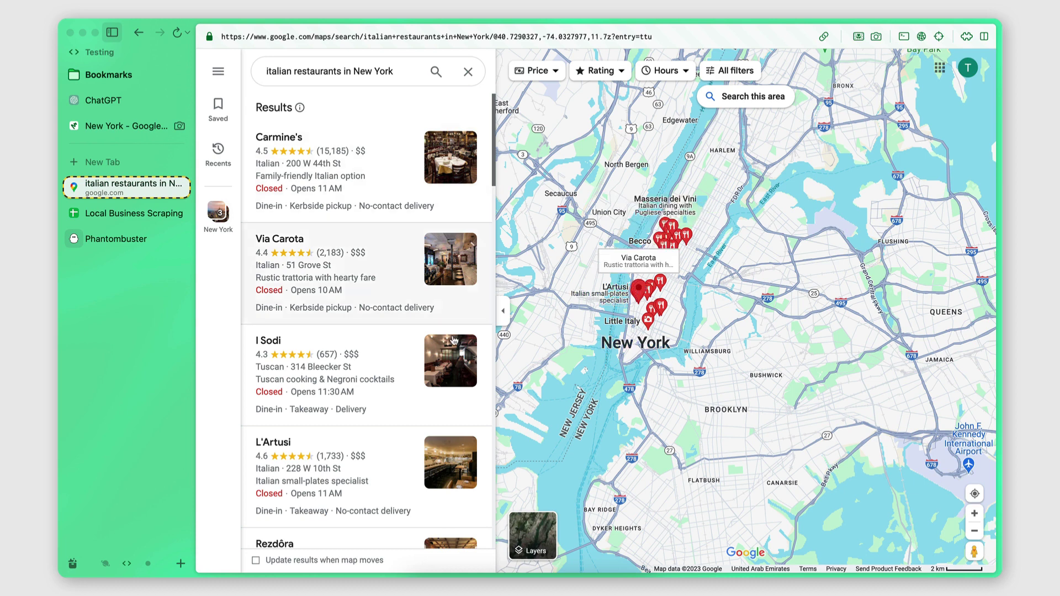
{"action": "mouse_move", "coordinate": [712, 358]}
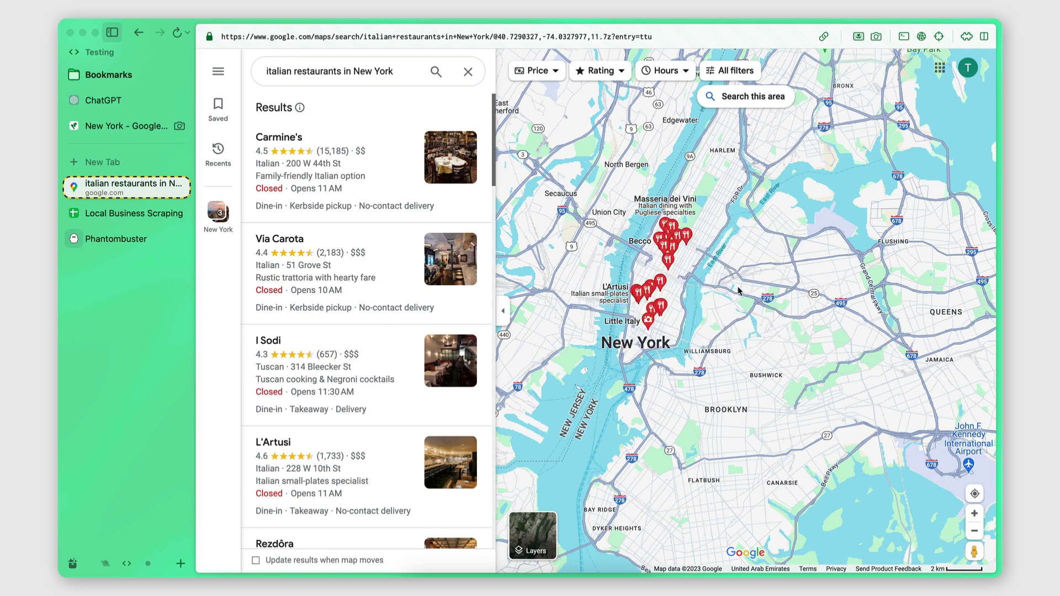
{"action": "scroll", "coordinate": [661, 372], "scroll_direction": "down", "scroll_amount": 5}
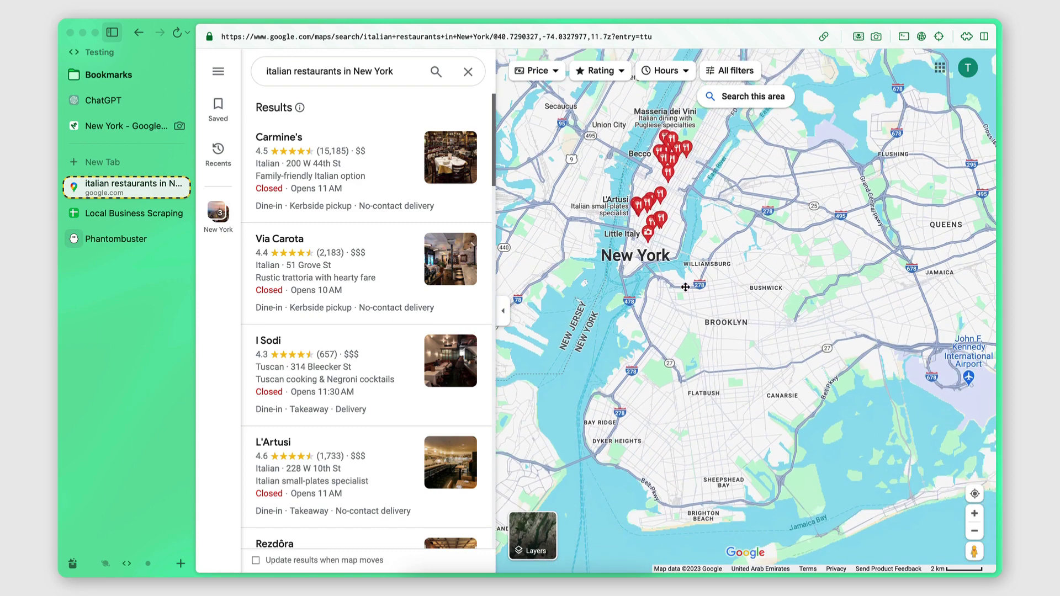
{"action": "scroll", "coordinate": [652, 372], "scroll_direction": "up", "scroll_amount": 2}
{"action": "scroll", "coordinate": [854, 350], "scroll_direction": "down", "scroll_amount": 4}
{"action": "scroll", "coordinate": [854, 350], "scroll_direction": "down", "scroll_amount": 1}
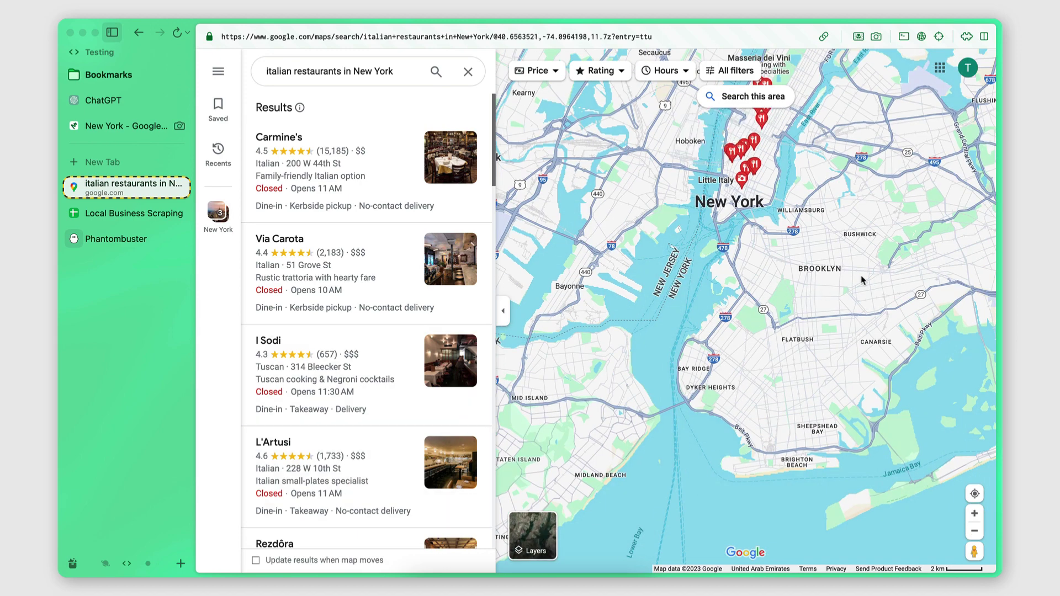
{"action": "scroll", "coordinate": [825, 291], "scroll_direction": "right", "scroll_amount": 5}
{"action": "scroll", "coordinate": [825, 292], "scroll_direction": "up", "scroll_amount": 2}
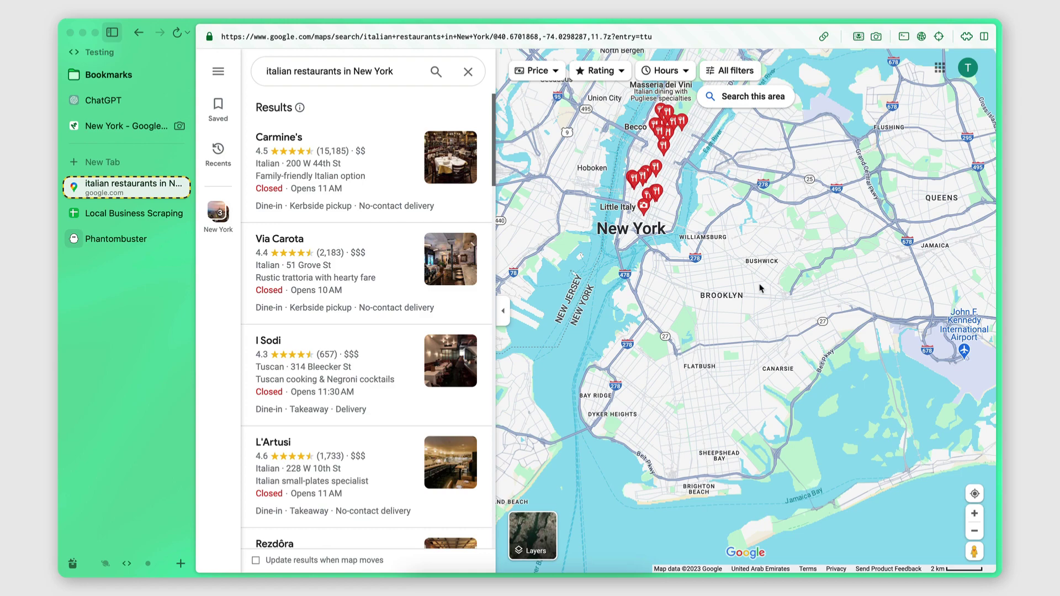
{"action": "scroll", "coordinate": [760, 288], "scroll_direction": "up", "scroll_amount": 5}
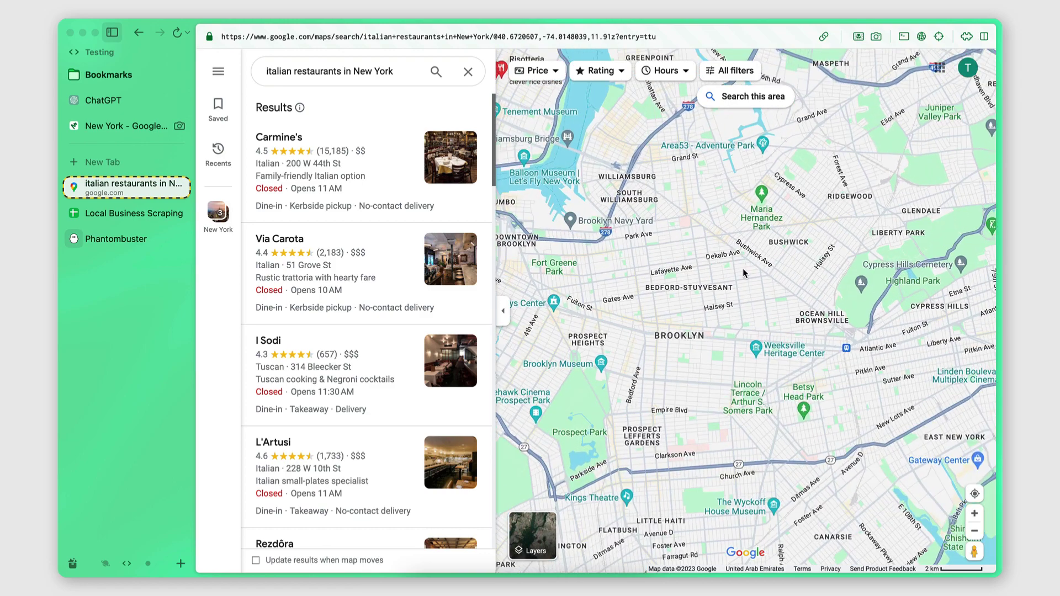
{"action": "scroll", "coordinate": [784, 271], "scroll_direction": "up", "scroll_amount": 1}
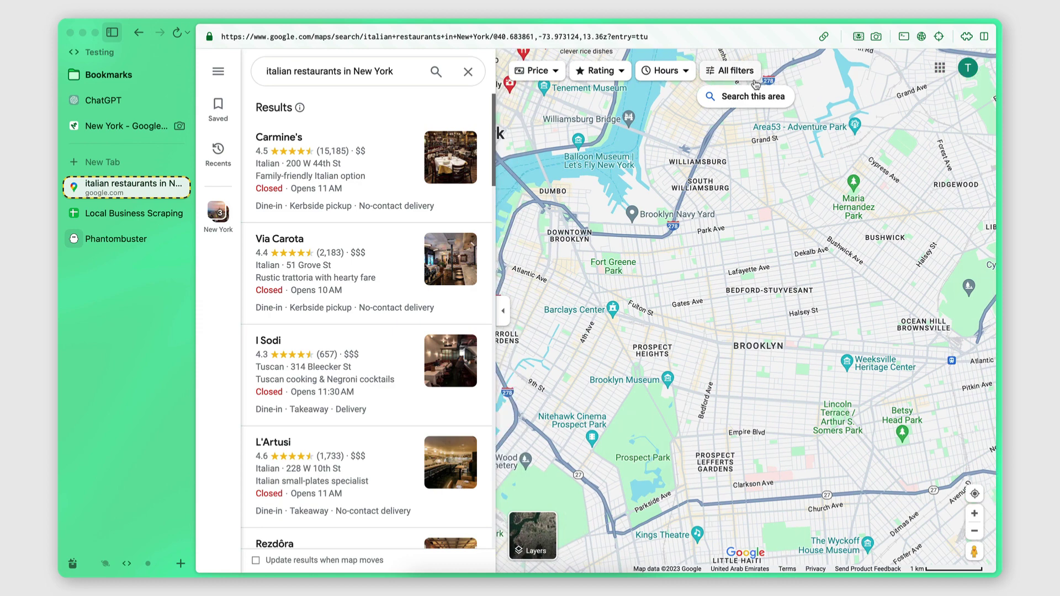
- Search the visible Brooklyn area for restaurants, then move south and search around Midwood
{"action": "left_click", "coordinate": [731, 102]}
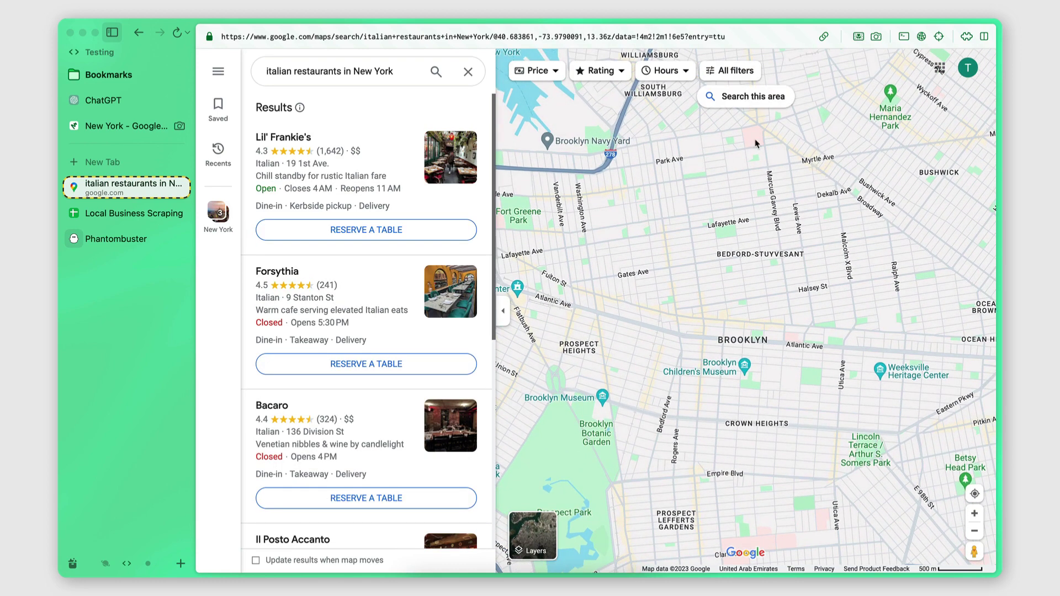
{"action": "left_click", "coordinate": [749, 99]}
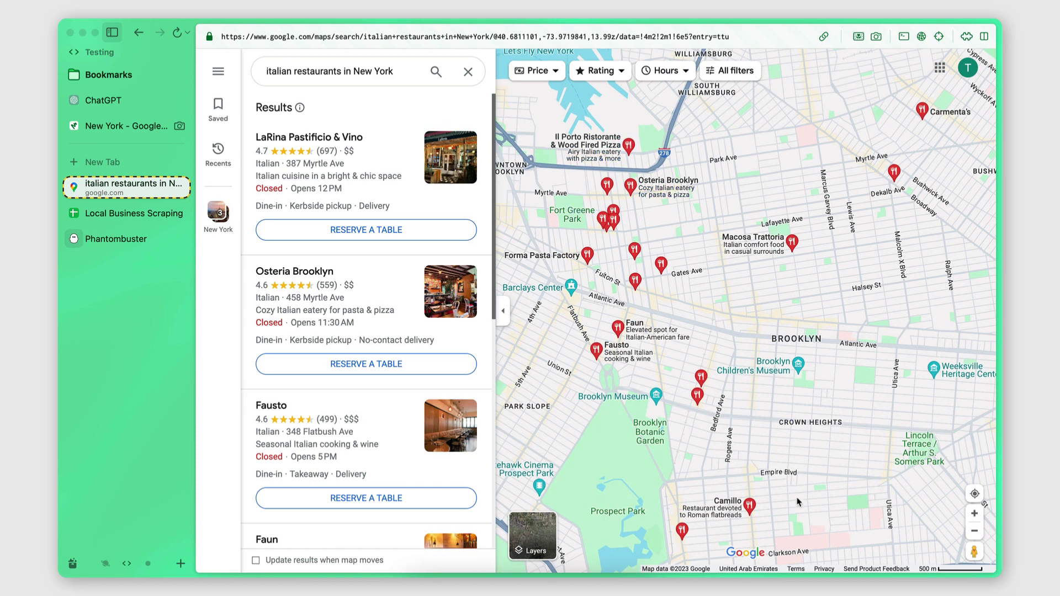
{"action": "left_click_drag", "start_coordinate": [805, 501], "coordinate": [754, 71]}
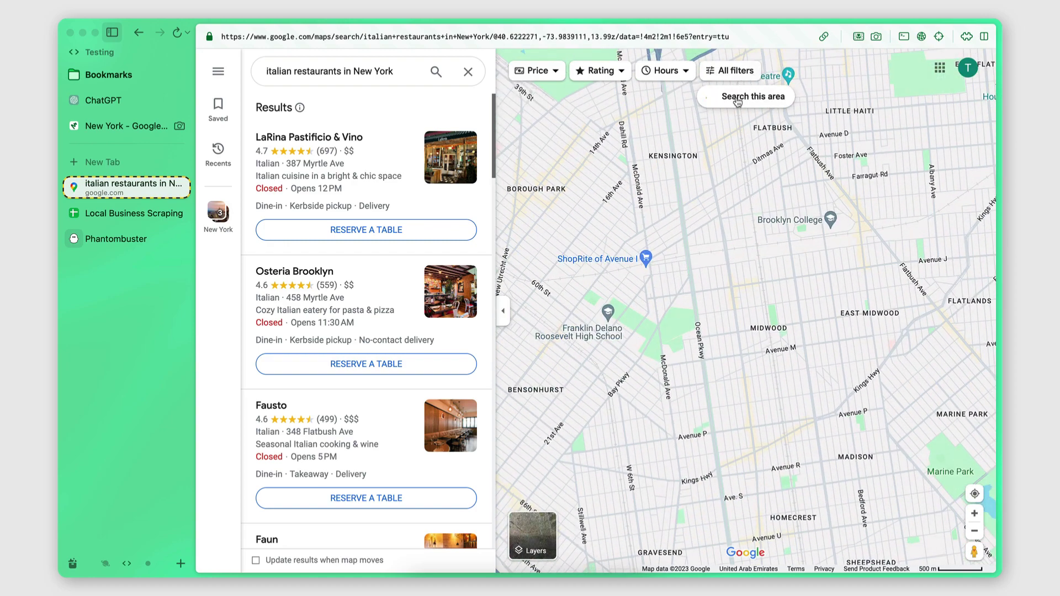
{"action": "left_click", "coordinate": [713, 97]}
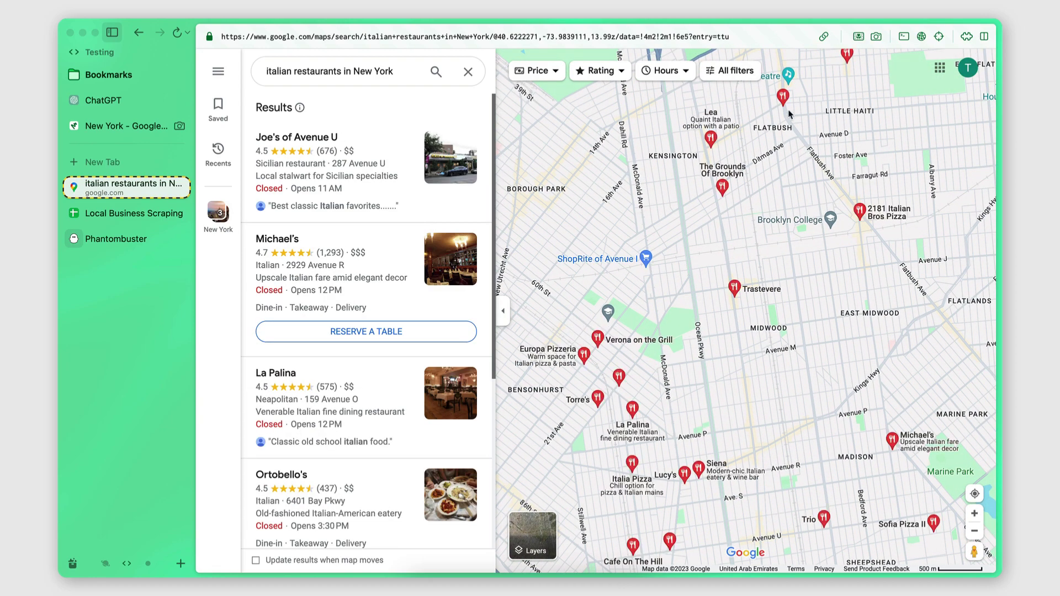
- Zoom out, recentre the map on New York City and return to the search query
{"action": "scroll", "coordinate": [746, 406], "scroll_direction": "down", "scroll_amount": 2}
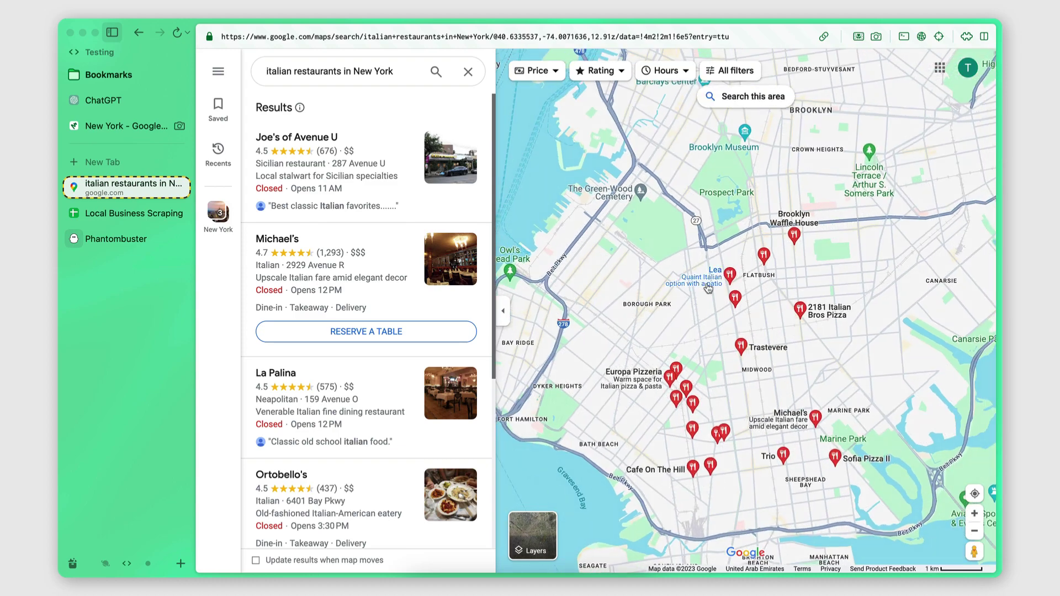
{"action": "scroll", "coordinate": [747, 407], "scroll_direction": "down", "scroll_amount": 3}
{"action": "left_click_drag", "start_coordinate": [653, 186], "coordinate": [747, 434]}
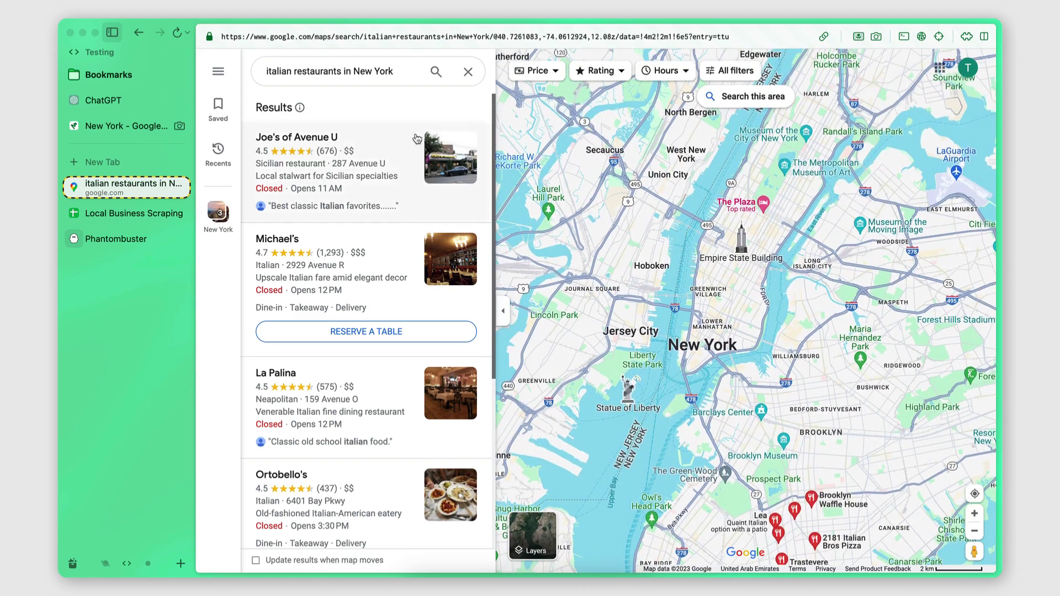
{"action": "left_click", "coordinate": [392, 71]}
- Rerun the New York search, then search the Midtown area of the map
{"action": "key", "text": "Return"}
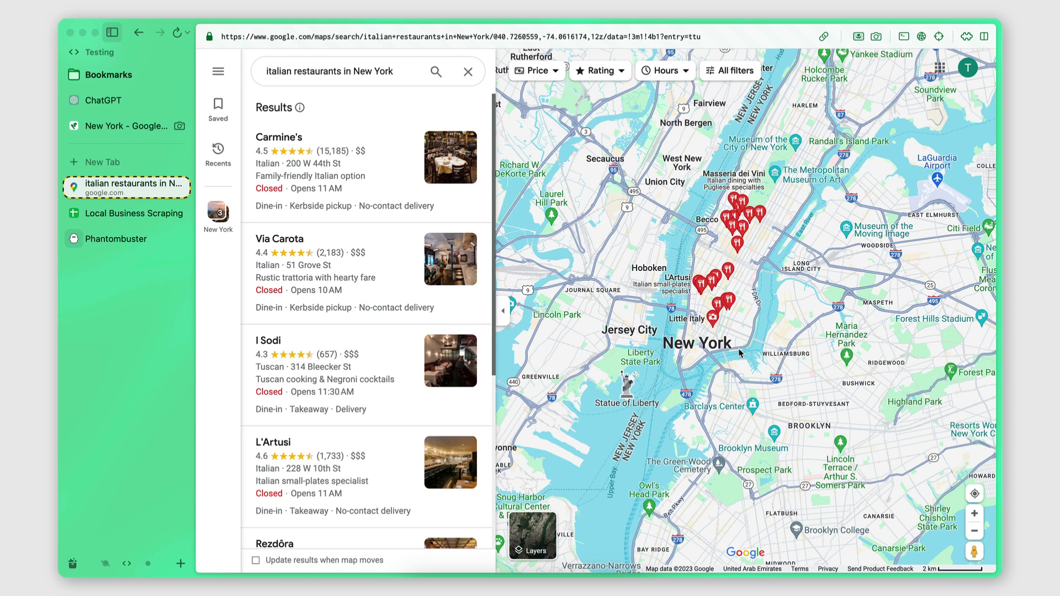
{"action": "scroll", "coordinate": [732, 353], "scroll_direction": "up", "scroll_amount": 3}
{"action": "scroll", "coordinate": [841, 240], "scroll_direction": "up", "scroll_amount": 3}
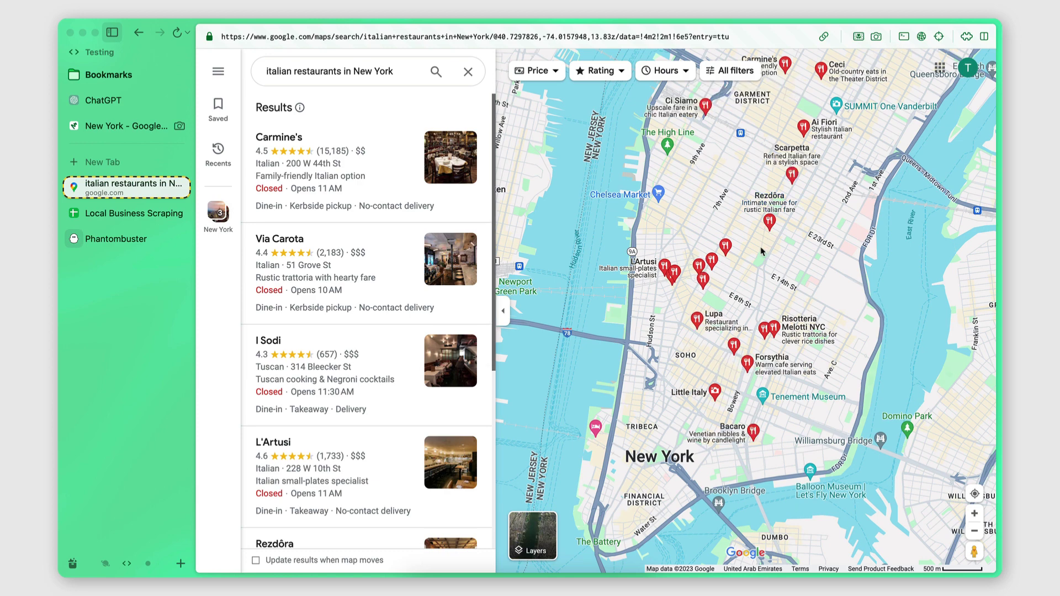
{"action": "left_click_drag", "start_coordinate": [772, 252], "coordinate": [686, 472]}
{"action": "left_click", "coordinate": [726, 97]}
- Pan and zoom the map toward Lower Manhattan
{"action": "left_click_drag", "start_coordinate": [833, 157], "coordinate": [814, 277]}
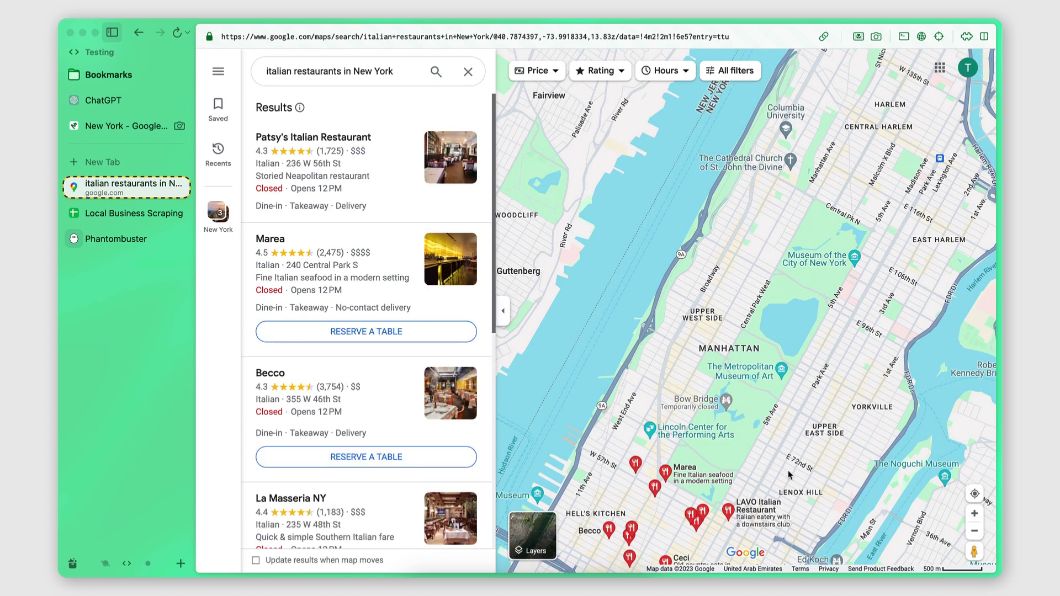
{"action": "scroll", "coordinate": [847, 398], "scroll_direction": "down", "scroll_amount": 6}
{"action": "scroll", "coordinate": [679, 482], "scroll_direction": "down", "scroll_amount": 8}
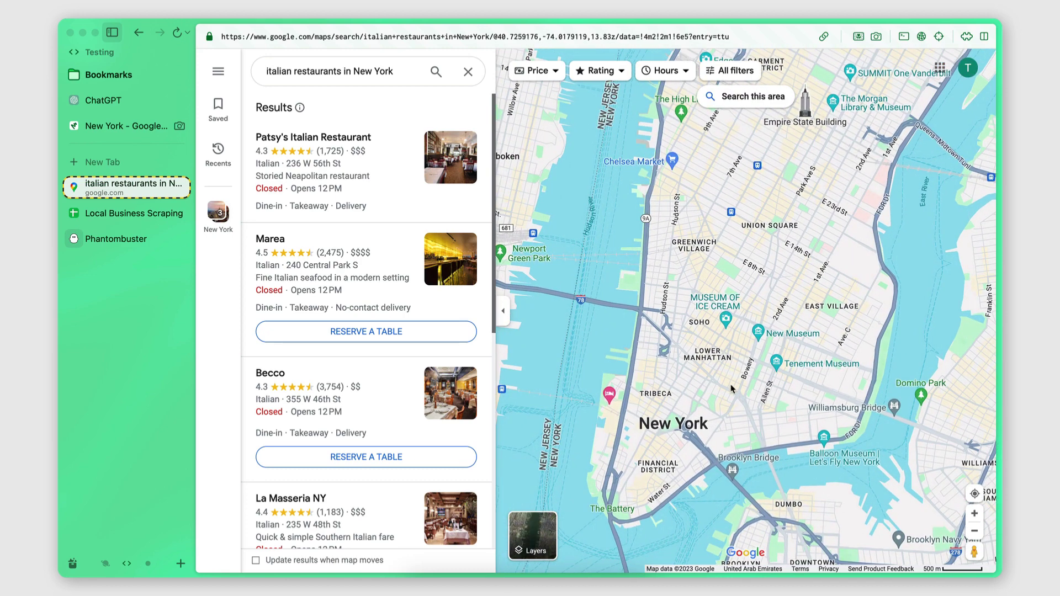
{"action": "scroll", "coordinate": [730, 389], "scroll_direction": "up", "scroll_amount": 3}
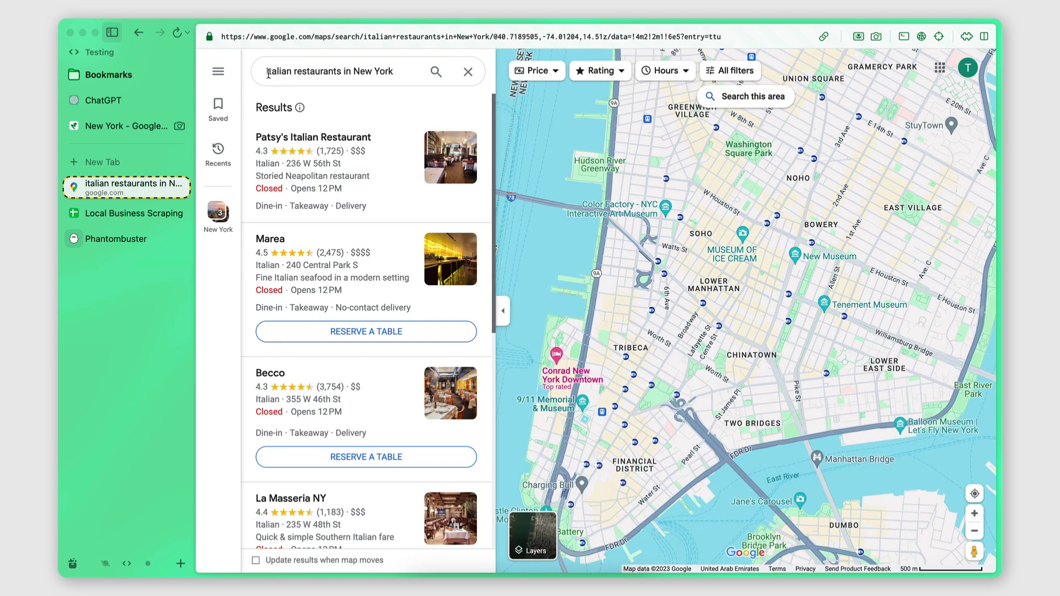
- Rerun the 'italian restaurants in New York' query, bringing Patsy's Italian Restaurant to the top
{"action": "left_click_drag", "start_coordinate": [269, 73], "coordinate": [341, 70]}
{"action": "left_click", "coordinate": [340, 70]}
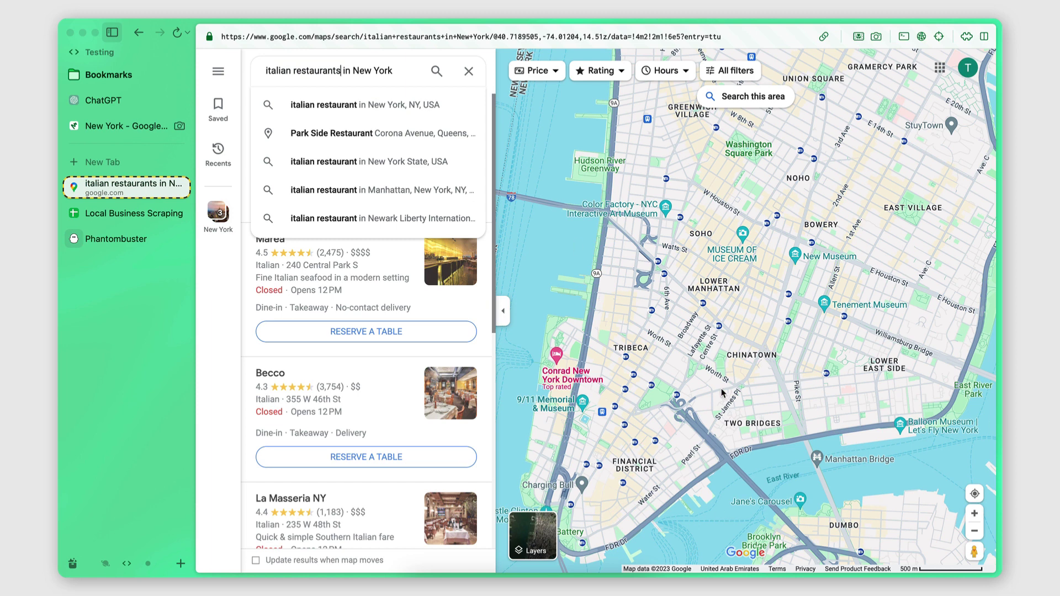
{"action": "left_click", "coordinate": [436, 71]}
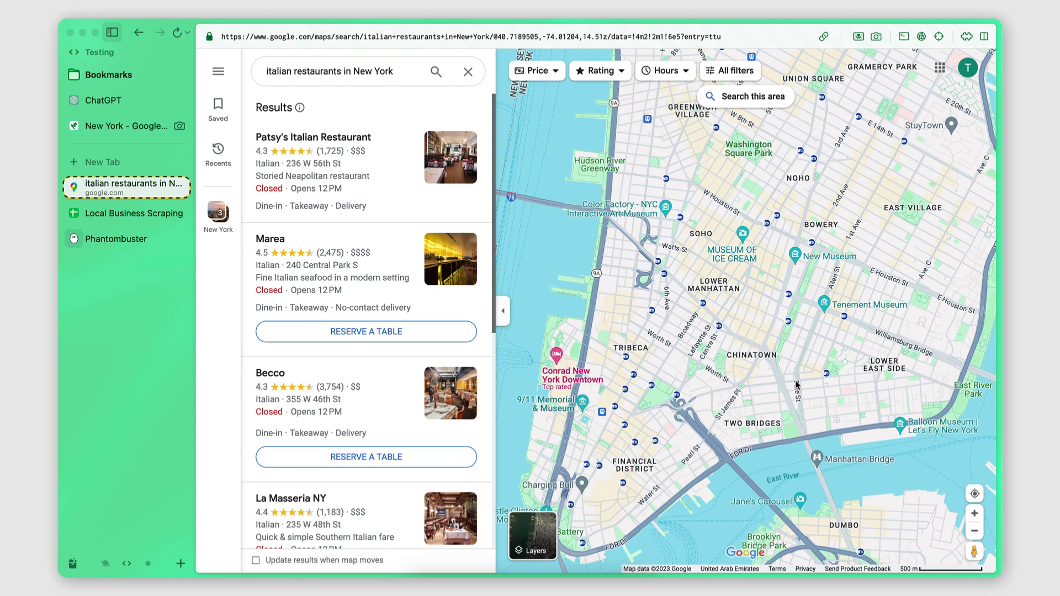
- Pan and zoom the map around Lower Manhattan near the Manhattan Bridge
{"action": "left_click_drag", "start_coordinate": [796, 384], "coordinate": [795, 360]}
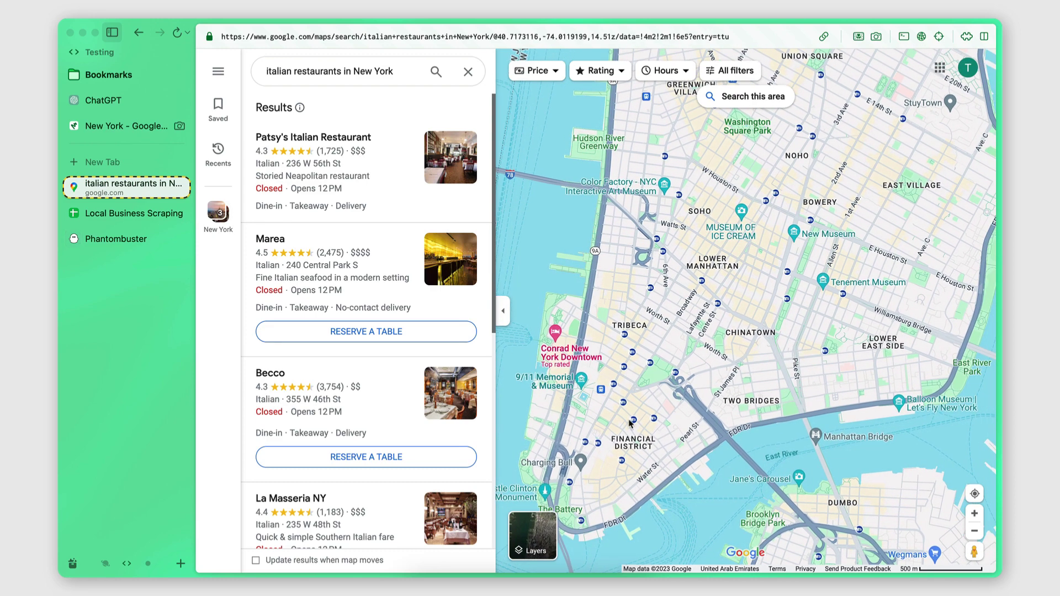
{"action": "scroll", "coordinate": [629, 419], "scroll_direction": "up", "scroll_amount": 2}
{"action": "scroll", "coordinate": [628, 419], "scroll_direction": "down", "scroll_amount": 2}
{"action": "scroll", "coordinate": [697, 414], "scroll_direction": "right", "scroll_amount": 3}
{"action": "scroll", "coordinate": [697, 414], "scroll_direction": "up", "scroll_amount": 3}
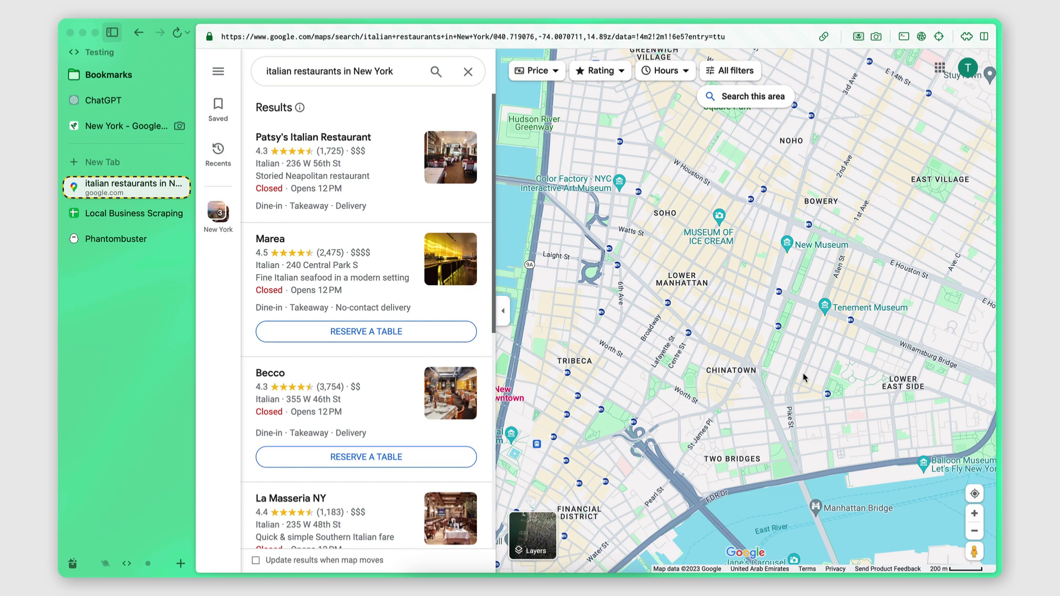
{"action": "left_click_drag", "start_coordinate": [771, 364], "coordinate": [814, 294]}
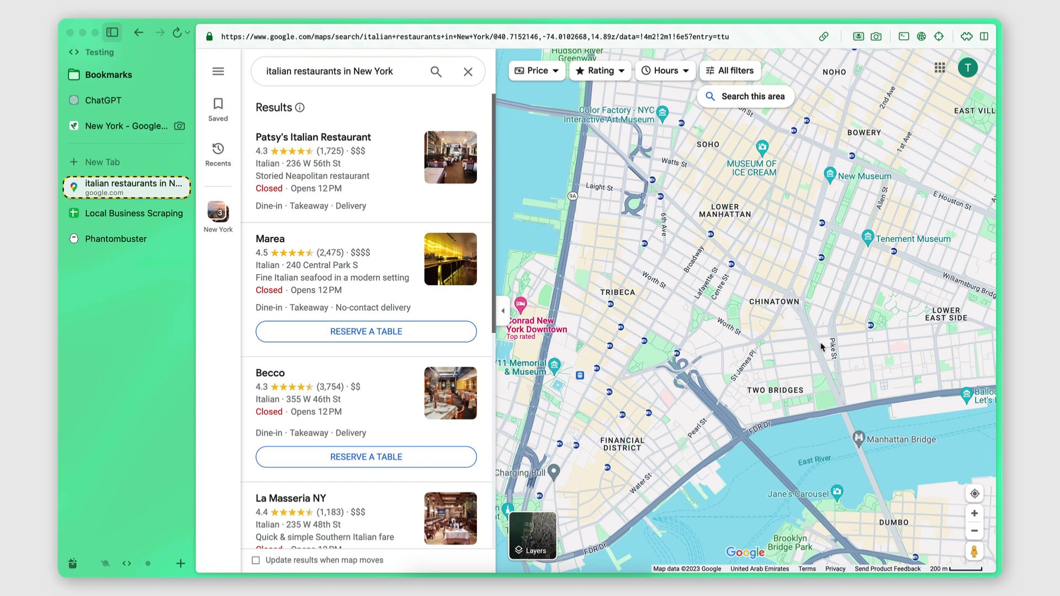
{"action": "scroll", "coordinate": [821, 347], "scroll_direction": "down", "scroll_amount": 2}
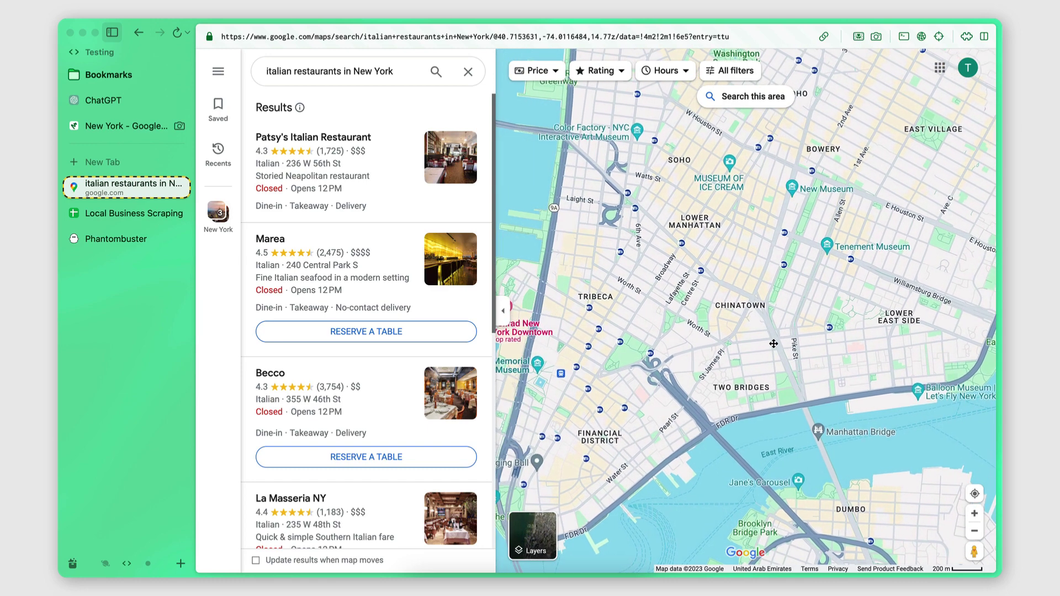
{"action": "scroll", "coordinate": [773, 346], "scroll_direction": "down", "scroll_amount": 2}
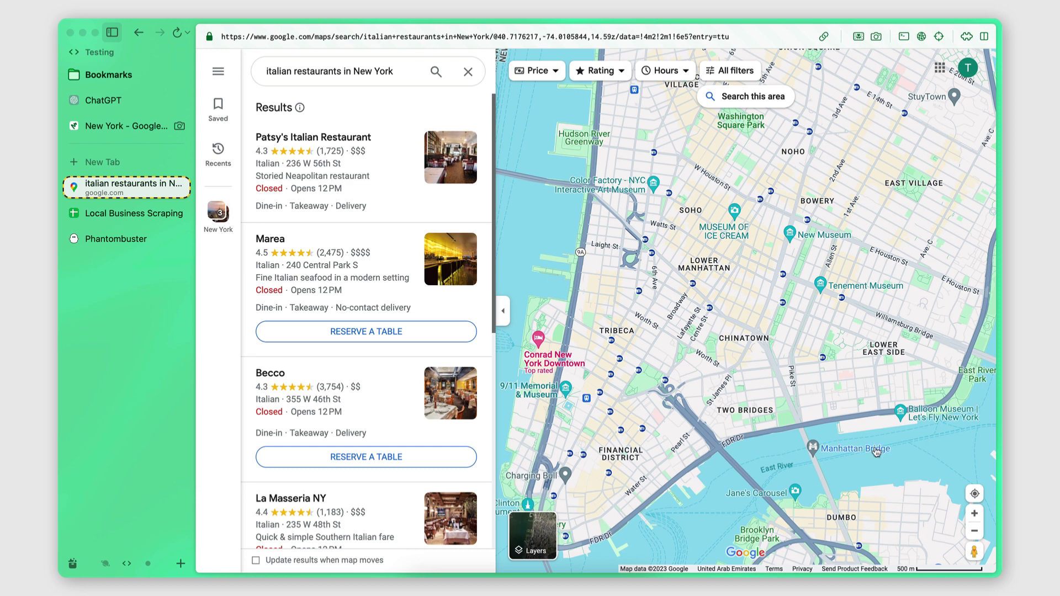
{"action": "mouse_move", "coordinate": [877, 452]}
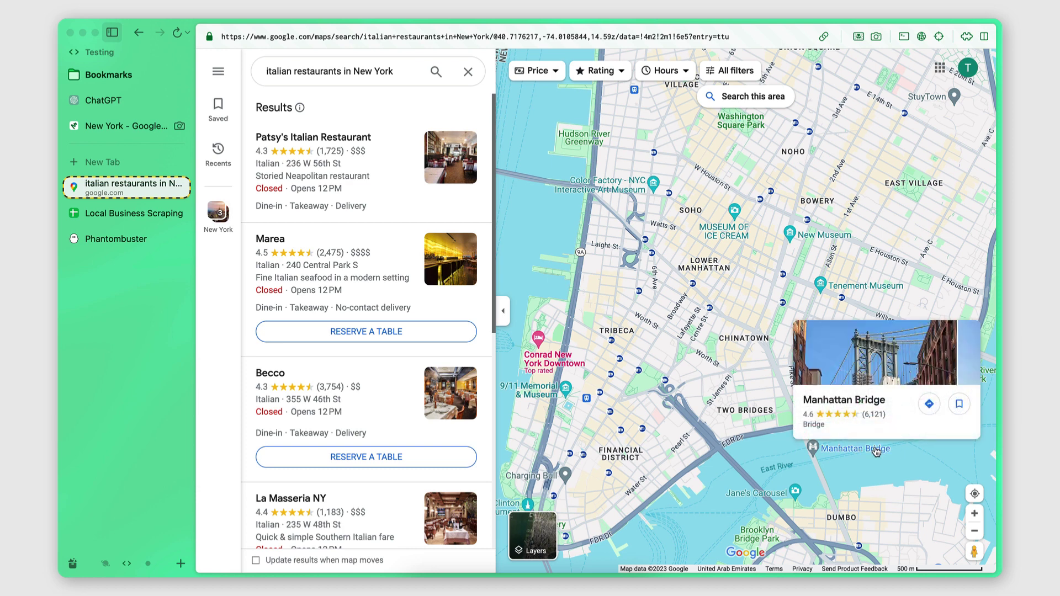
{"action": "left_click_drag", "start_coordinate": [747, 461], "coordinate": [743, 440]}
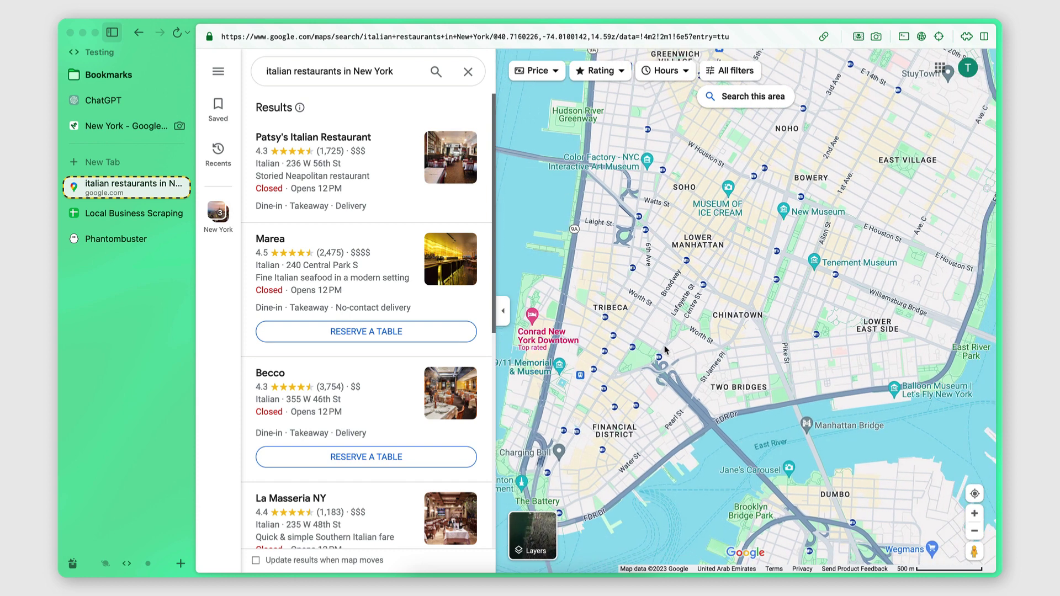
- Pan and zoom the map around the Financial District
{"action": "left_click_drag", "start_coordinate": [667, 349], "coordinate": [708, 312]}
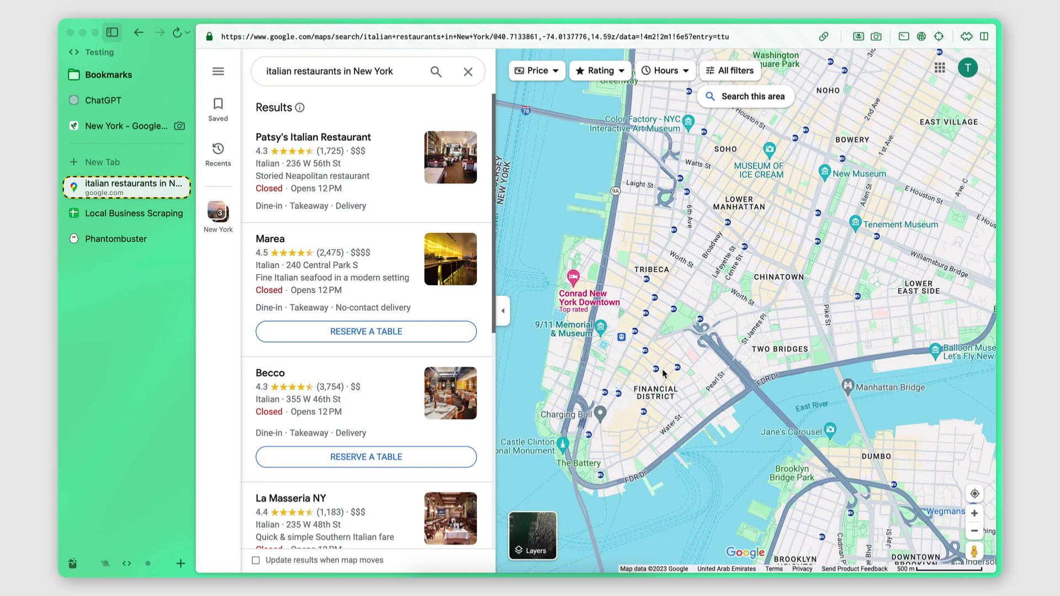
{"action": "scroll", "coordinate": [657, 381], "scroll_direction": "up", "scroll_amount": 3}
{"action": "left_click_drag", "start_coordinate": [657, 381], "coordinate": [685, 348]}
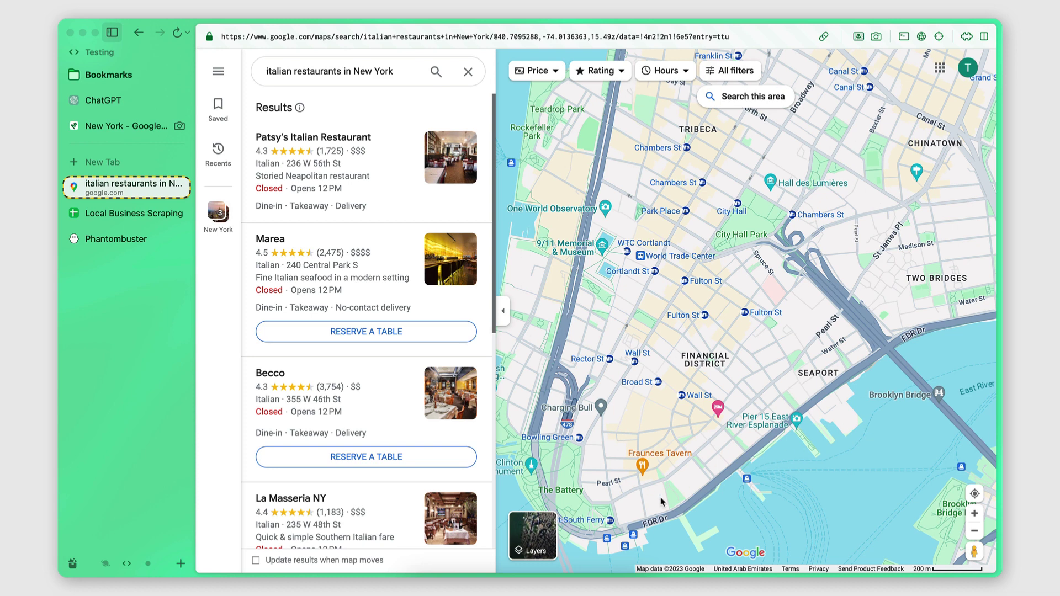
{"action": "scroll", "coordinate": [868, 344], "scroll_direction": "down", "scroll_amount": 3}
{"action": "scroll", "coordinate": [862, 309], "scroll_direction": "right", "scroll_amount": 5}
{"action": "scroll", "coordinate": [861, 309], "scroll_direction": "up", "scroll_amount": 3}
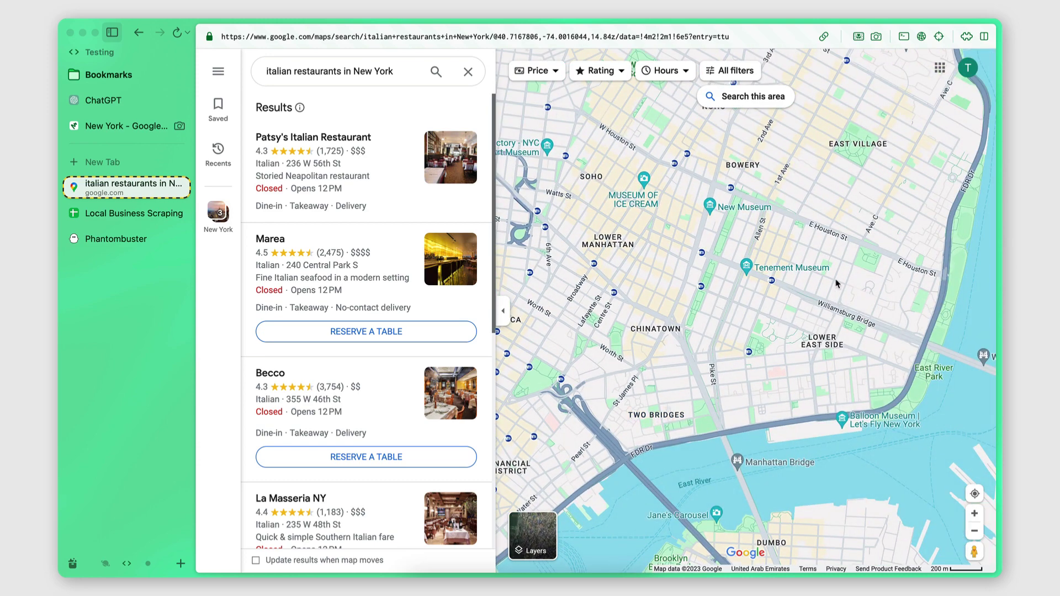
{"action": "scroll", "coordinate": [853, 268], "scroll_direction": "right", "scroll_amount": 3}
{"action": "scroll", "coordinate": [853, 269], "scroll_direction": "up", "scroll_amount": 3}
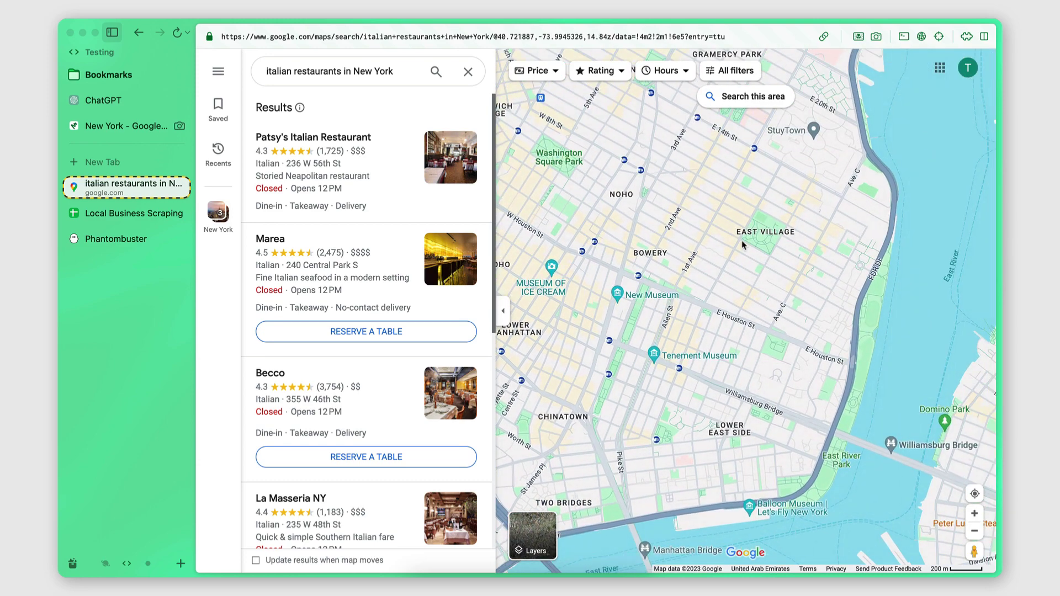
{"action": "scroll", "coordinate": [741, 240], "scroll_direction": "left", "scroll_amount": 5}
{"action": "scroll", "coordinate": [741, 241], "scroll_direction": "down", "scroll_amount": 3}
{"action": "scroll", "coordinate": [832, 278], "scroll_direction": "down", "scroll_amount": 2}
{"action": "scroll", "coordinate": [773, 265], "scroll_direction": "up", "scroll_amount": 3}
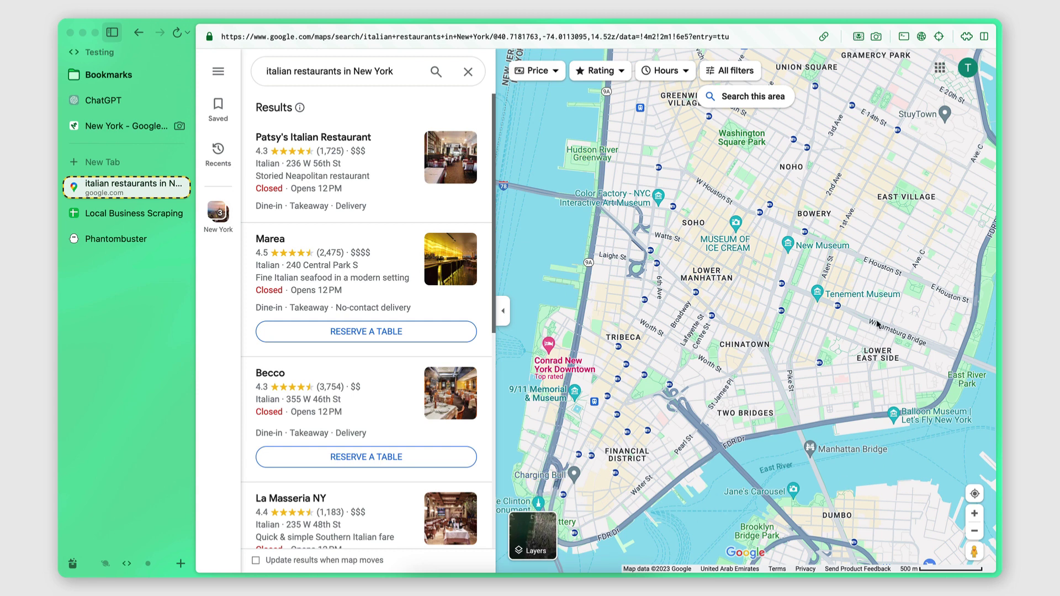
{"action": "scroll", "coordinate": [873, 229], "scroll_direction": "right", "scroll_amount": 2}
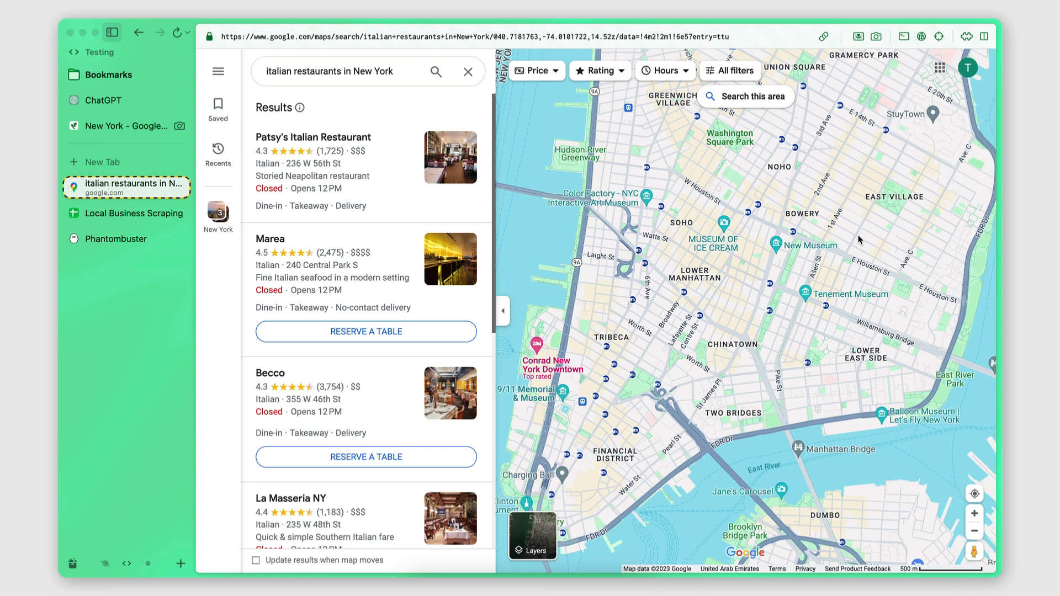
{"action": "scroll", "coordinate": [858, 240], "scroll_direction": "down", "scroll_amount": 2}
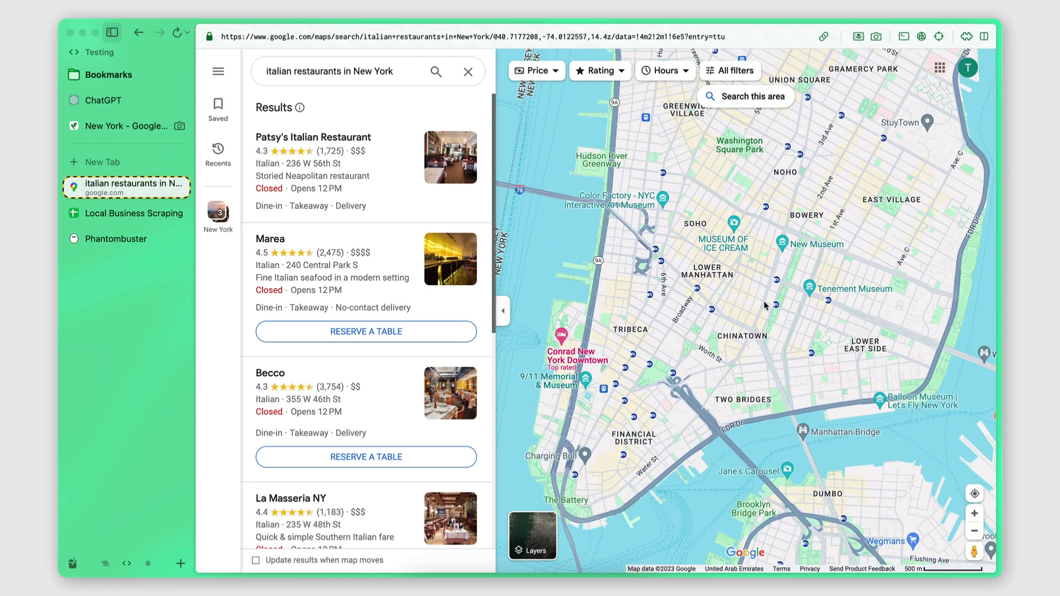
{"action": "scroll", "coordinate": [751, 322], "scroll_direction": "up", "scroll_amount": 2}
- Search the Lower Manhattan area, search again further north, then bring Lower Manhattan back
{"action": "left_click_drag", "start_coordinate": [750, 321], "coordinate": [757, 320]}
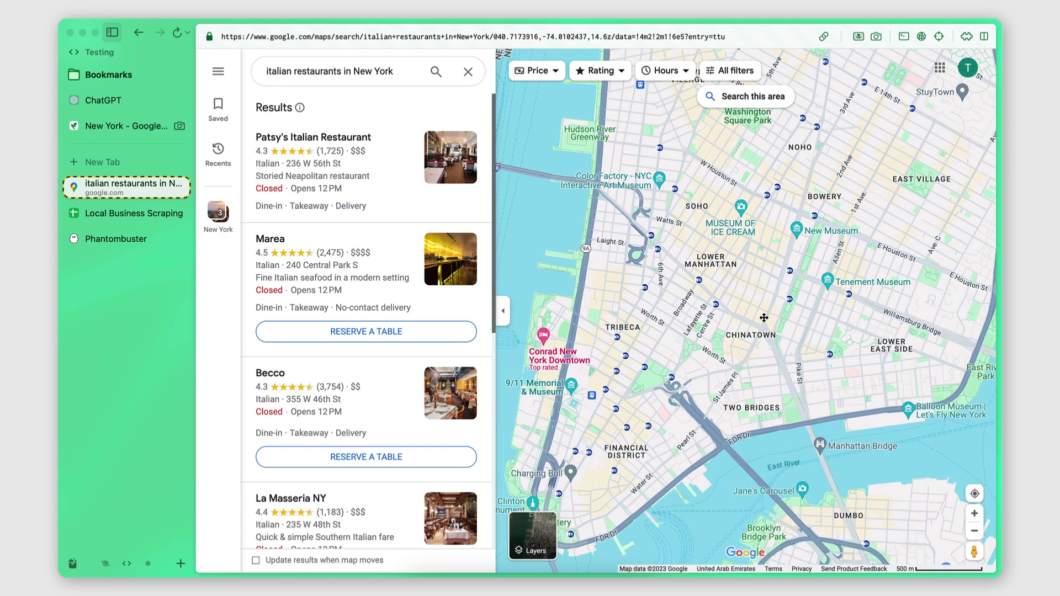
{"action": "left_click", "coordinate": [753, 98]}
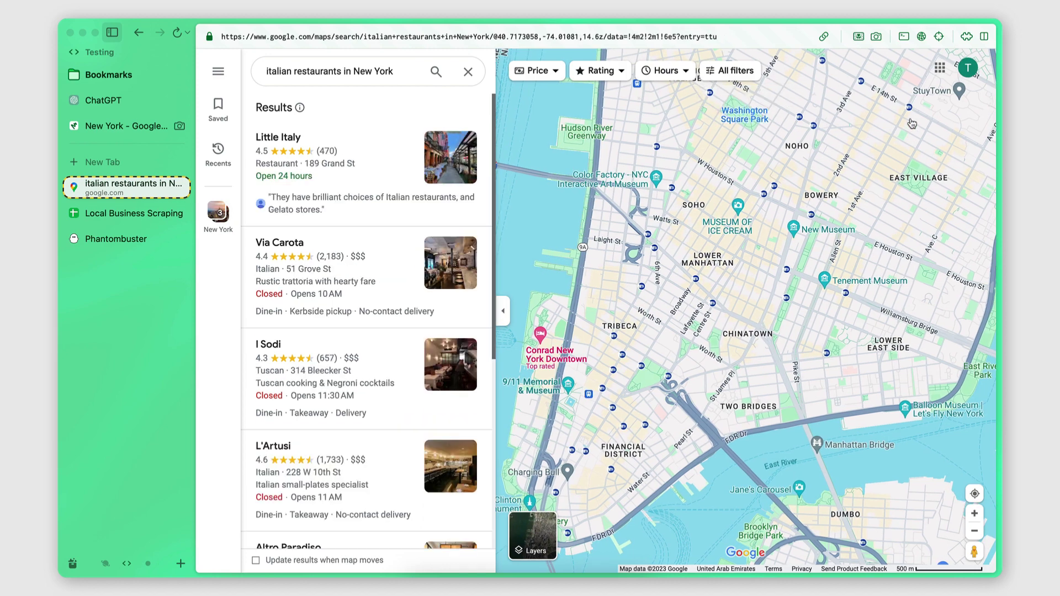
{"action": "left_click_drag", "start_coordinate": [909, 134], "coordinate": [880, 246]}
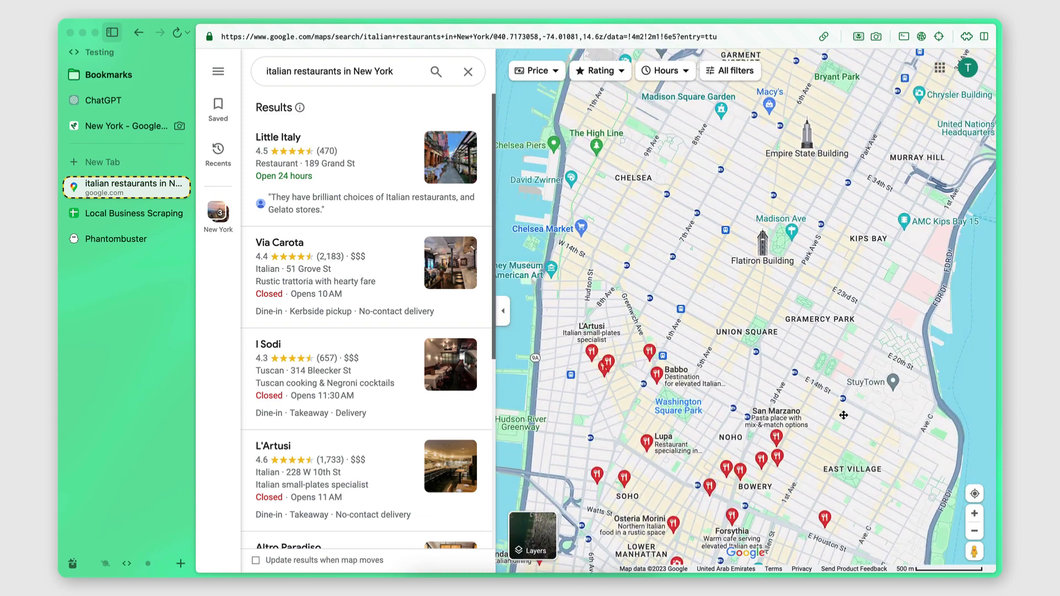
{"action": "left_click", "coordinate": [725, 104]}
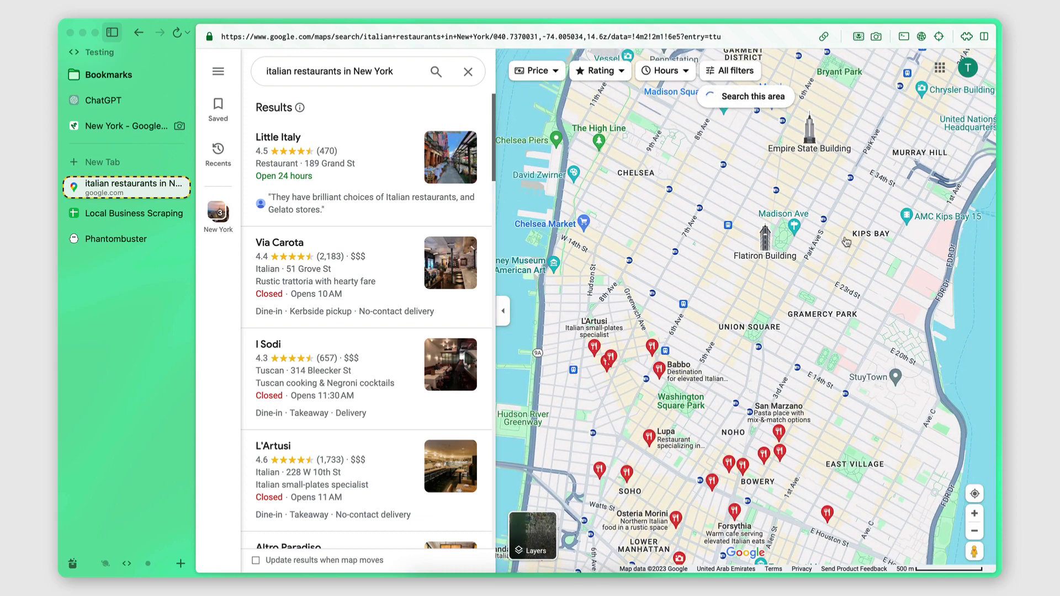
{"action": "left_click_drag", "start_coordinate": [851, 187], "coordinate": [819, 404]}
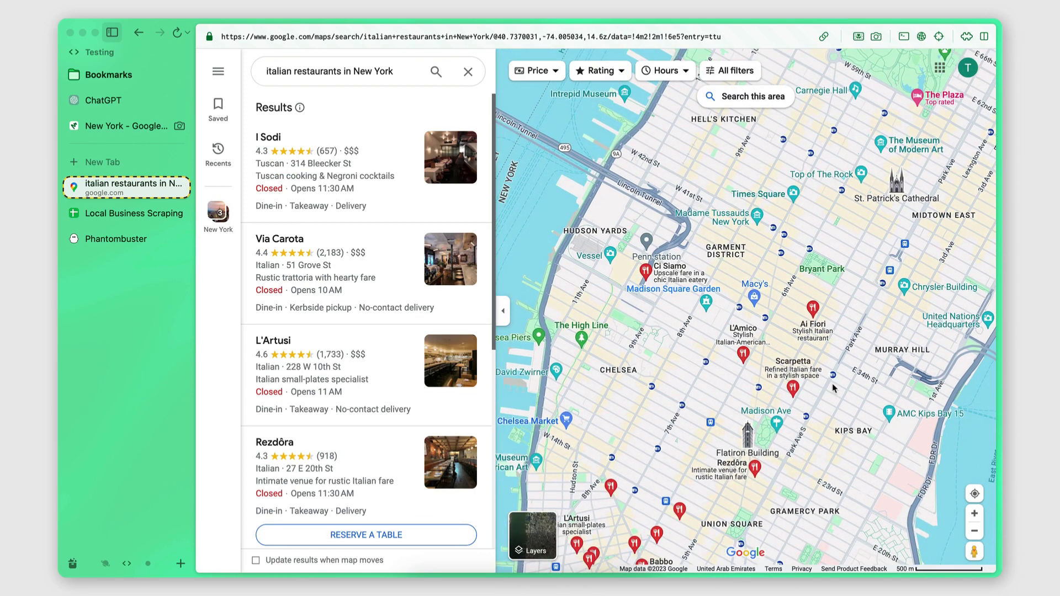
{"action": "scroll", "coordinate": [833, 383], "scroll_direction": "up", "scroll_amount": 3}
{"action": "scroll", "coordinate": [628, 279], "scroll_direction": "down", "scroll_amount": 3}
{"action": "left_click_drag", "start_coordinate": [557, 486], "coordinate": [684, 261]}
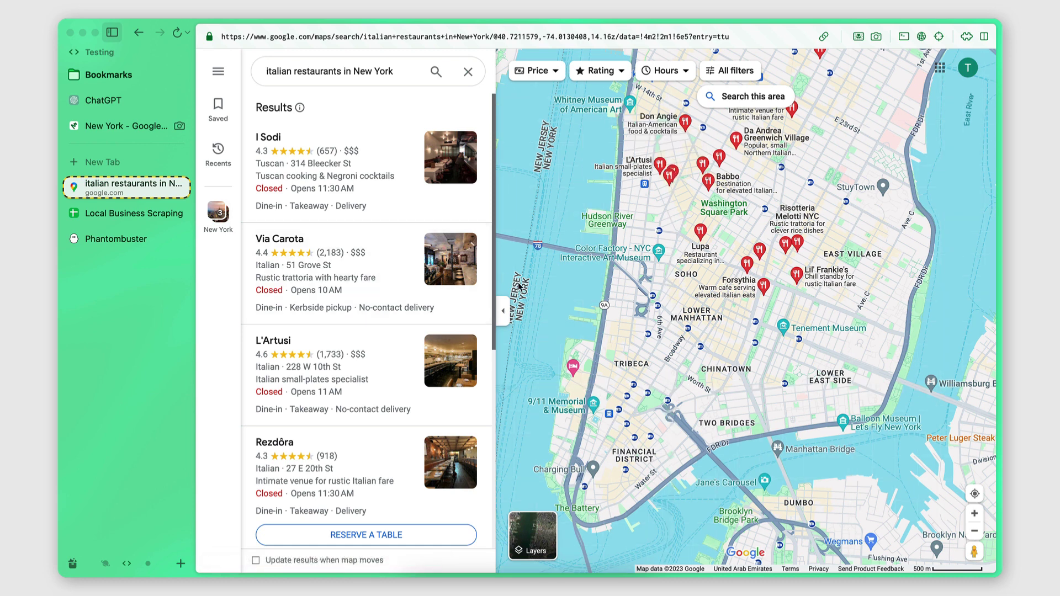
- Switch to PhantomBuster's Google Maps Search to Contact Data setup page
{"action": "left_click", "coordinate": [115, 241]}
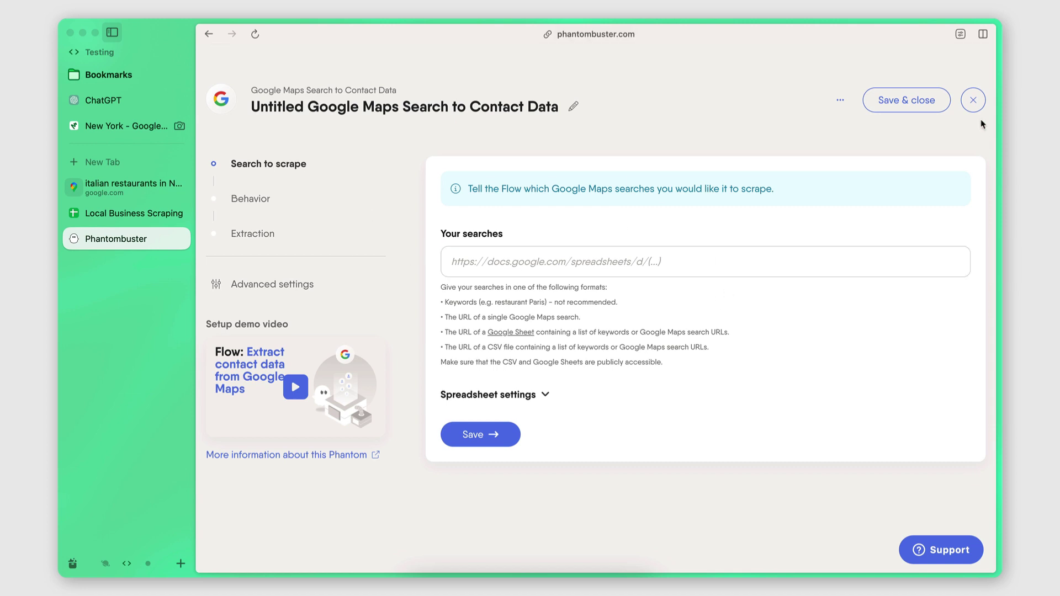
{"action": "left_click", "coordinate": [974, 101]}
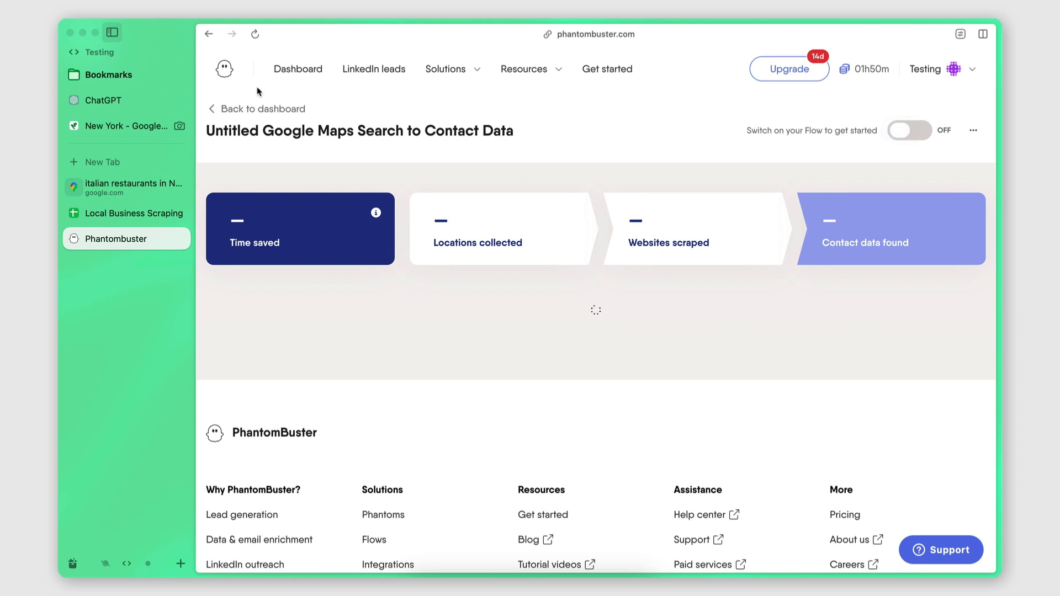
{"action": "left_click", "coordinate": [260, 109]}
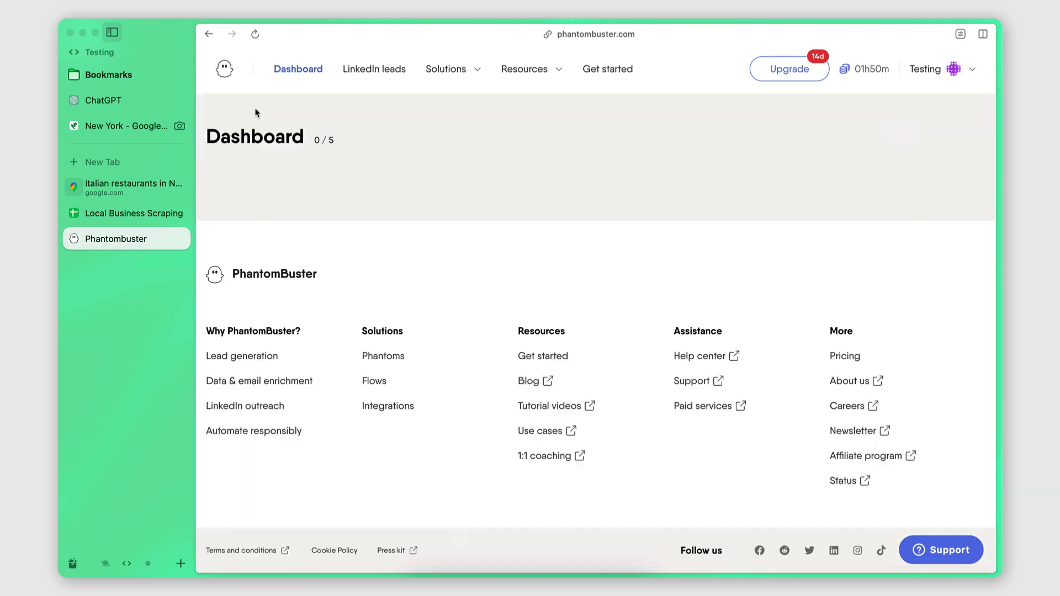
{"action": "scroll", "coordinate": [725, 425], "scroll_direction": "down", "scroll_amount": 2}
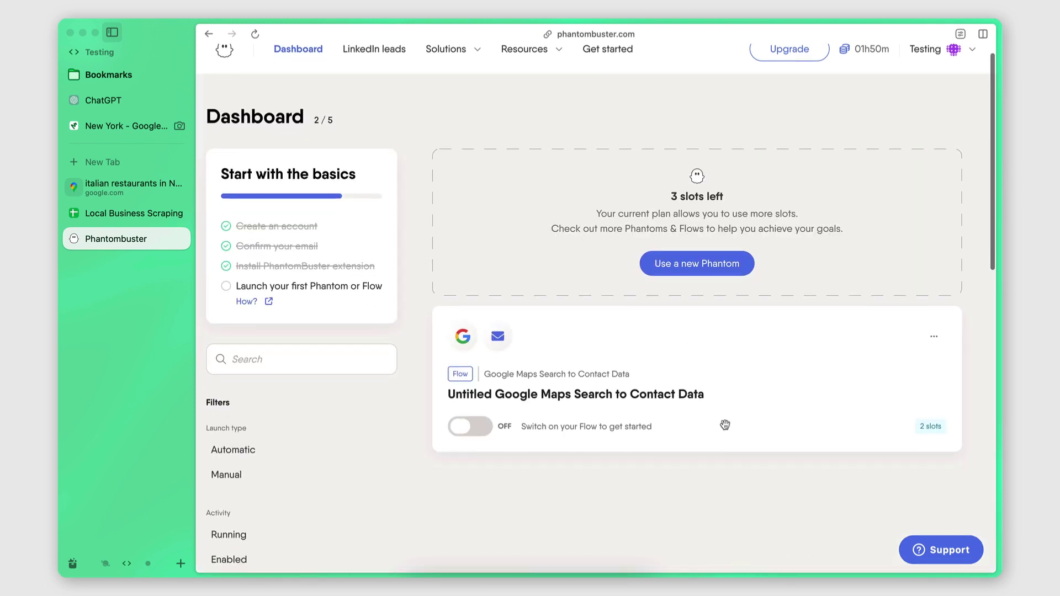
{"action": "left_click", "coordinate": [934, 314]}
{"action": "left_click", "coordinate": [900, 498]}
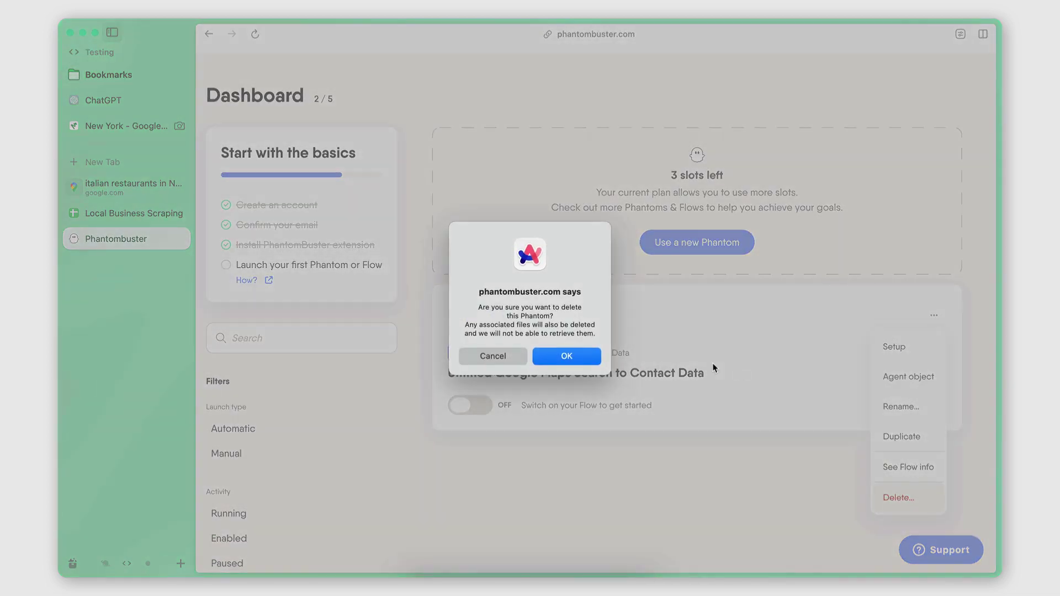
{"action": "left_click", "coordinate": [569, 358]}
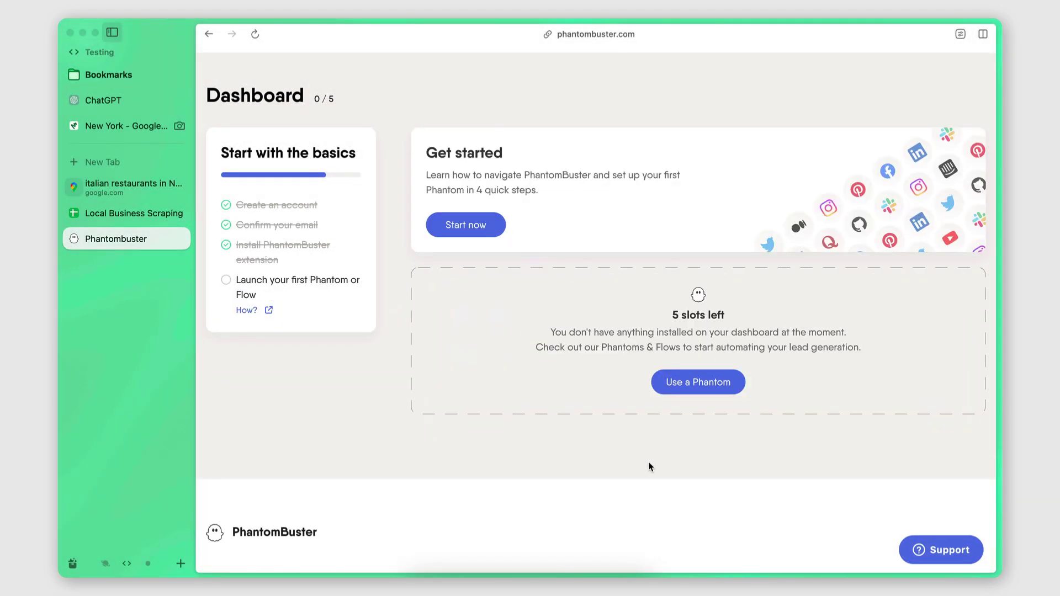
{"action": "scroll", "coordinate": [649, 461], "scroll_direction": "up", "scroll_amount": 2}
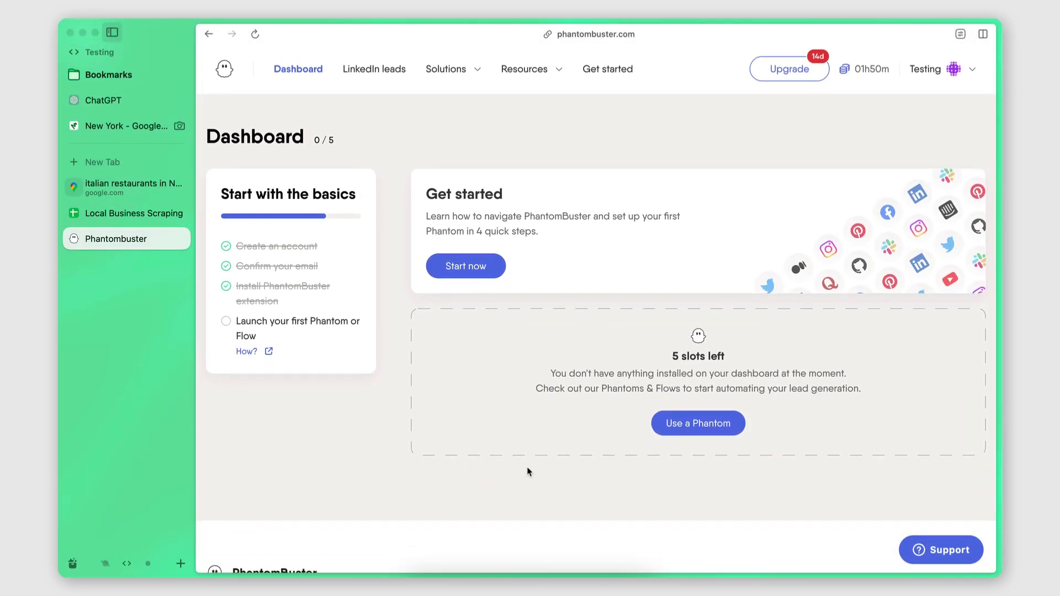
- Search the Phantoms catalogue for 'google maps' and browse the matching results
{"action": "left_click", "coordinate": [701, 430]}
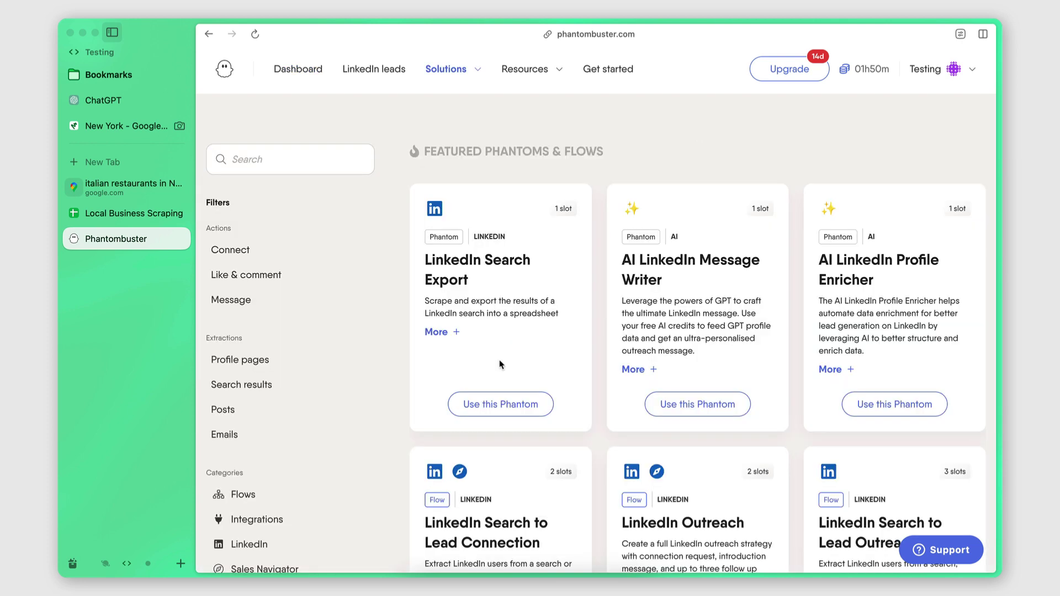
{"action": "left_click", "coordinate": [286, 148]}
{"action": "type", "text": "google"}
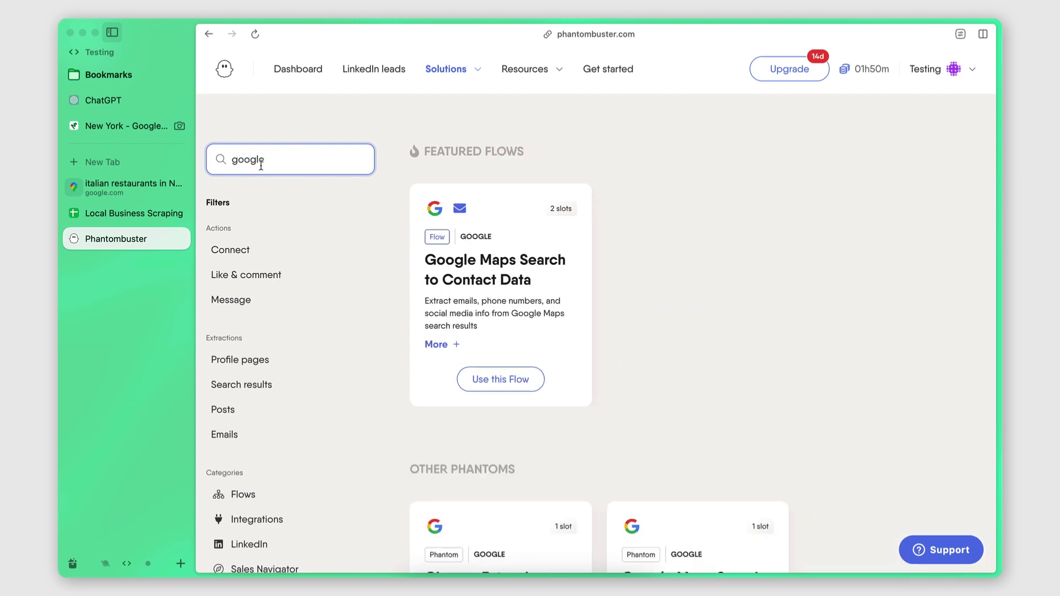
{"action": "type", "text": " maps"}
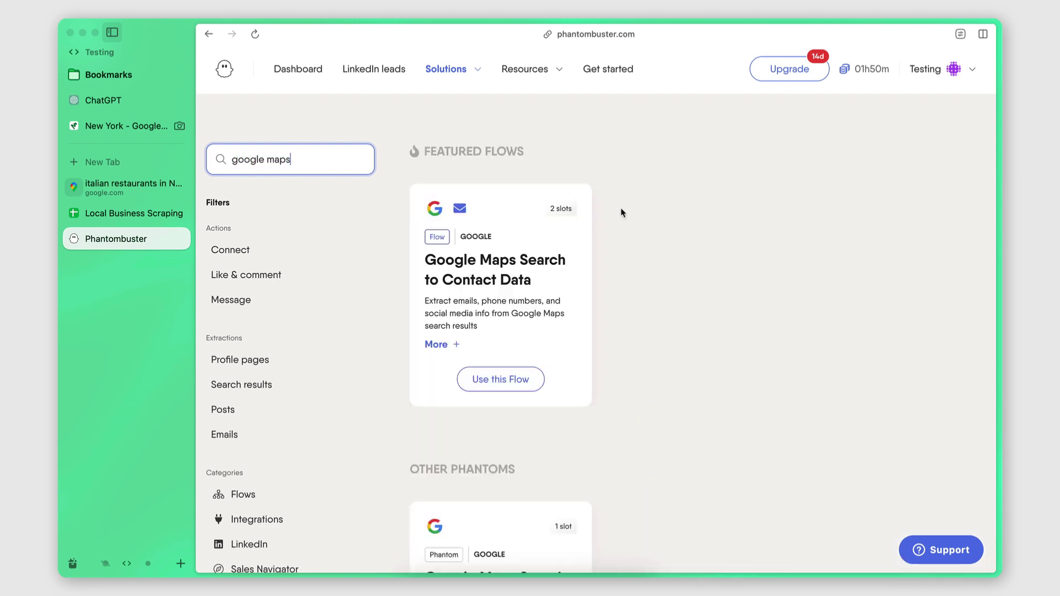
{"action": "left_click", "coordinate": [709, 196]}
{"action": "scroll", "coordinate": [709, 196], "scroll_direction": "down", "scroll_amount": 1}
{"action": "scroll", "coordinate": [707, 194], "scroll_direction": "down", "scroll_amount": 3}
{"action": "scroll", "coordinate": [705, 194], "scroll_direction": "up", "scroll_amount": 5}
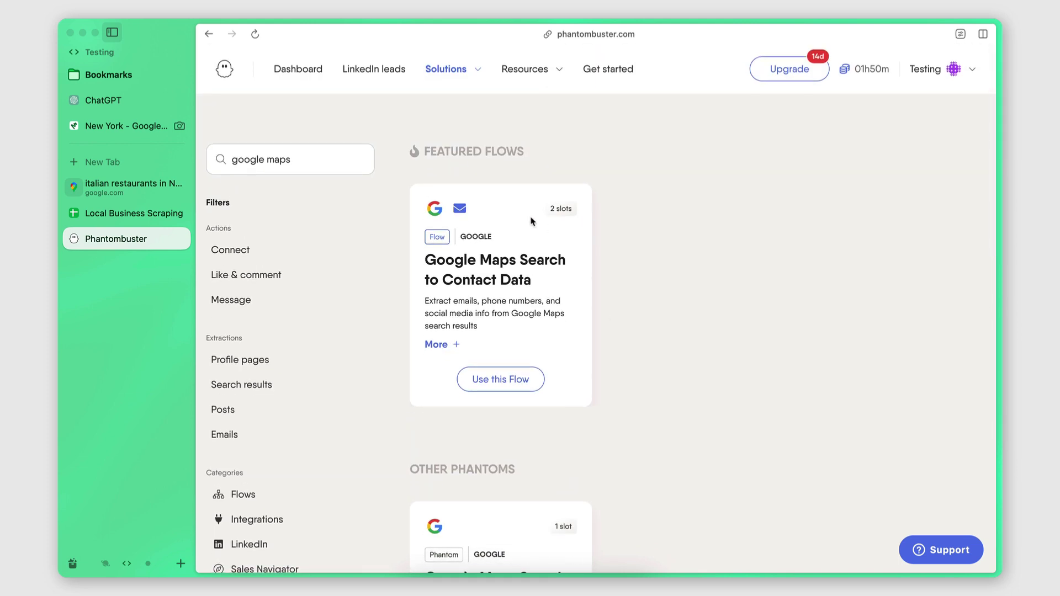
{"action": "scroll", "coordinate": [485, 426], "scroll_direction": "down", "scroll_amount": 4}
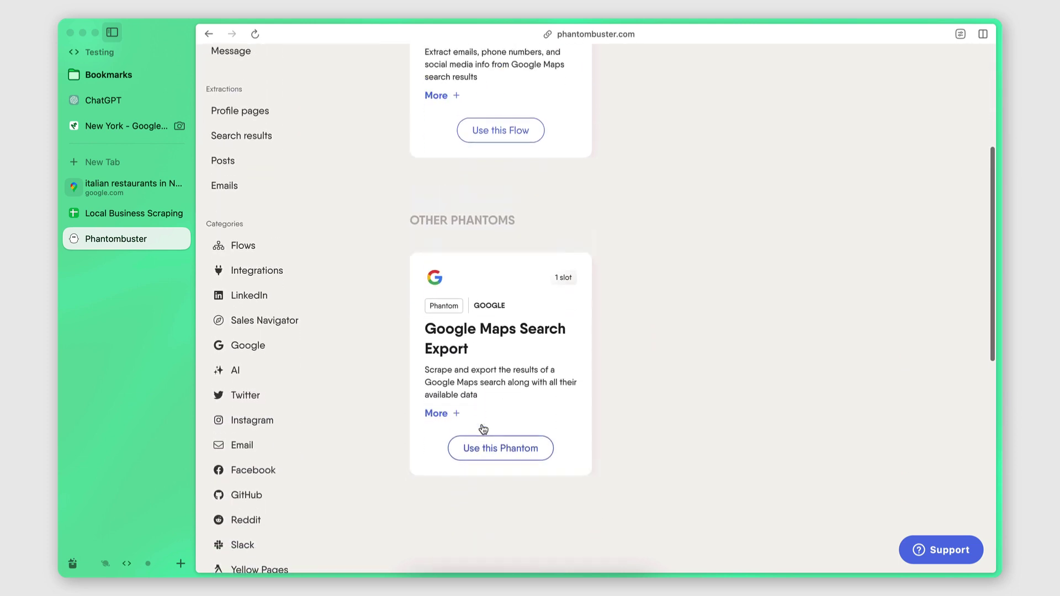
{"action": "scroll", "coordinate": [481, 432], "scroll_direction": "up", "scroll_amount": 4}
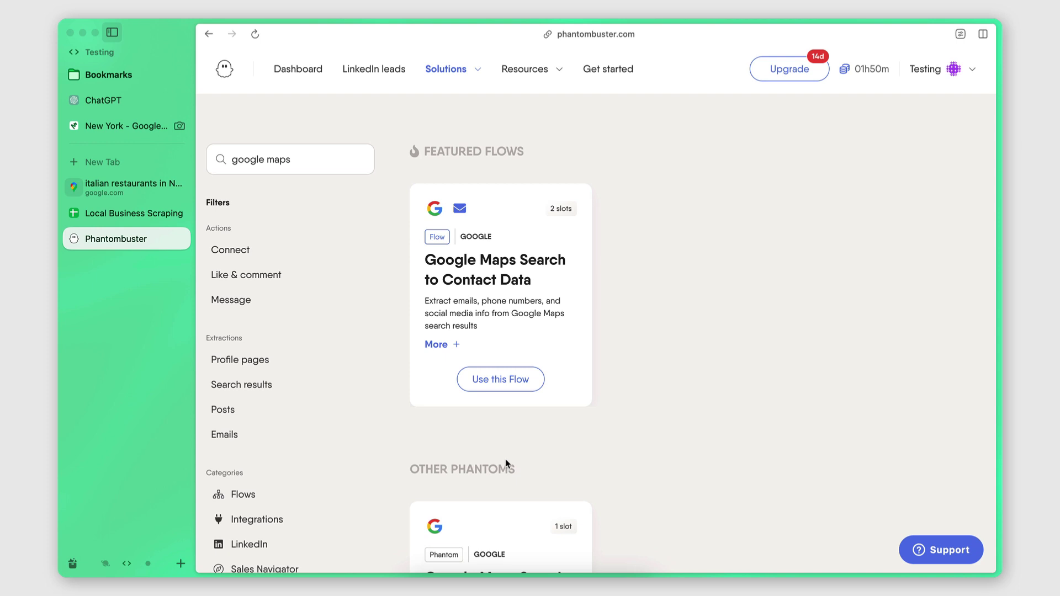
{"action": "scroll", "coordinate": [724, 453], "scroll_direction": "down", "scroll_amount": 4}
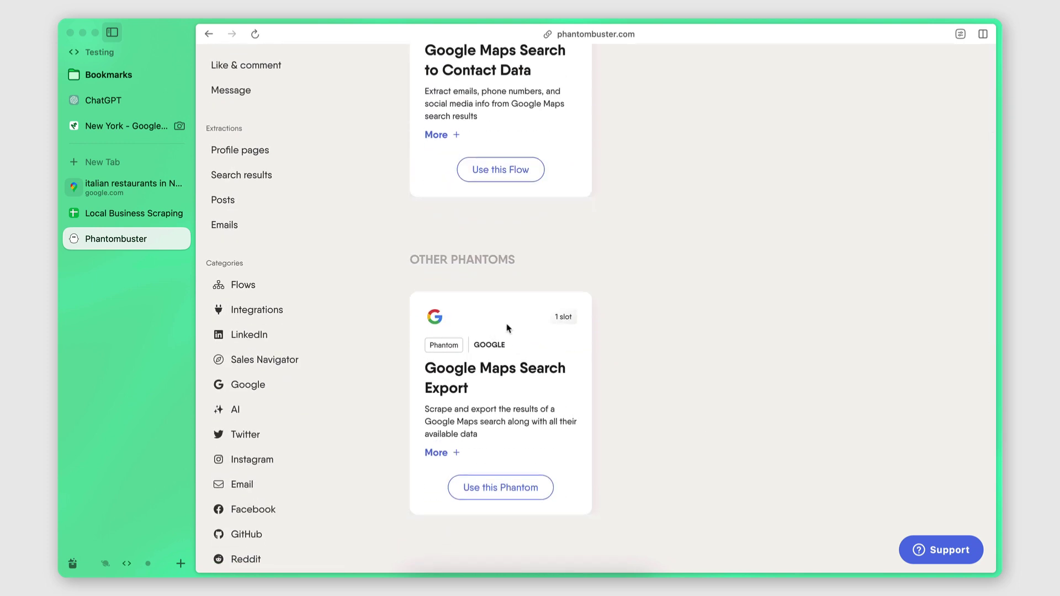
- Review the Google Maps Search to Contact Data card and start using that flow
{"action": "left_click_drag", "start_coordinate": [423, 368], "coordinate": [478, 394]}
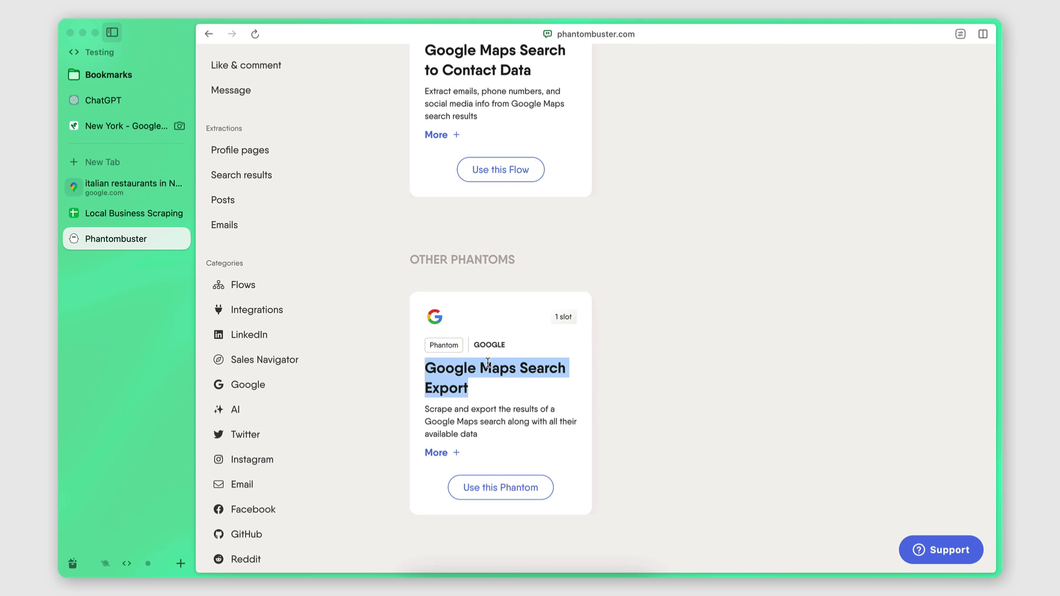
{"action": "scroll", "coordinate": [488, 363], "scroll_direction": "up", "scroll_amount": 5}
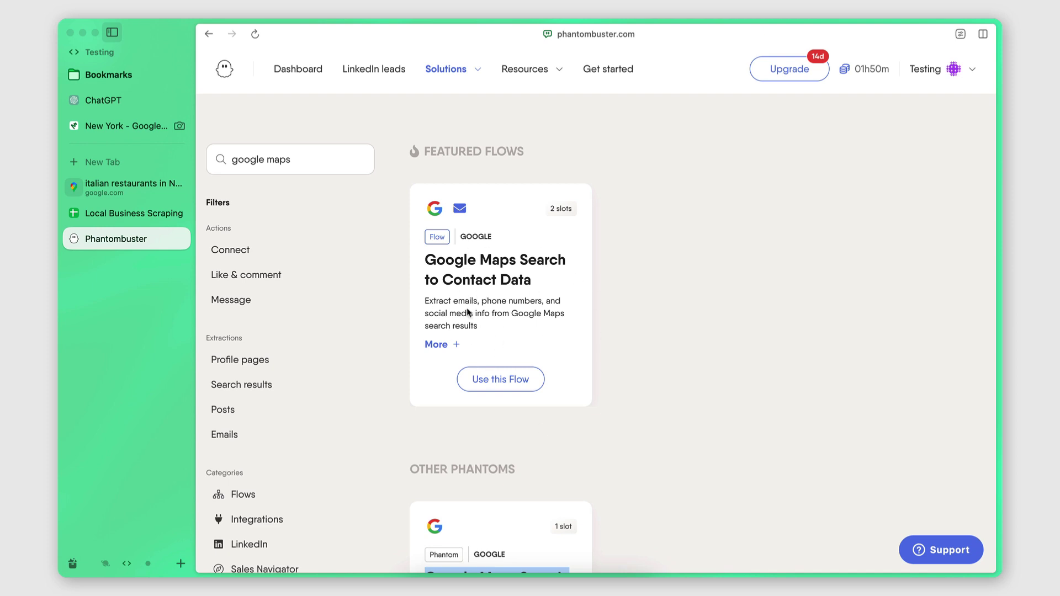
{"action": "double_click", "coordinate": [465, 303]}
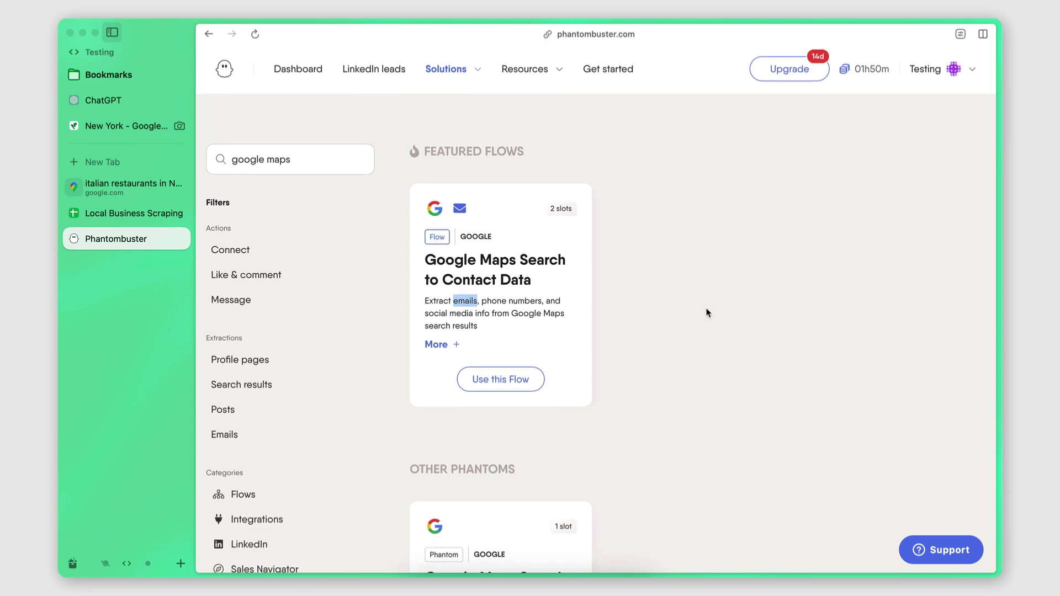
{"action": "left_click", "coordinate": [500, 380]}
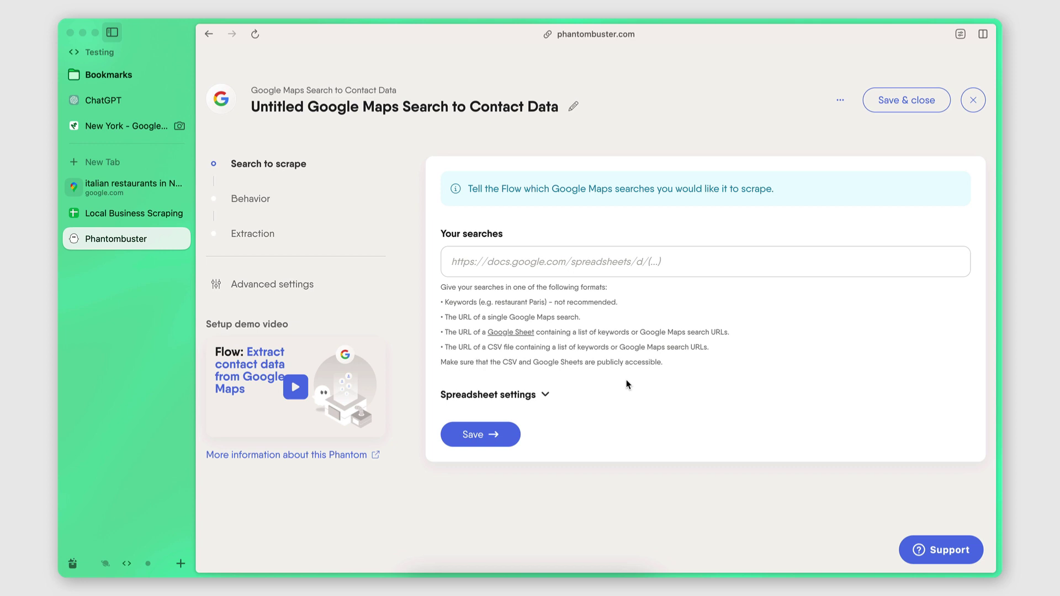
- Glance at the Local Business Scraping sheet, then pan the Google Maps restaurant results
{"action": "left_click", "coordinate": [97, 215]}
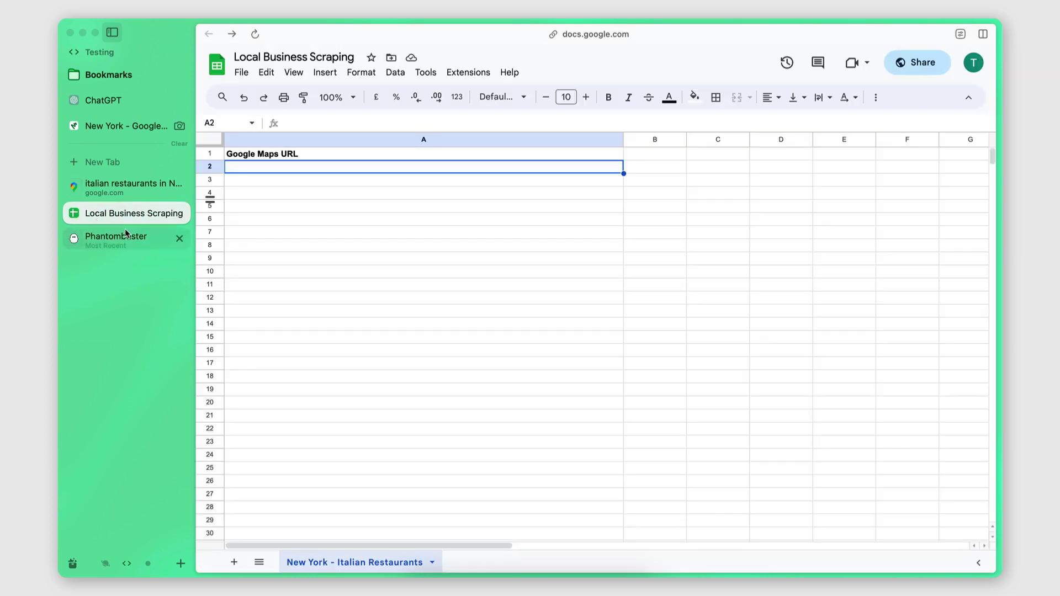
{"action": "left_click", "coordinate": [99, 189]}
{"action": "left_click_drag", "start_coordinate": [848, 377], "coordinate": [855, 314]}
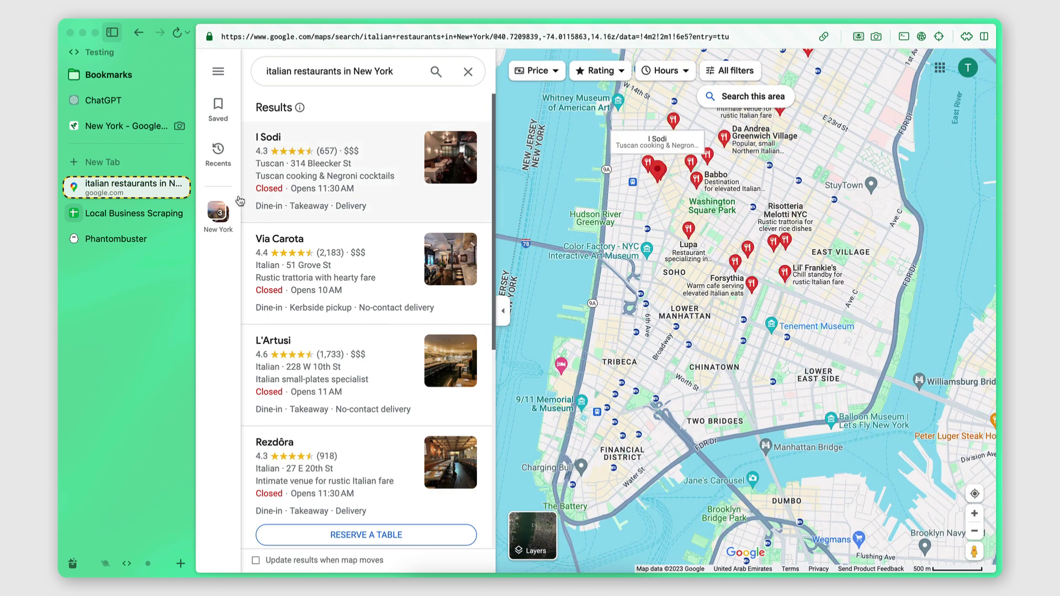
{"action": "mouse_move", "coordinate": [743, 430]}
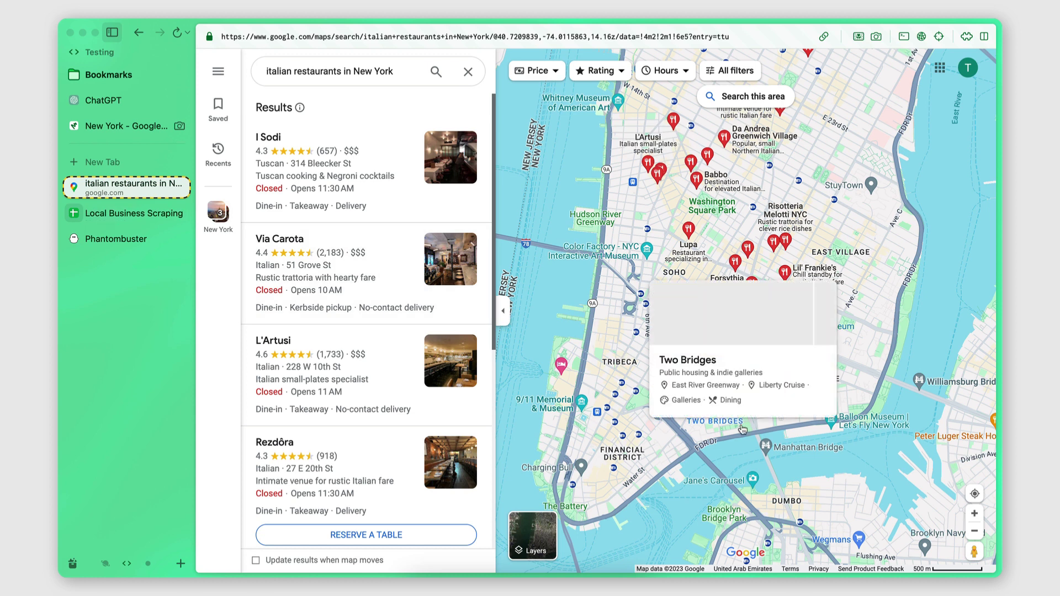
- Return to the Local Business Scraping sheet and select cell A2 under Google Maps URL
{"action": "left_click", "coordinate": [113, 214]}
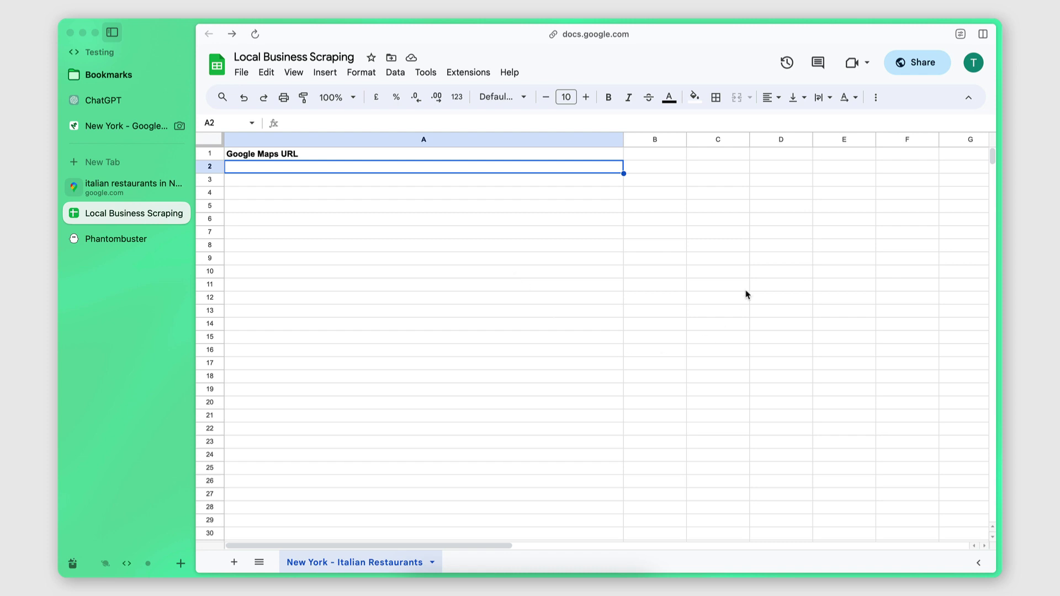
{"action": "left_click", "coordinate": [251, 156]}
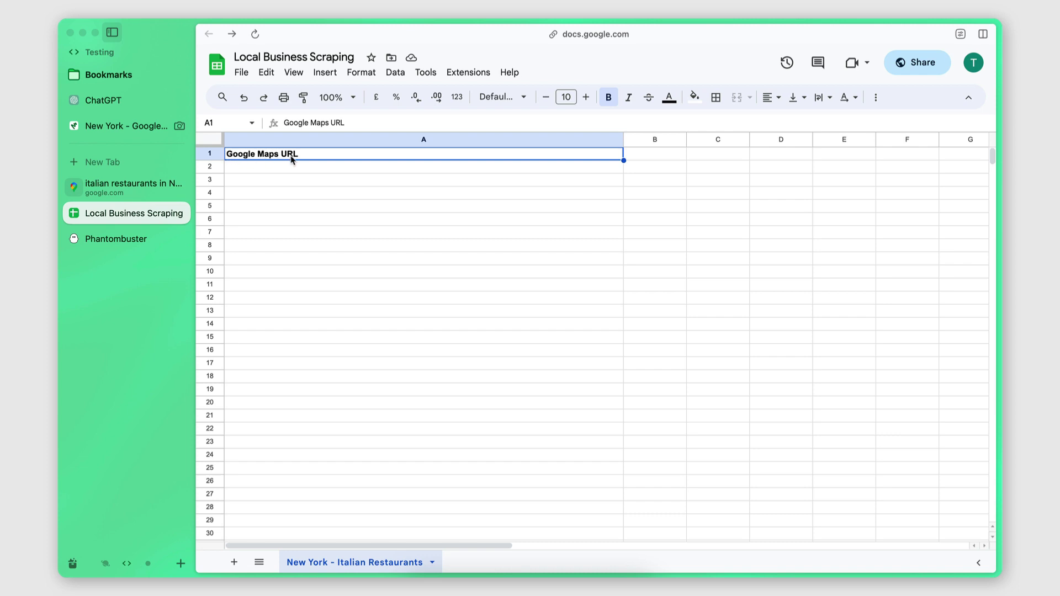
{"action": "left_click", "coordinate": [287, 220]}
{"action": "left_click", "coordinate": [267, 169]}
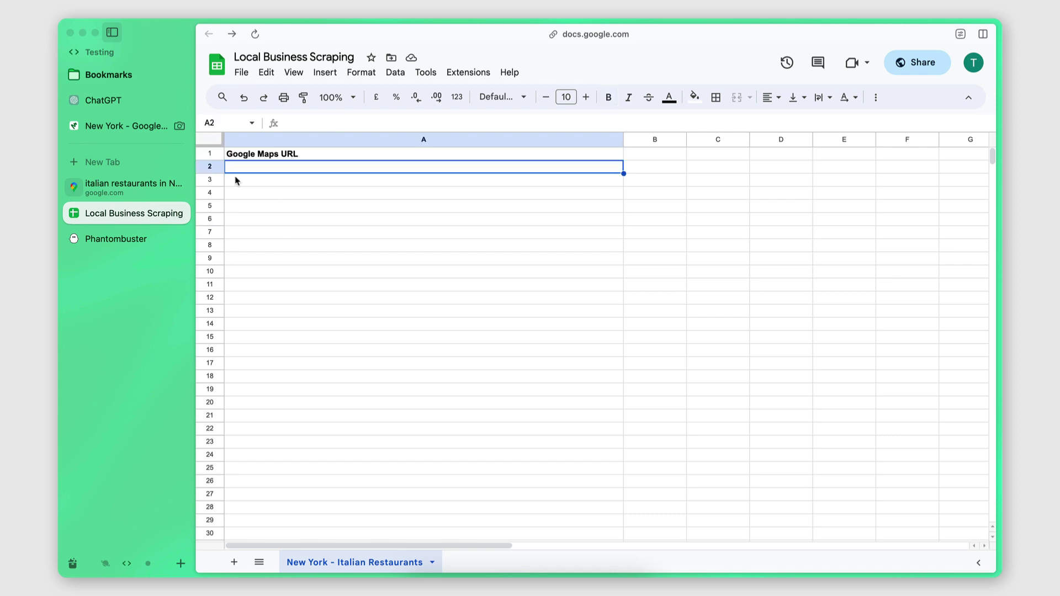
{"action": "key", "text": "Down"}
{"action": "key", "text": "Down"}
{"action": "key", "text": "Down"}
{"action": "key", "text": "Down"}
{"action": "key", "text": "Down"}
{"action": "key", "text": "Up"}
{"action": "key", "text": "Up"}
{"action": "key", "text": "Up"}
{"action": "key", "text": "Up"}
{"action": "key", "text": "Up"}
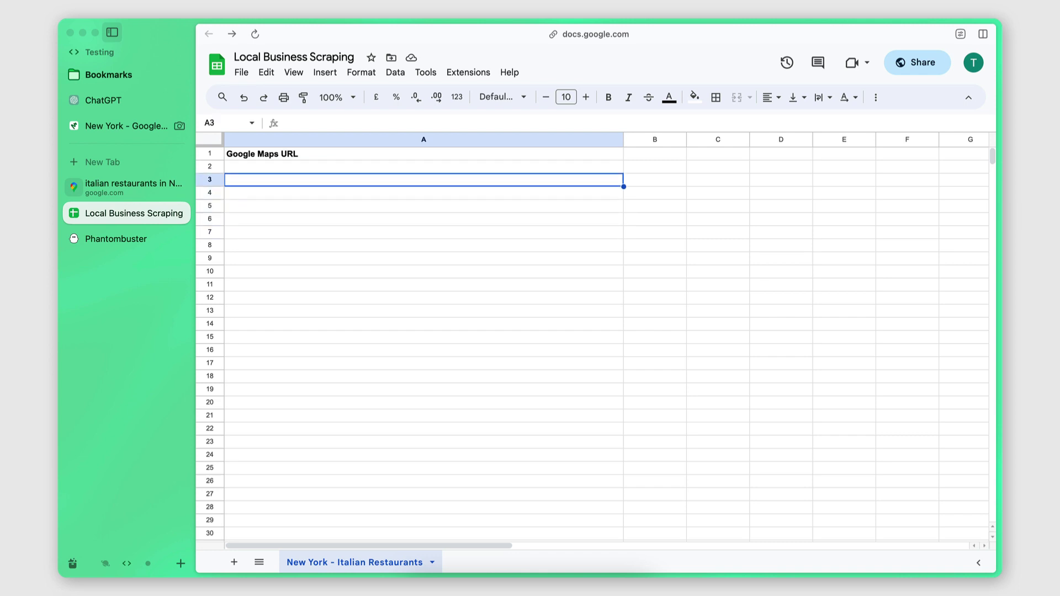
{"action": "key", "text": "Down"}
{"action": "key", "text": "Down"}
{"action": "key", "text": "Down"}
{"action": "key", "text": "Down"}
{"action": "key", "text": "Up"}
{"action": "key", "text": "Up"}
{"action": "key", "text": "Up"}
{"action": "key", "text": "Up"}
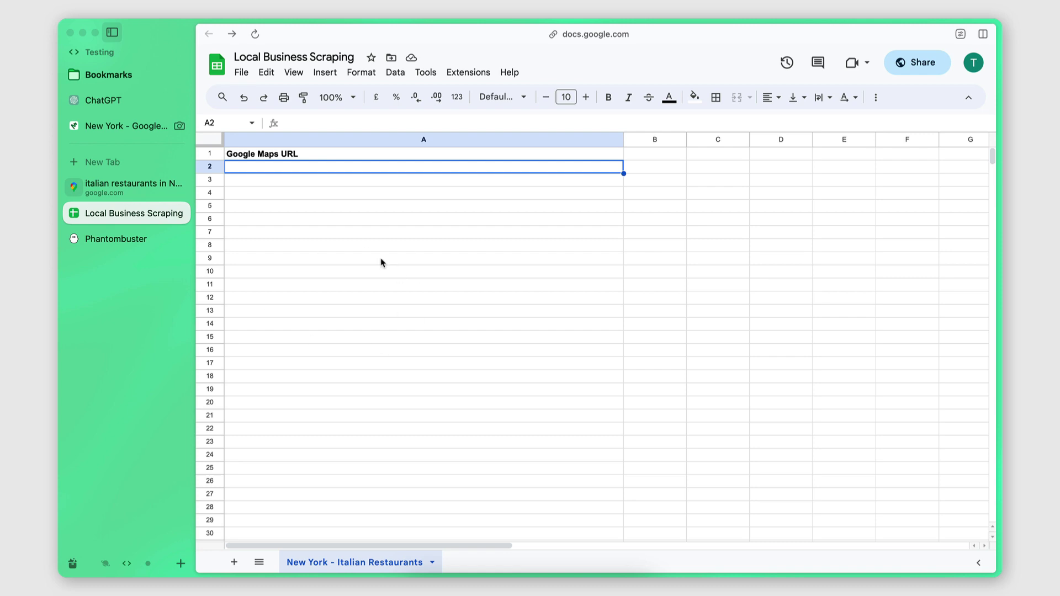
- Pan the map toward Lower Manhattan and paste its search URL into A2
{"action": "left_click", "coordinate": [123, 187]}
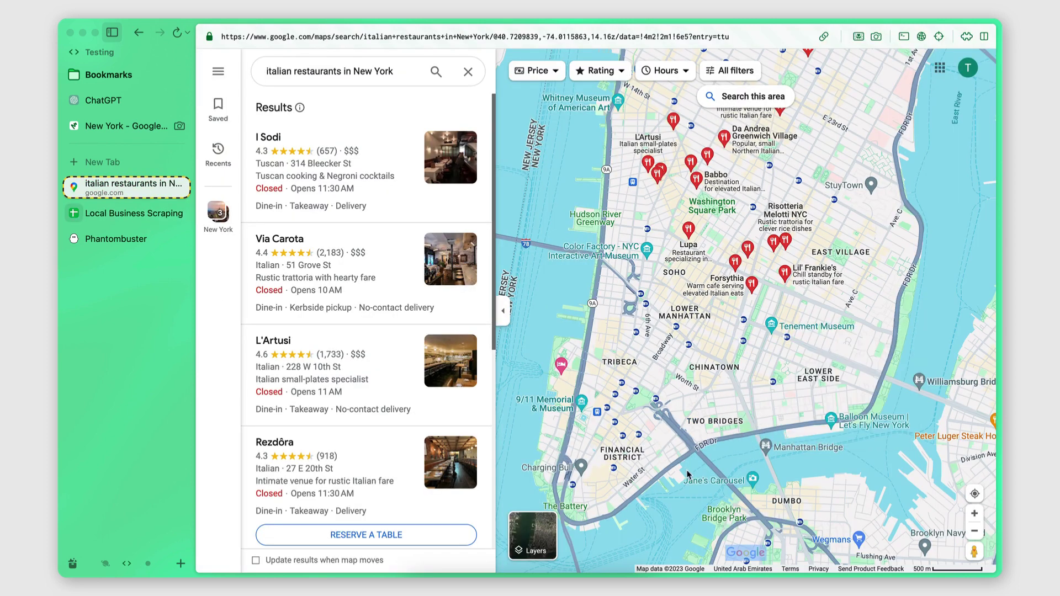
{"action": "left_click_drag", "start_coordinate": [714, 450], "coordinate": [733, 442]}
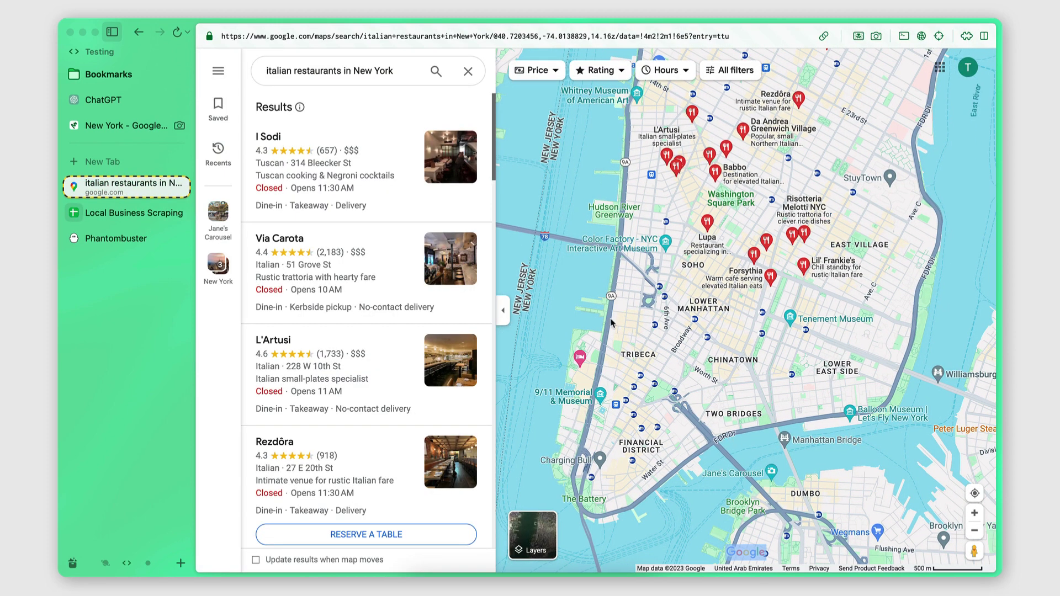
{"action": "scroll", "coordinate": [767, 408], "scroll_direction": "up", "scroll_amount": 3}
{"action": "scroll", "coordinate": [787, 414], "scroll_direction": "down", "scroll_amount": 2}
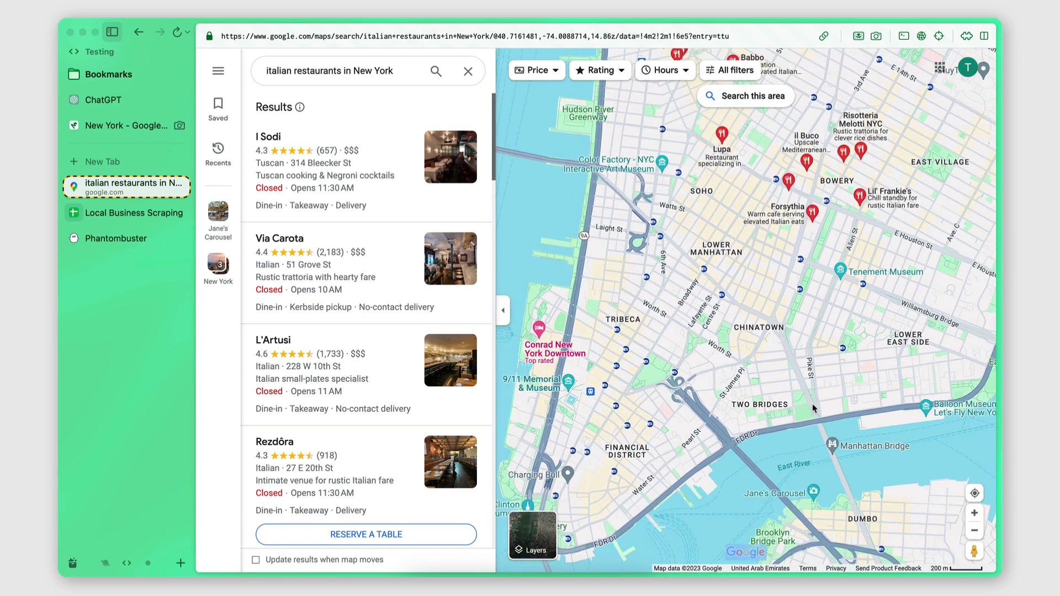
{"action": "left_click", "coordinate": [786, 401]}
{"action": "left_click", "coordinate": [853, 513]}
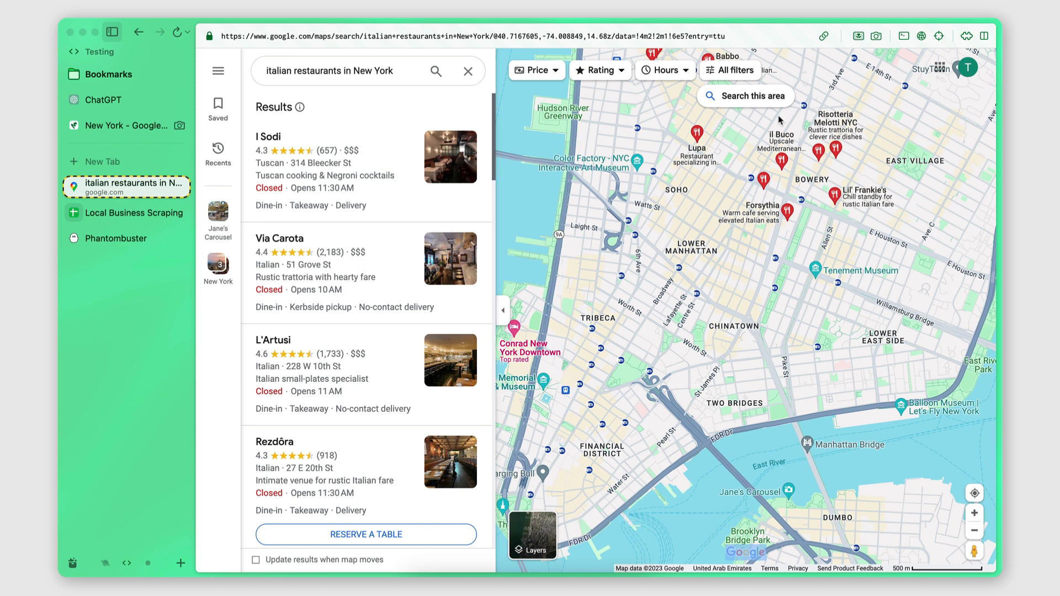
{"action": "left_click_drag", "start_coordinate": [790, 369], "coordinate": [791, 369]}
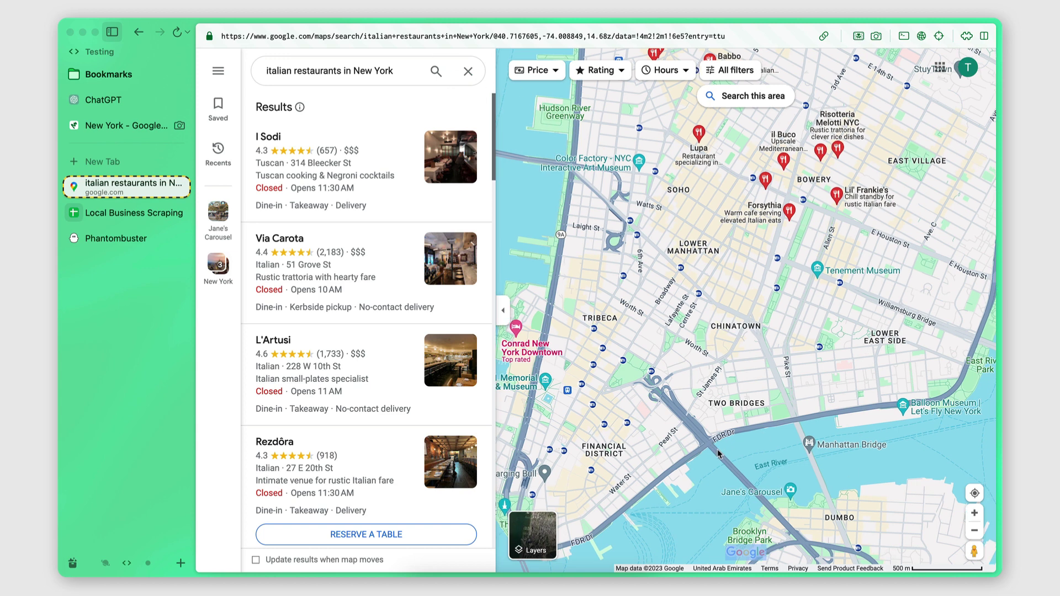
{"action": "left_click", "coordinate": [414, 32]}
{"action": "key", "text": "super+c"}
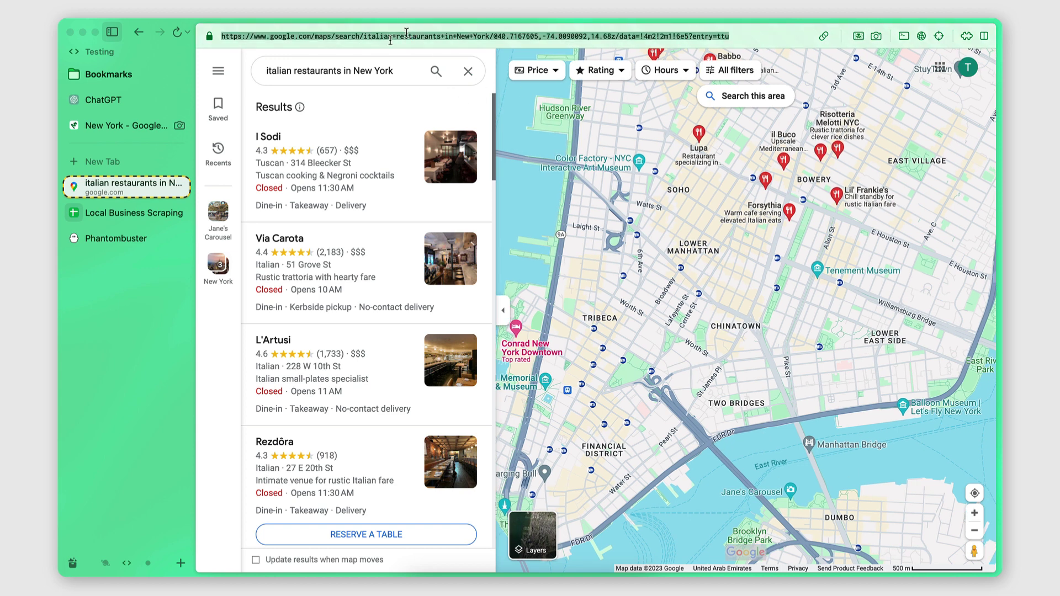
{"action": "left_click", "coordinate": [133, 213]}
{"action": "key", "text": "super+v"}
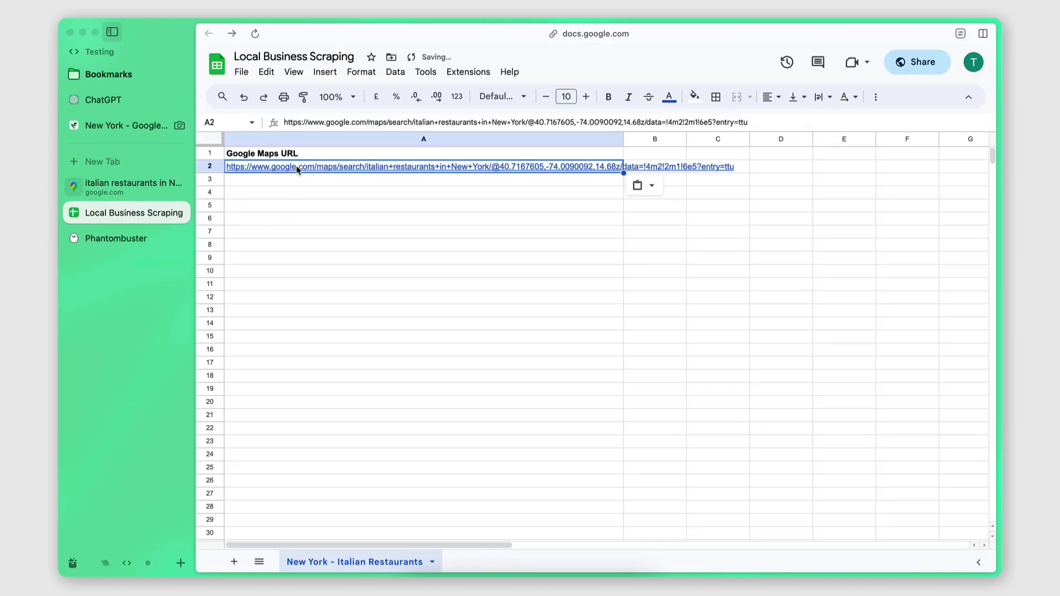
- Copy the current map search URL and paste it into cell A3
{"action": "left_click", "coordinate": [111, 185]}
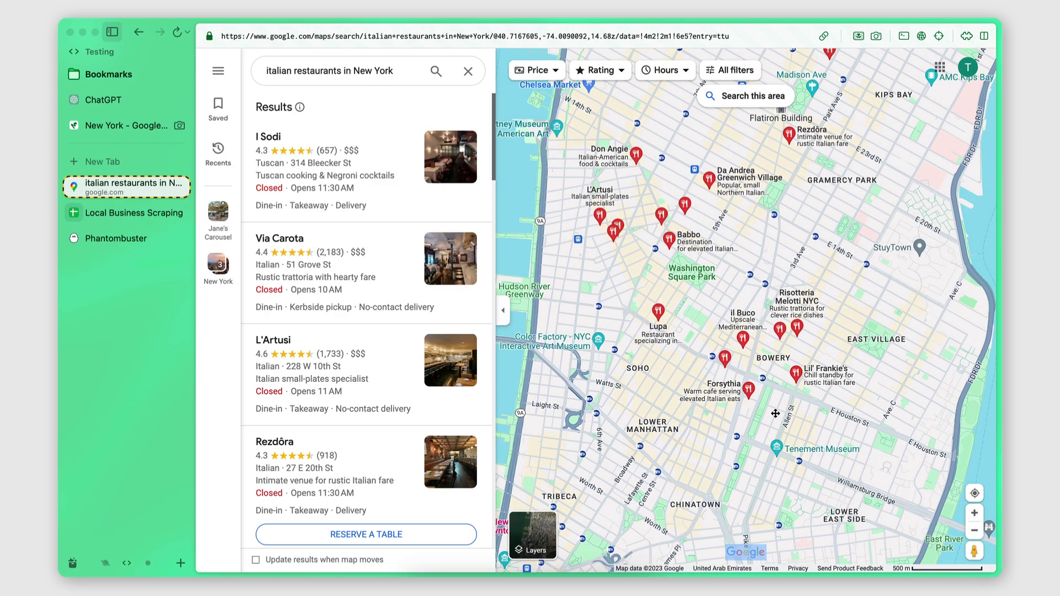
{"action": "left_click", "coordinate": [531, 36]}
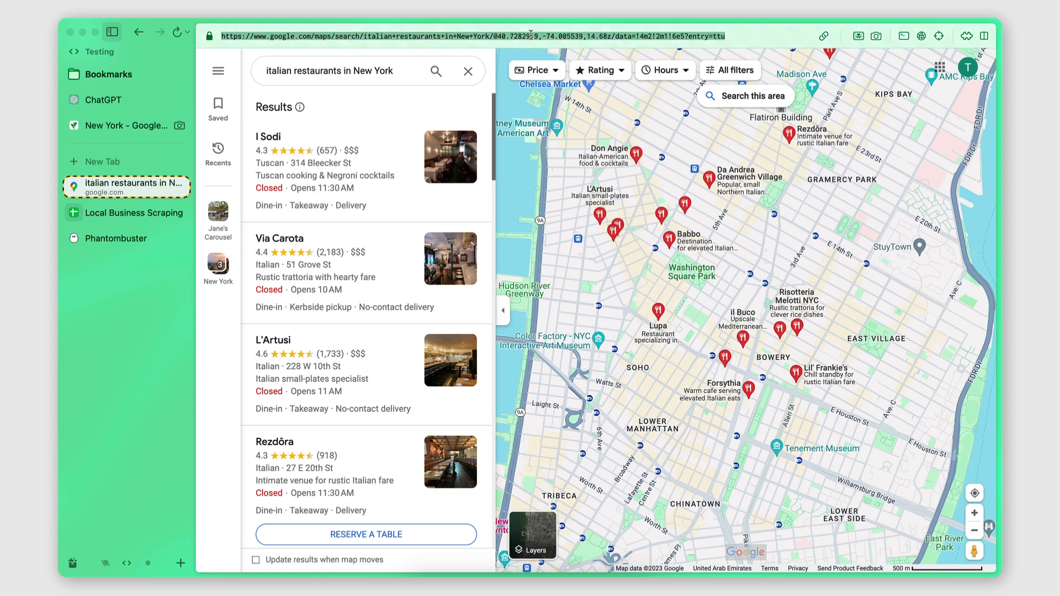
{"action": "key", "text": "ctrl+c"}
{"action": "left_click", "coordinate": [144, 214]}
{"action": "left_click", "coordinate": [267, 180]}
{"action": "key", "text": "ctrl+v"}
- Copy the updated map search URL and paste it into cell A4
{"action": "left_click", "coordinate": [141, 190]}
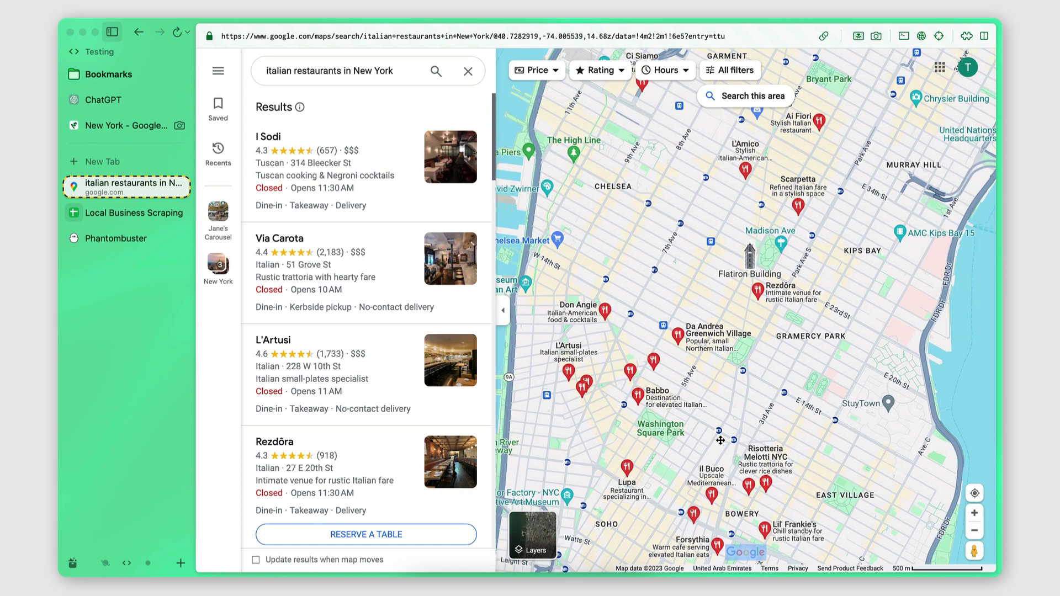
{"action": "key", "text": "ctrl+l"}
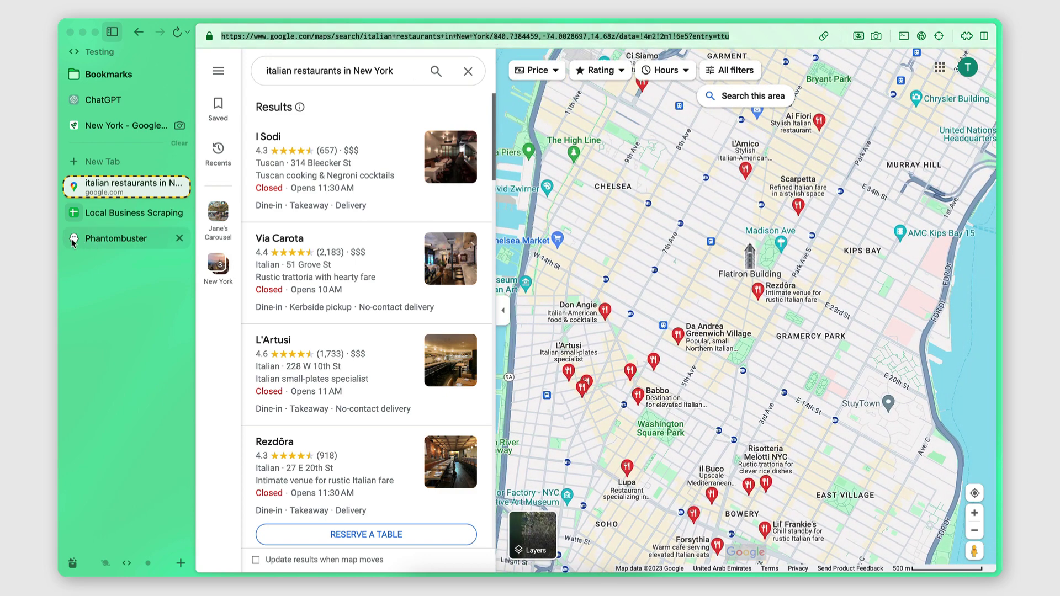
{"action": "key", "text": "ctrl+c"}
{"action": "left_click", "coordinate": [132, 213]}
{"action": "left_click", "coordinate": [348, 194]}
{"action": "key", "text": "ctrl+v"}
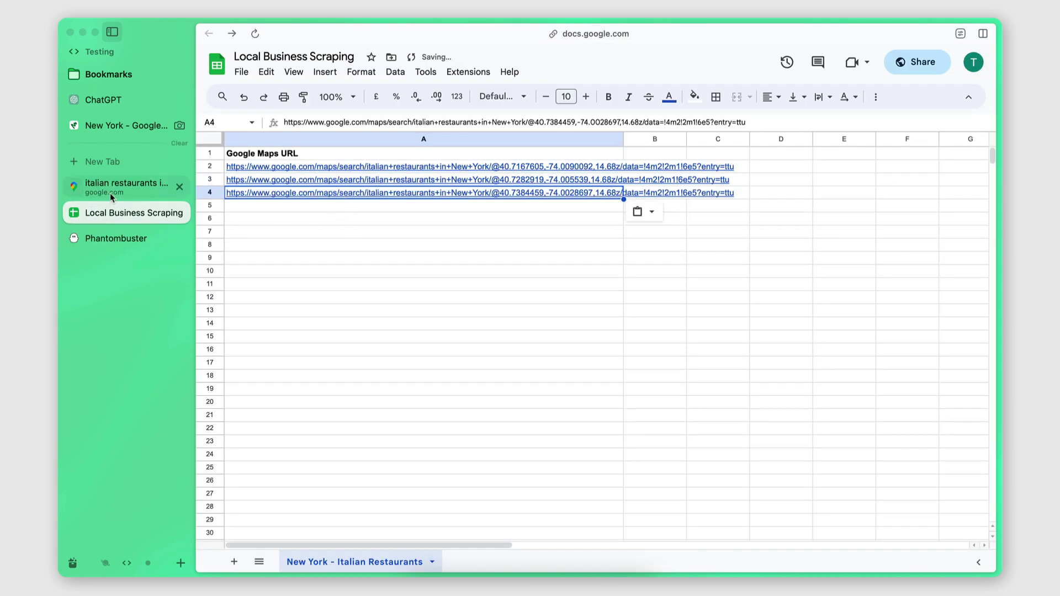
{"action": "left_click", "coordinate": [112, 195]}
- Pan and zoom the map around Lower Manhattan and Greenwich Village, noting the URL's zoom value
{"action": "left_click_drag", "start_coordinate": [756, 407], "coordinate": [760, 393]}
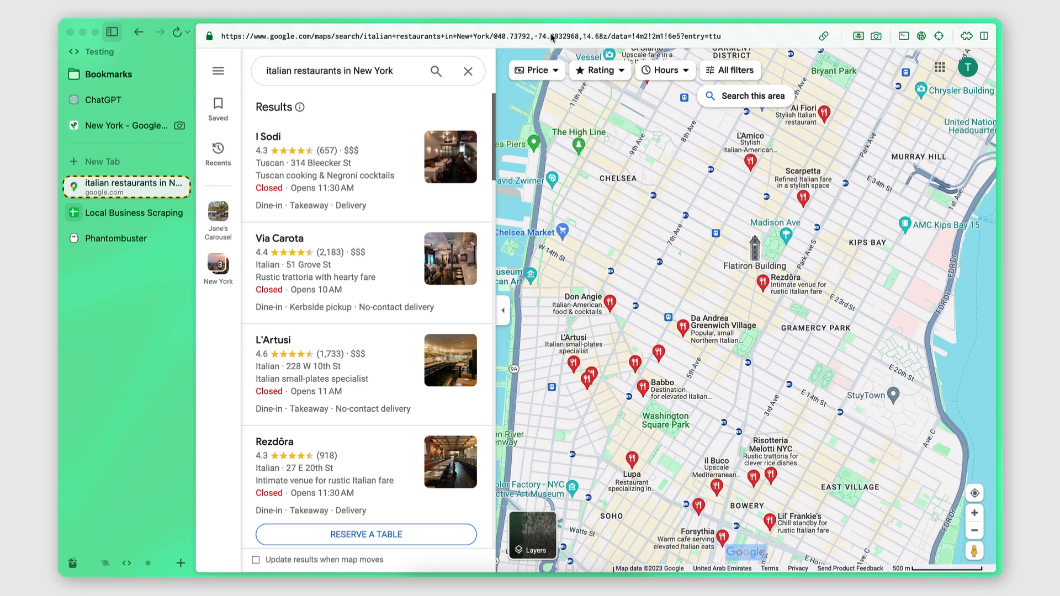
{"action": "left_click_drag", "start_coordinate": [779, 426], "coordinate": [837, 106]}
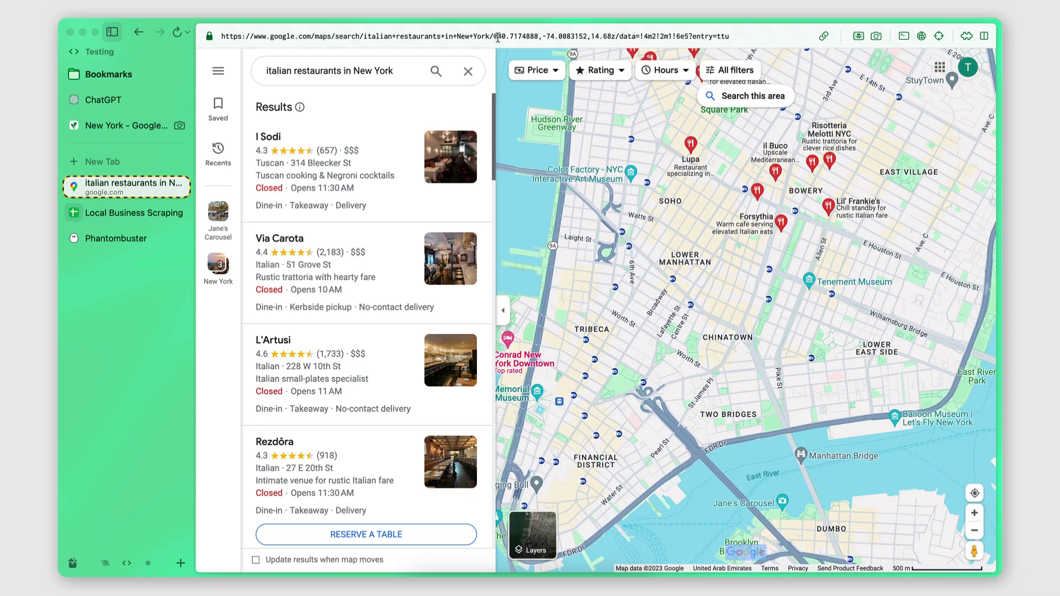
{"action": "left_click_drag", "start_coordinate": [727, 249], "coordinate": [710, 306]}
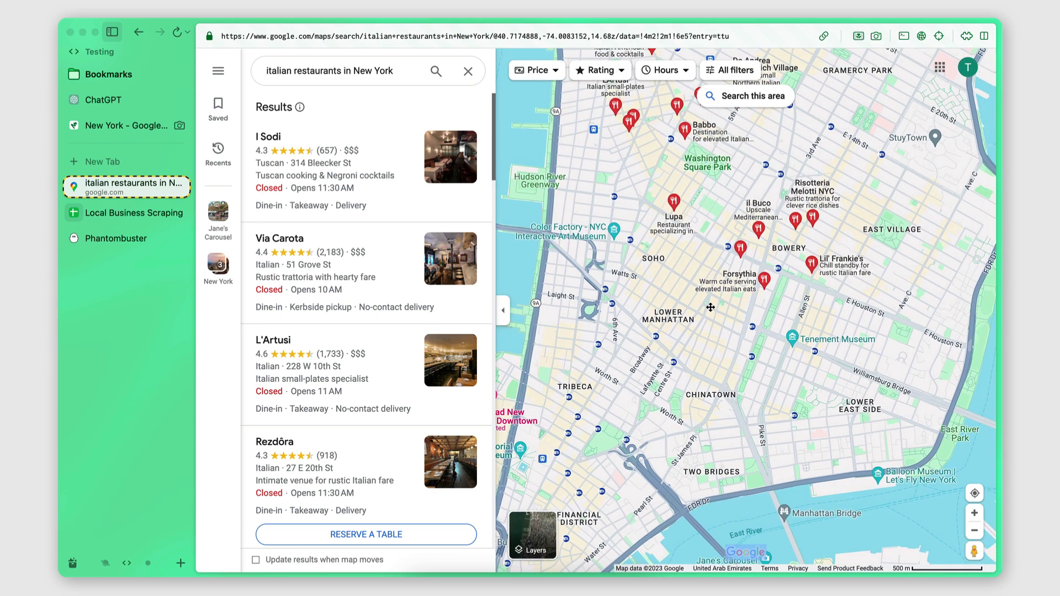
{"action": "left_click_drag", "start_coordinate": [763, 279], "coordinate": [753, 367]}
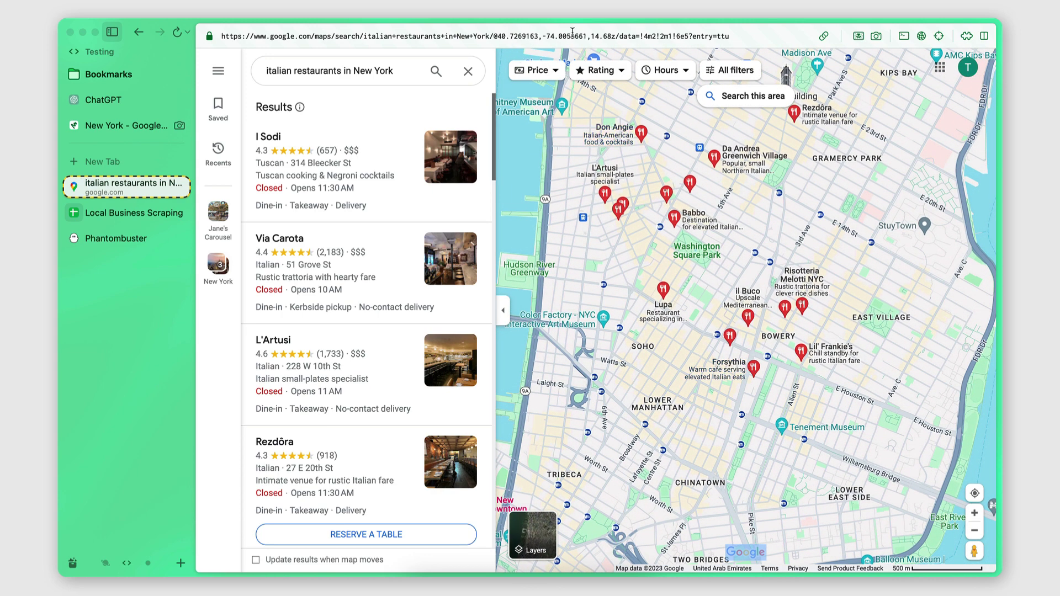
{"action": "left_click_drag", "start_coordinate": [887, 244], "coordinate": [884, 280]}
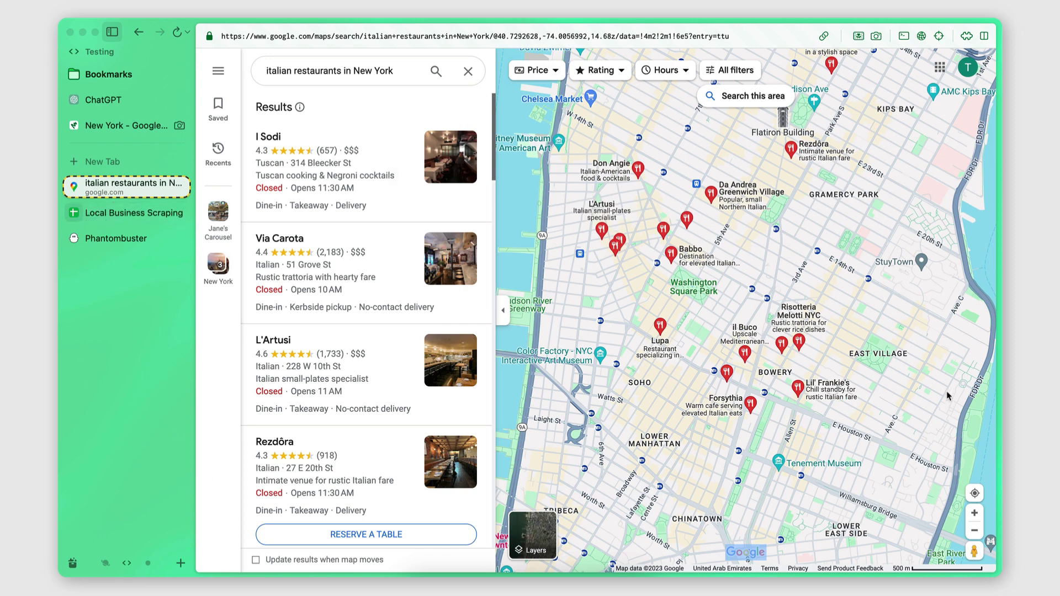
{"action": "scroll", "coordinate": [936, 367], "scroll_direction": "up", "scroll_amount": 5}
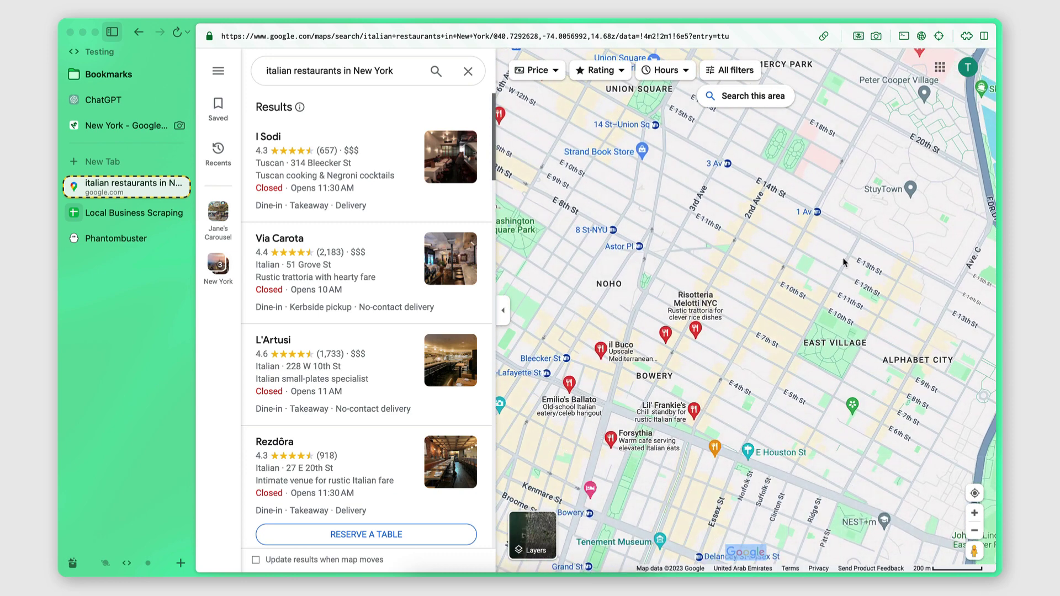
{"action": "left_click_drag", "start_coordinate": [592, 39], "coordinate": [605, 37]}
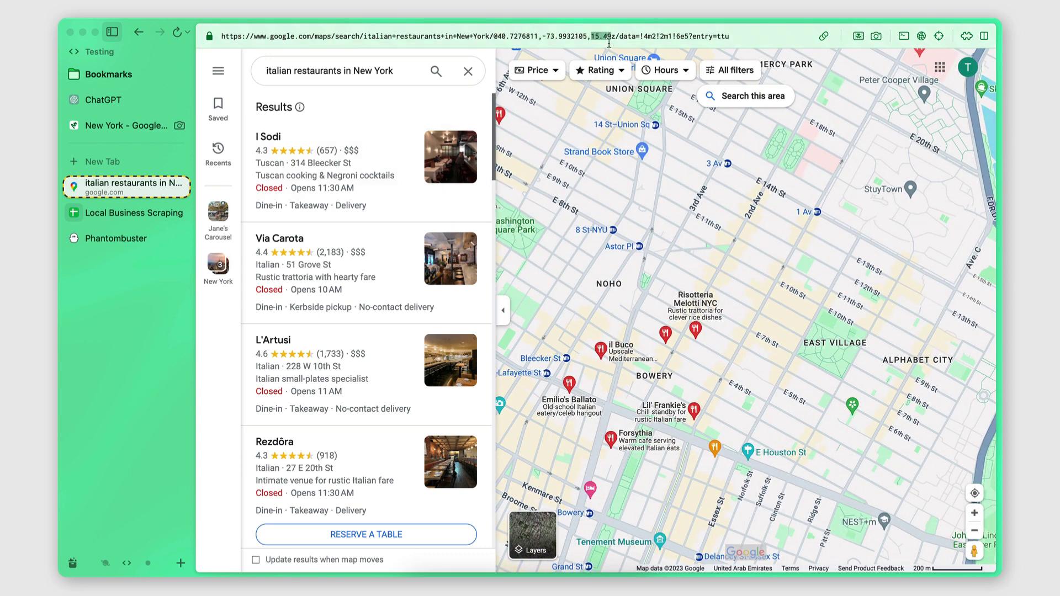
- Recentre the map over Manhattan, then select the sheet's Google Maps URL header cell
{"action": "left_click", "coordinate": [119, 214]}
{"action": "left_click", "coordinate": [406, 268]}
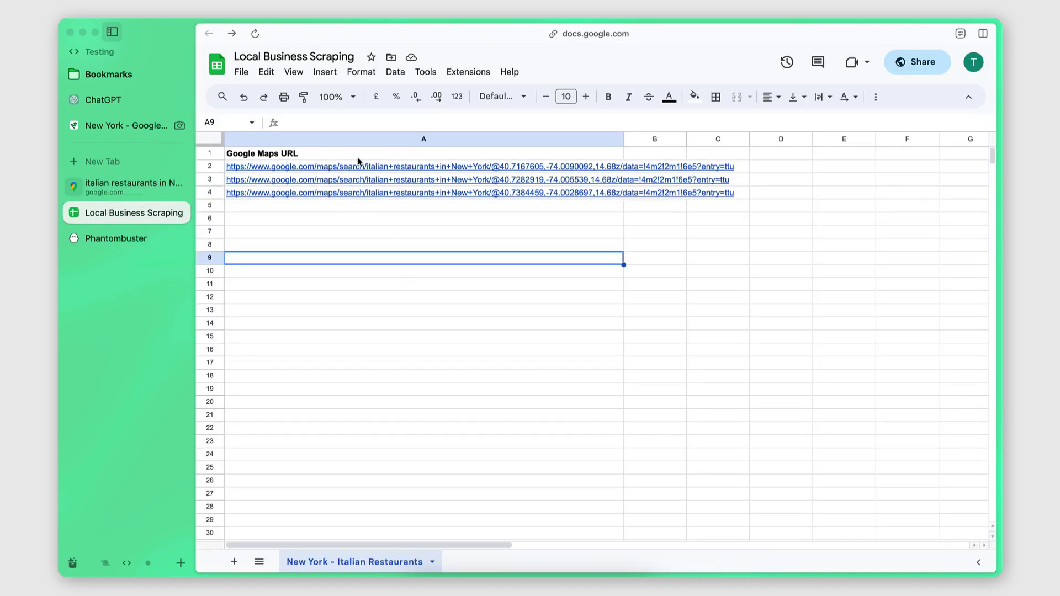
{"action": "left_click", "coordinate": [132, 186]}
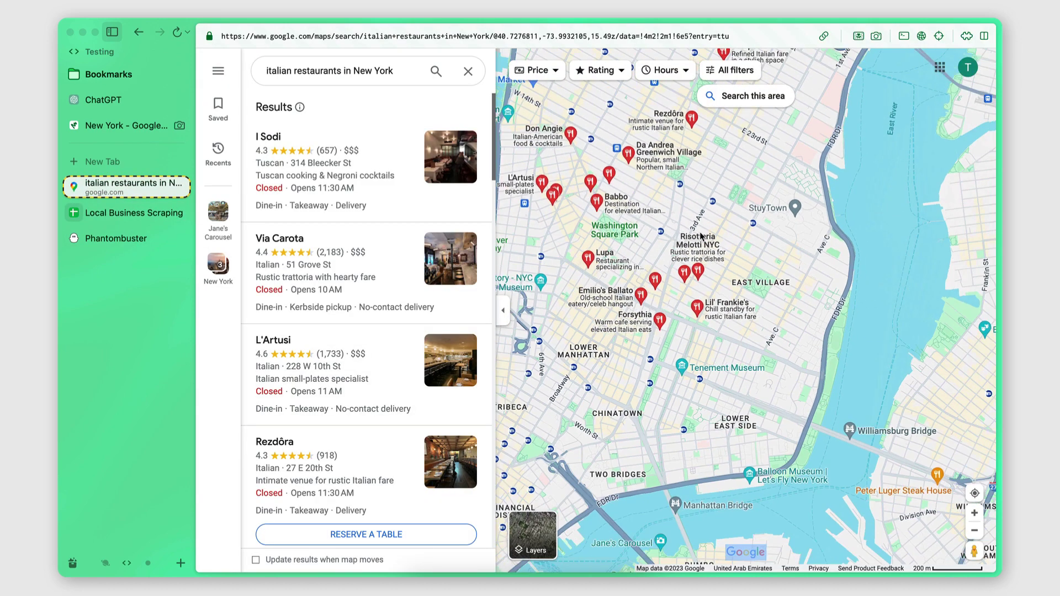
{"action": "scroll", "coordinate": [711, 236], "scroll_direction": "down", "scroll_amount": 5}
{"action": "left_click_drag", "start_coordinate": [713, 238], "coordinate": [717, 490]}
{"action": "left_click", "coordinate": [119, 213]}
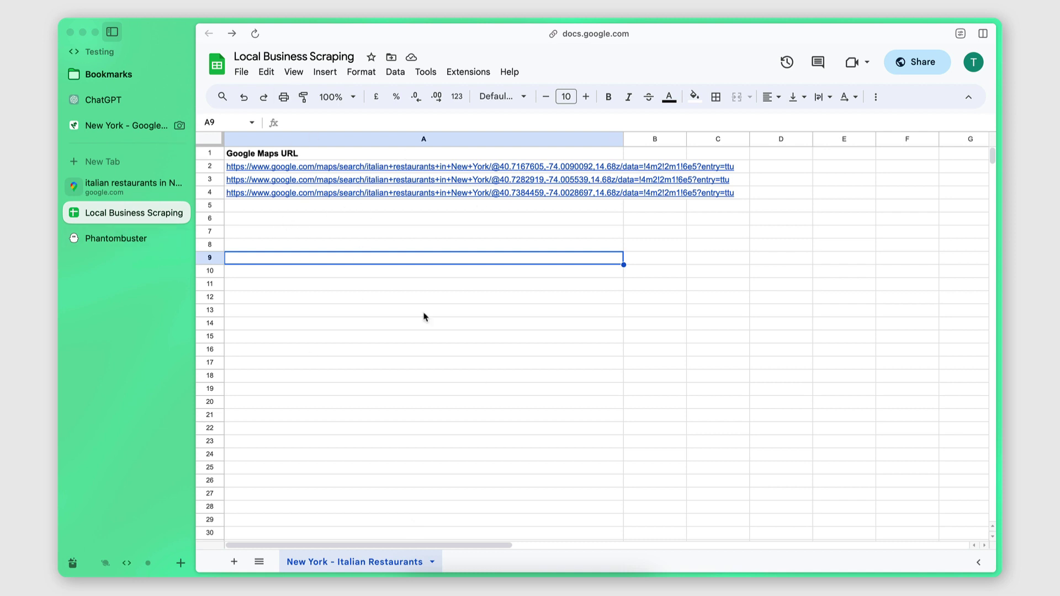
{"action": "left_click", "coordinate": [343, 156]}
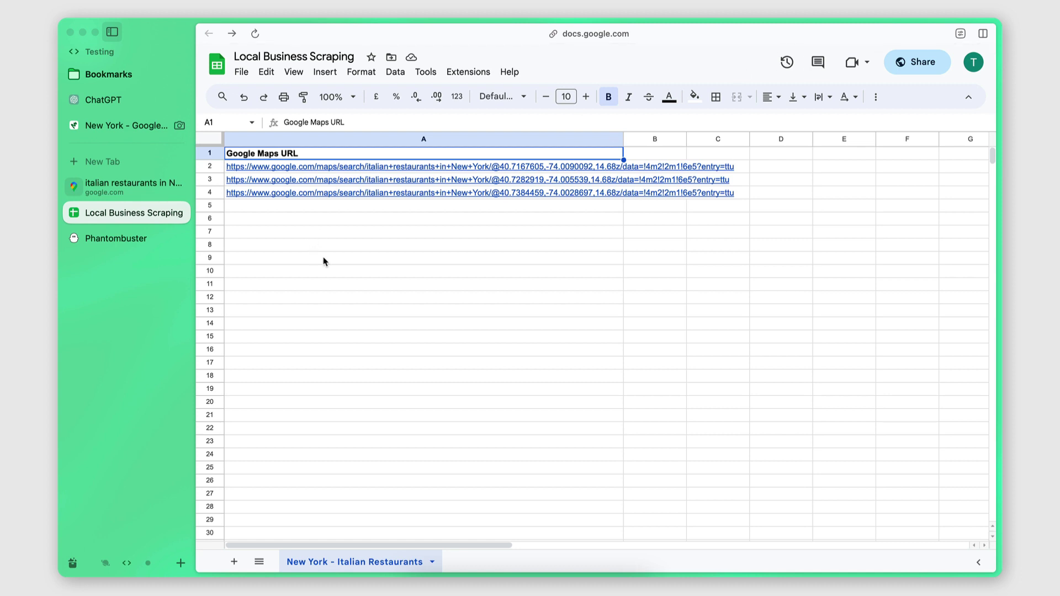
- Share the sheet with anyone who has the link and copy that link
{"action": "left_click", "coordinate": [915, 62]}
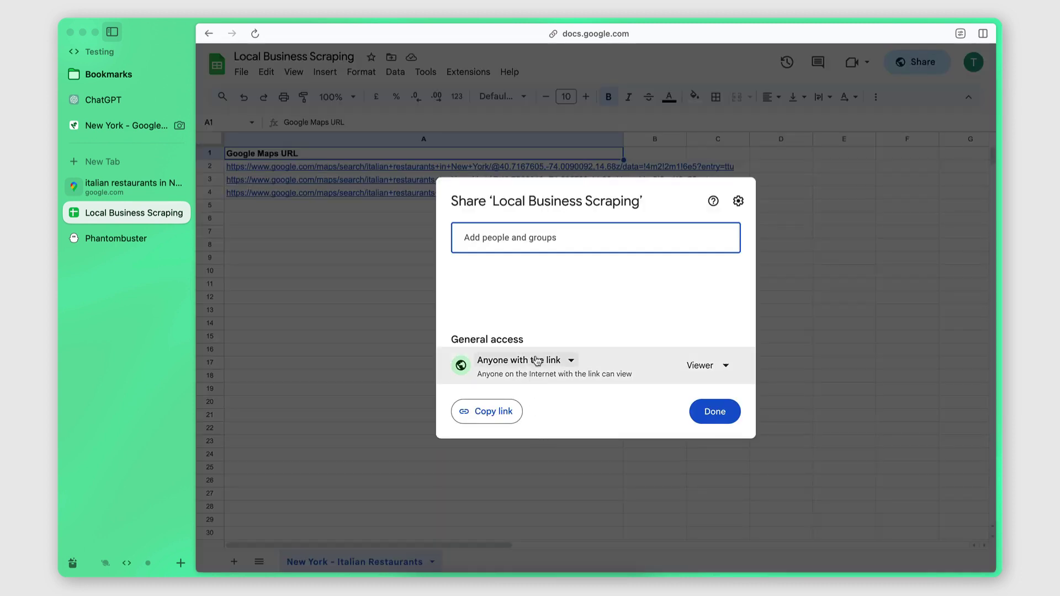
{"action": "left_click", "coordinate": [525, 360]}
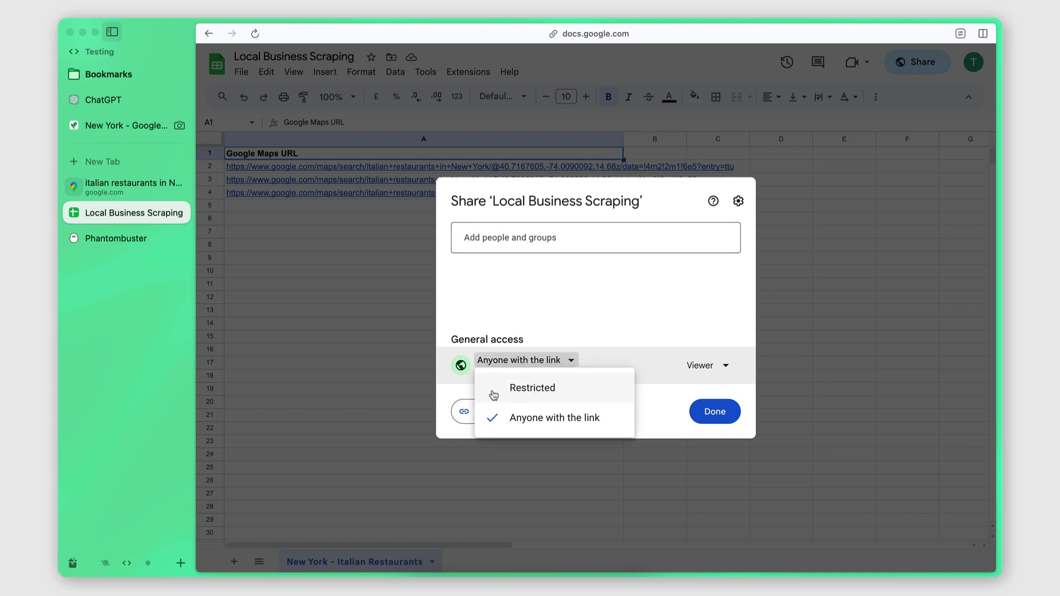
{"action": "left_click", "coordinate": [632, 418]}
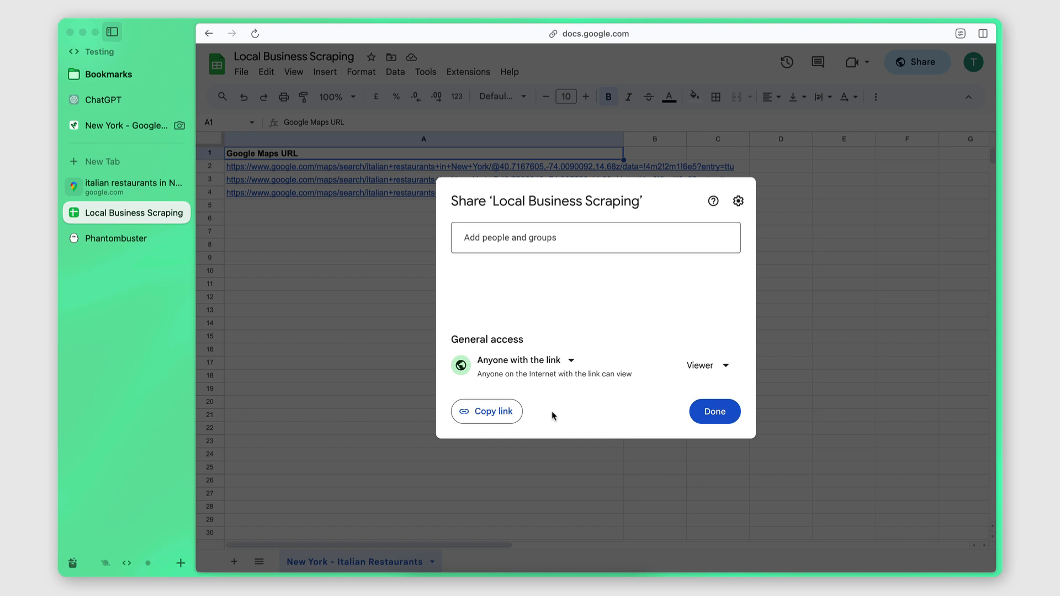
{"action": "left_click", "coordinate": [481, 418]}
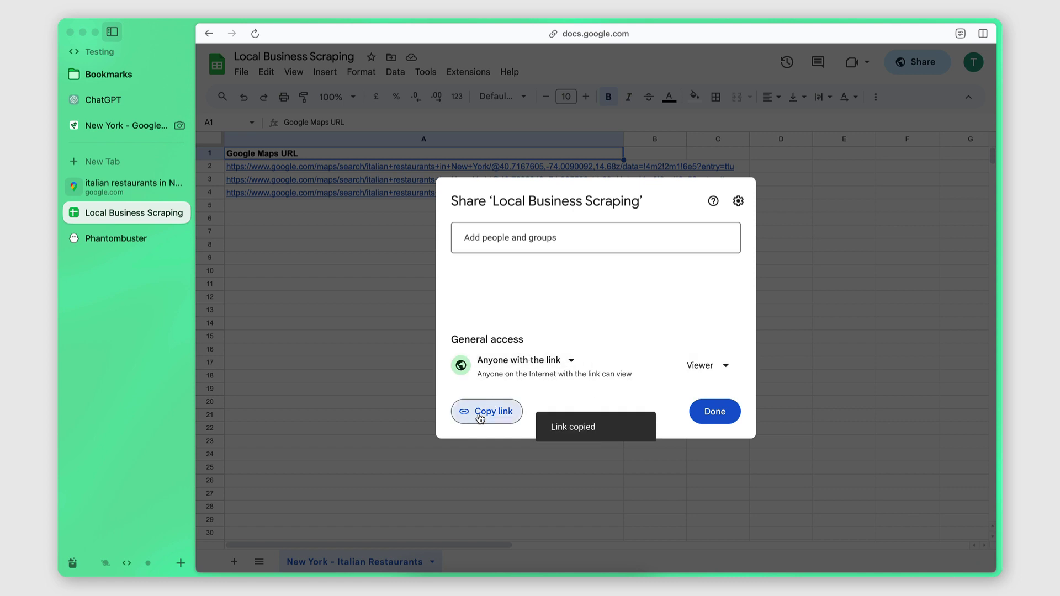
{"action": "left_click", "coordinate": [712, 412]}
- Go to the PhantomBuster flow setup and focus the Your searches field
{"action": "left_click", "coordinate": [117, 236]}
{"action": "left_click", "coordinate": [527, 263]}
{"action": "left_click", "coordinate": [504, 257]}
- Paste the sheet link into Your searches, choose the Google Maps URL column, and save
{"action": "key", "text": "super+v"}
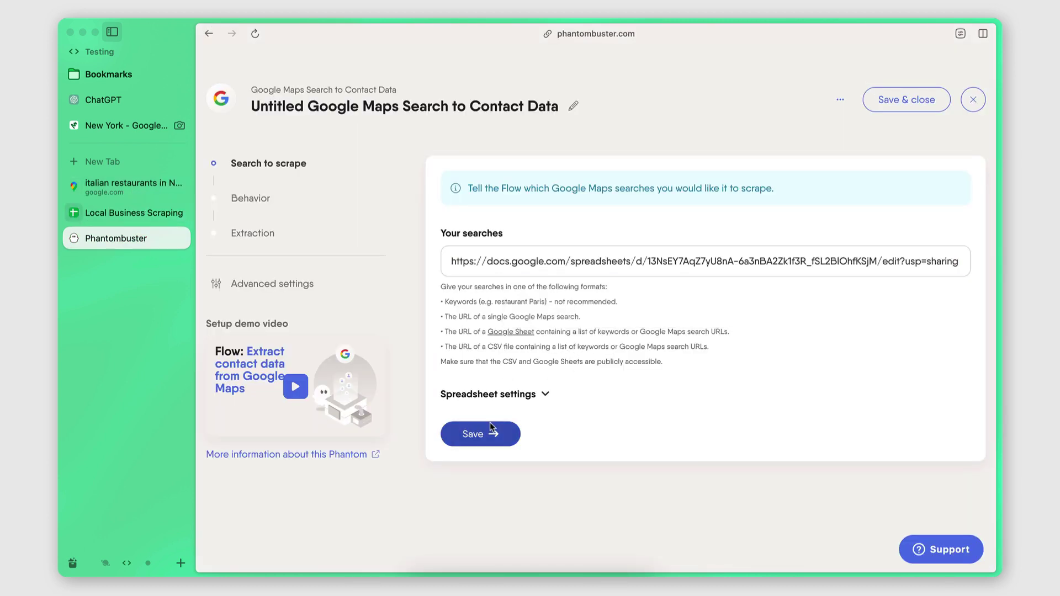
{"action": "left_click", "coordinate": [485, 395]}
{"action": "scroll", "coordinate": [486, 406], "scroll_direction": "down", "scroll_amount": 2}
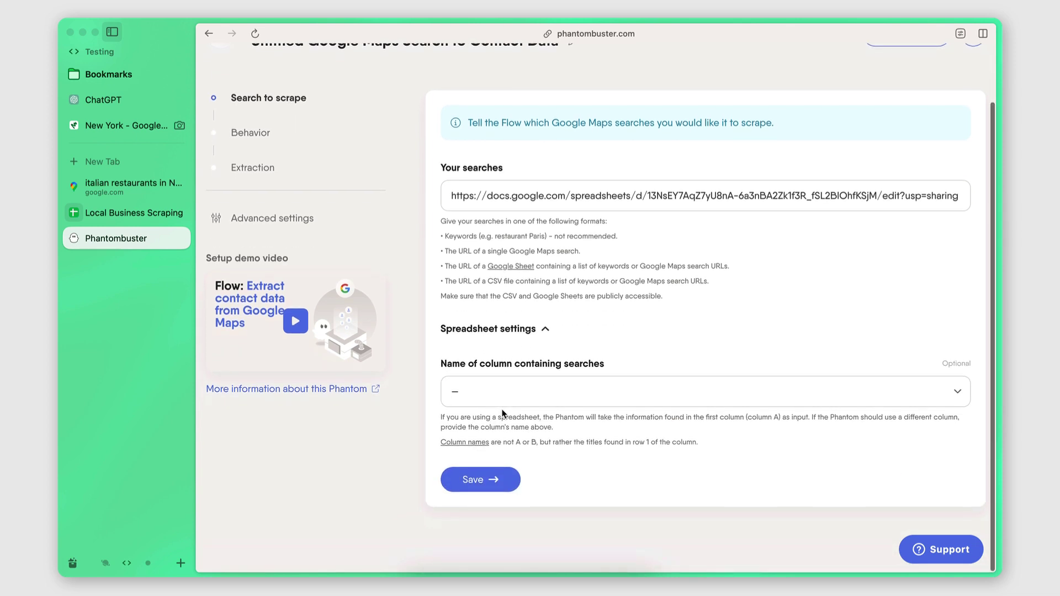
{"action": "left_click", "coordinate": [482, 394]}
{"action": "left_click", "coordinate": [490, 410]}
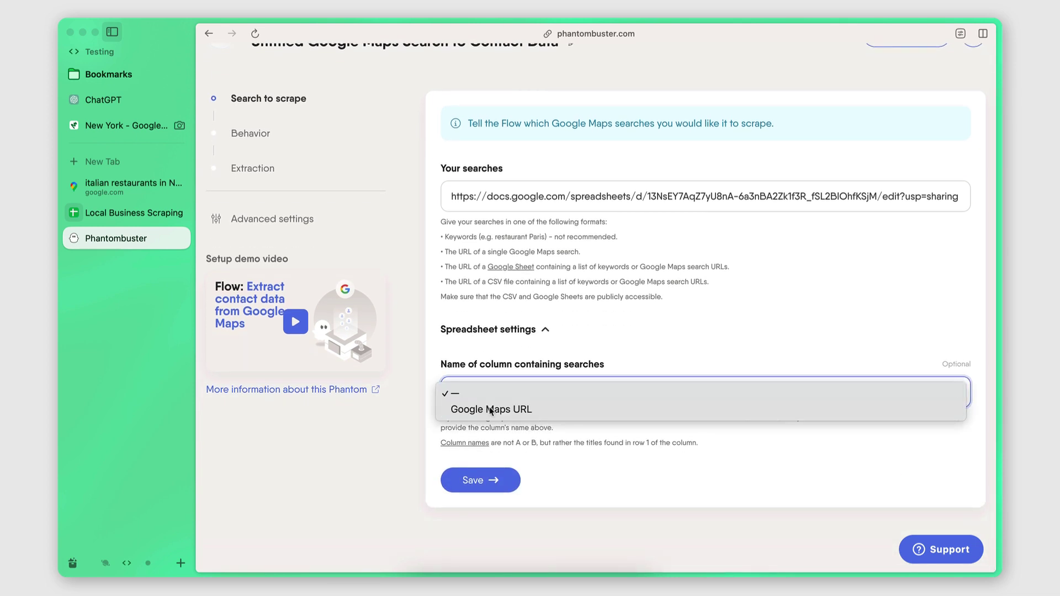
{"action": "left_click", "coordinate": [132, 213]}
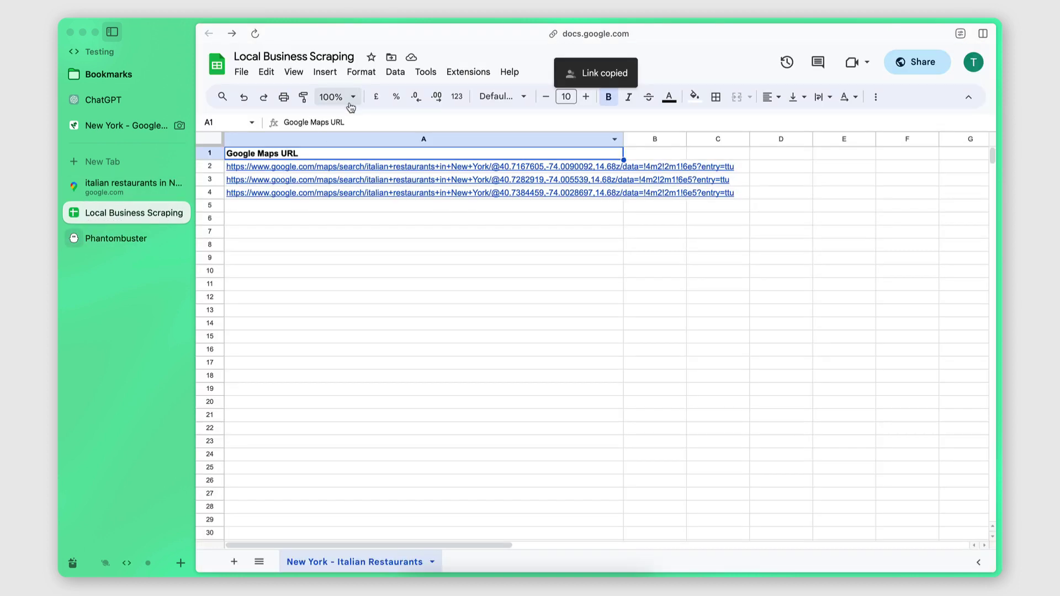
{"action": "left_click", "coordinate": [87, 244]}
{"action": "left_click", "coordinate": [489, 476]}
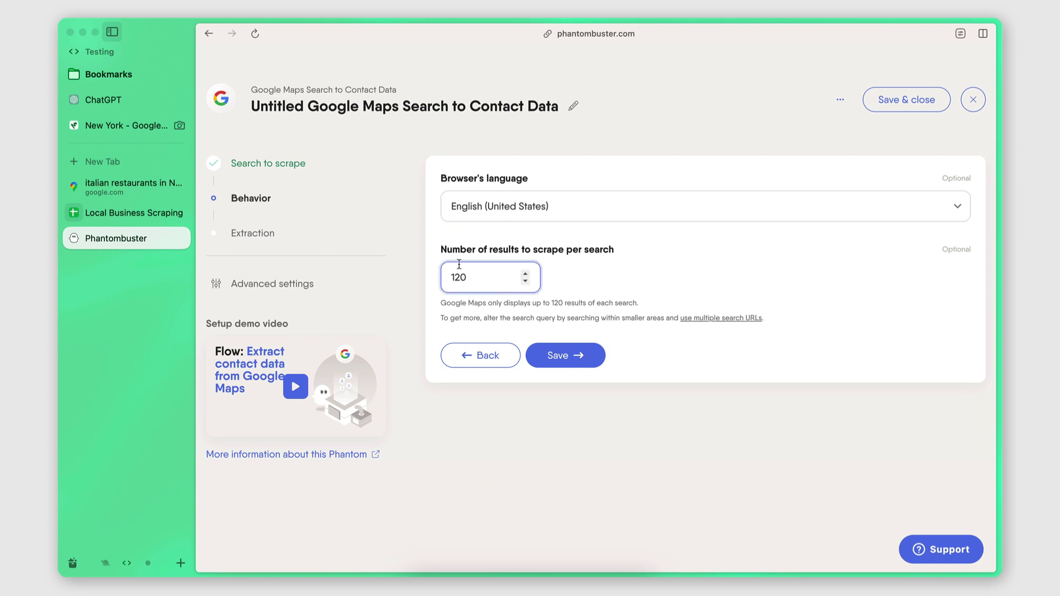
- Select the 120 results-per-search value and read the Google Maps results limit note
{"action": "double_click", "coordinate": [452, 279]}
{"action": "left_click", "coordinate": [487, 299]}
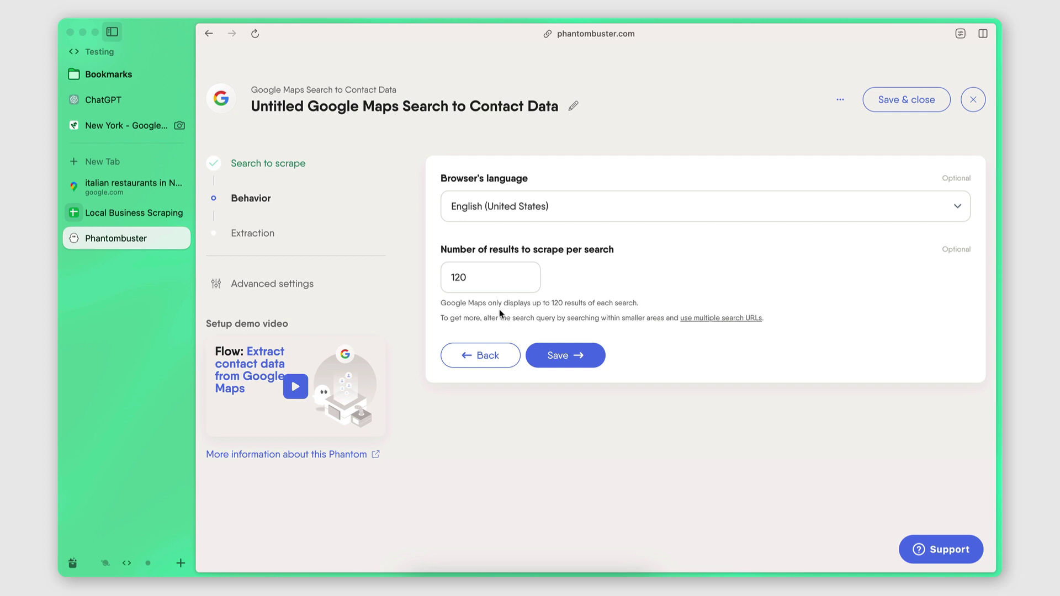
{"action": "left_click_drag", "start_coordinate": [441, 303], "coordinate": [484, 304]}
{"action": "left_click", "coordinate": [483, 304]}
{"action": "left_click", "coordinate": [486, 278]}
{"action": "left_click", "coordinate": [445, 298]}
{"action": "left_click", "coordinate": [454, 279]}
{"action": "left_click", "coordinate": [553, 294]}
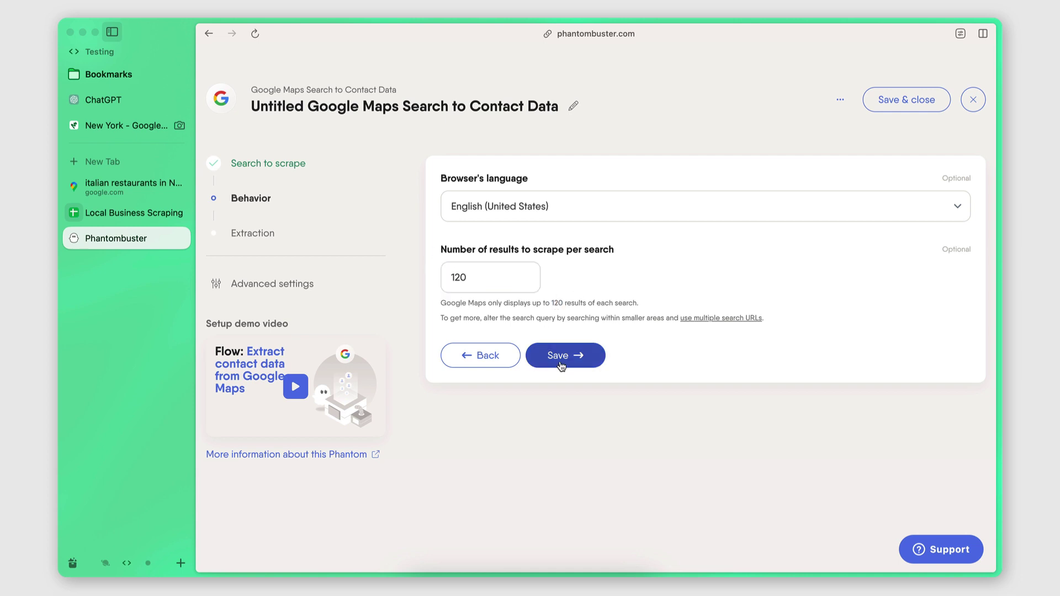
- Change results per search from 120 to 10, save, and tick Facebook pages
{"action": "left_click", "coordinate": [484, 279]}
{"action": "left_click_drag", "start_coordinate": [484, 279], "coordinate": [447, 280]}
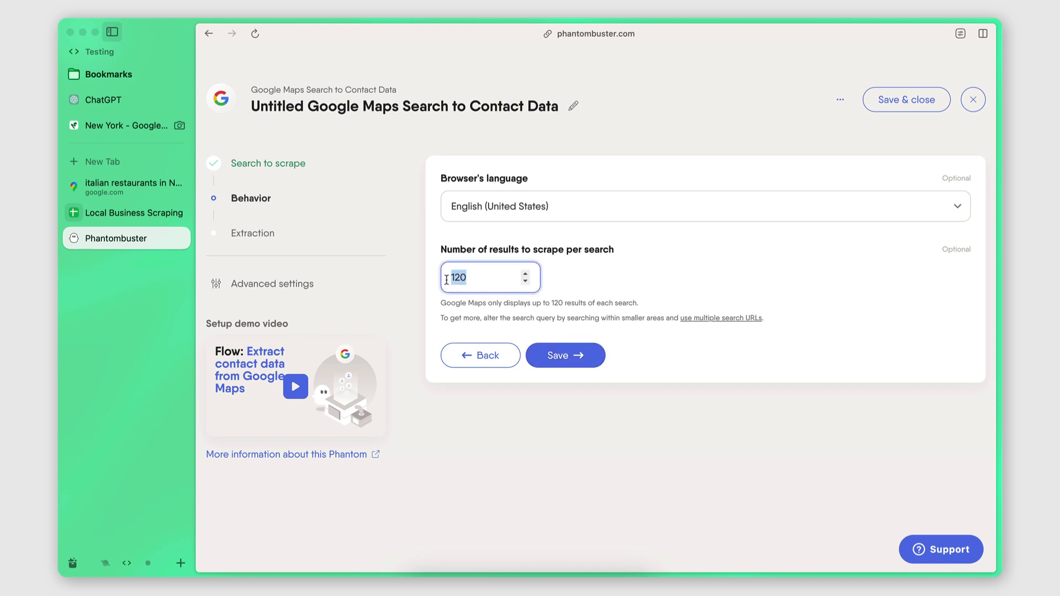
{"action": "type", "text": "10"}
{"action": "left_click", "coordinate": [471, 302]}
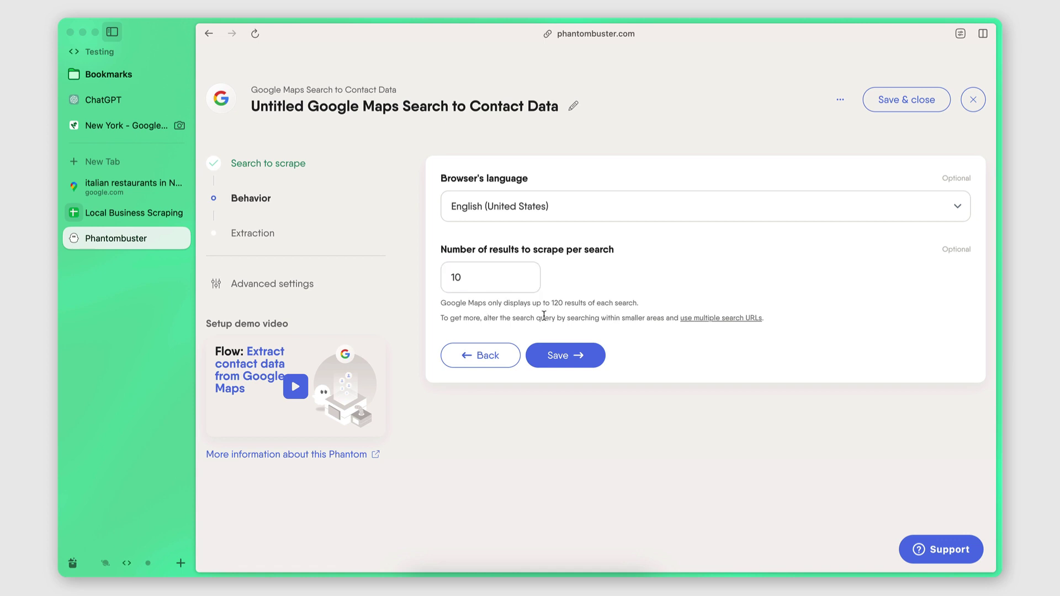
{"action": "left_click", "coordinate": [566, 362]}
{"action": "left_click", "coordinate": [446, 270]}
- Tick Facebook, Instagram, Twitter, LinkedIn, YouTube and United States phone numbers, then save
{"action": "left_click", "coordinate": [446, 269]}
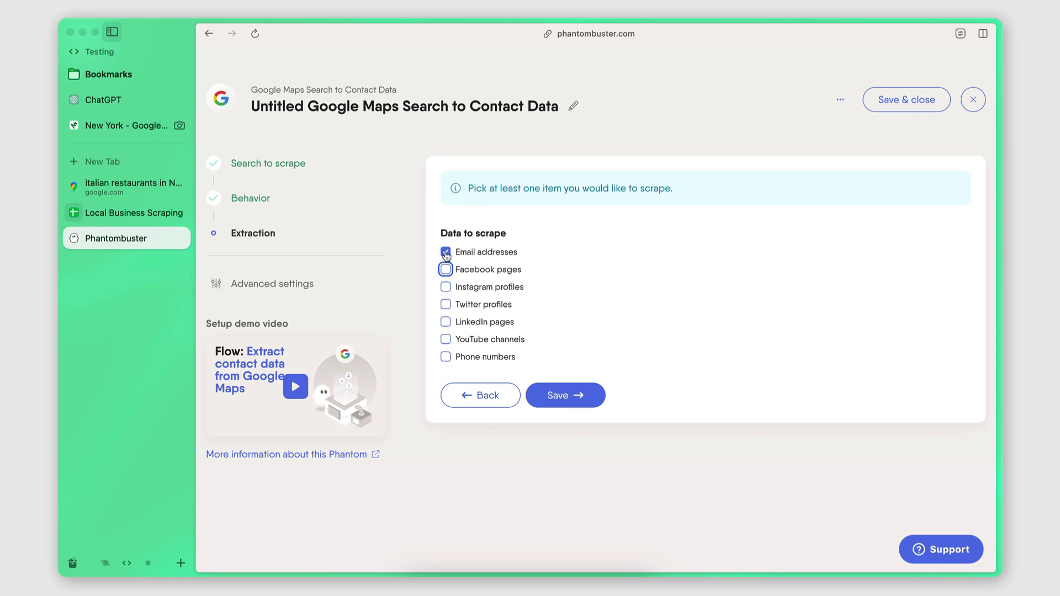
{"action": "left_click", "coordinate": [446, 270]}
{"action": "left_click", "coordinate": [446, 287]}
{"action": "left_click", "coordinate": [446, 304]}
{"action": "left_click", "coordinate": [446, 322]}
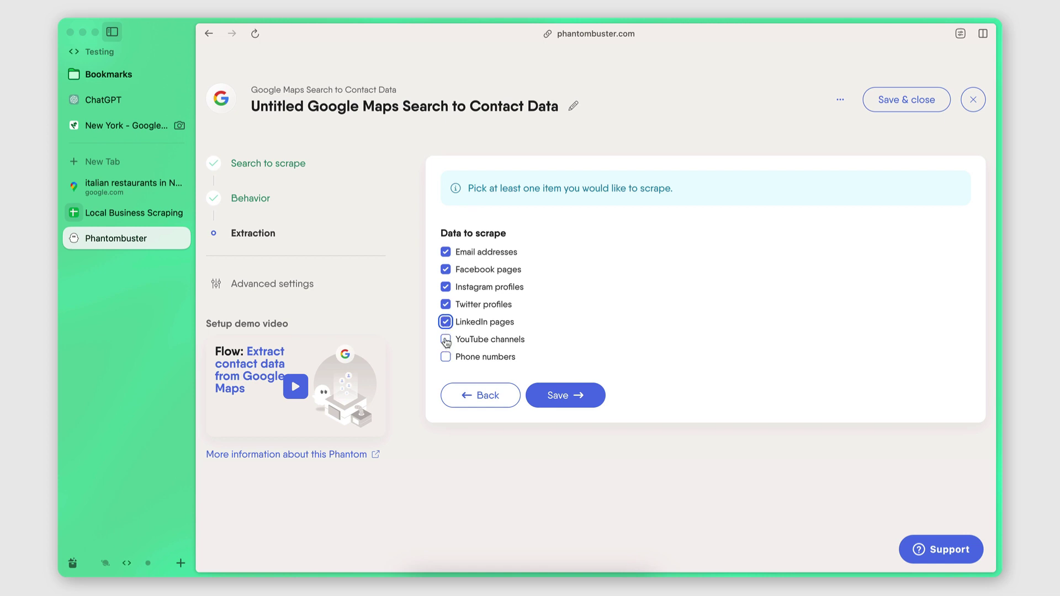
{"action": "left_click", "coordinate": [446, 339]}
{"action": "left_click", "coordinate": [445, 356]}
{"action": "scroll", "coordinate": [517, 408], "scroll_direction": "down", "scroll_amount": 3}
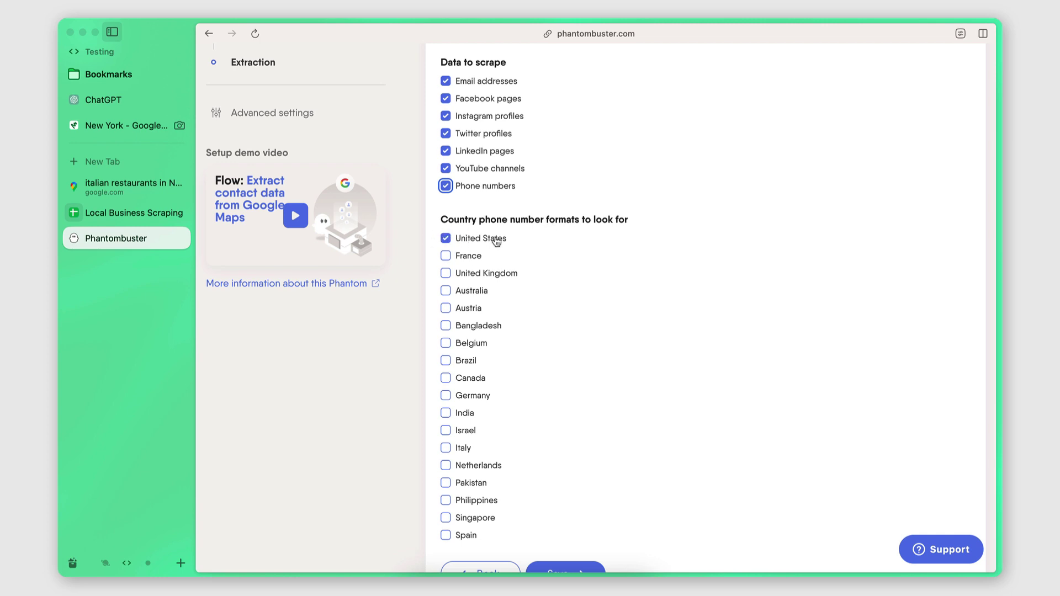
{"action": "scroll", "coordinate": [683, 331], "scroll_direction": "down", "scroll_amount": 2}
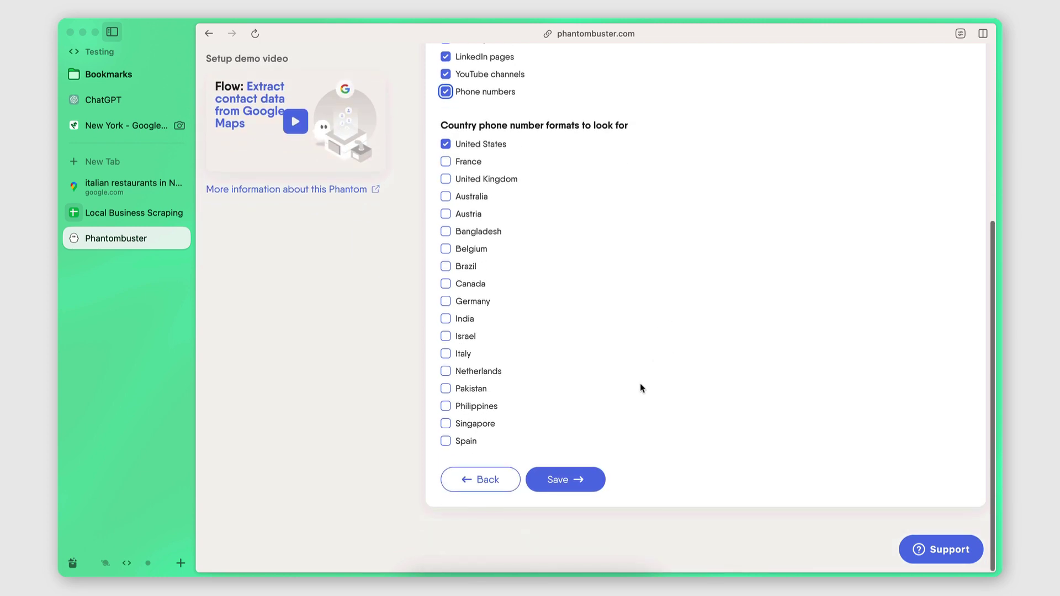
{"action": "left_click", "coordinate": [563, 480]}
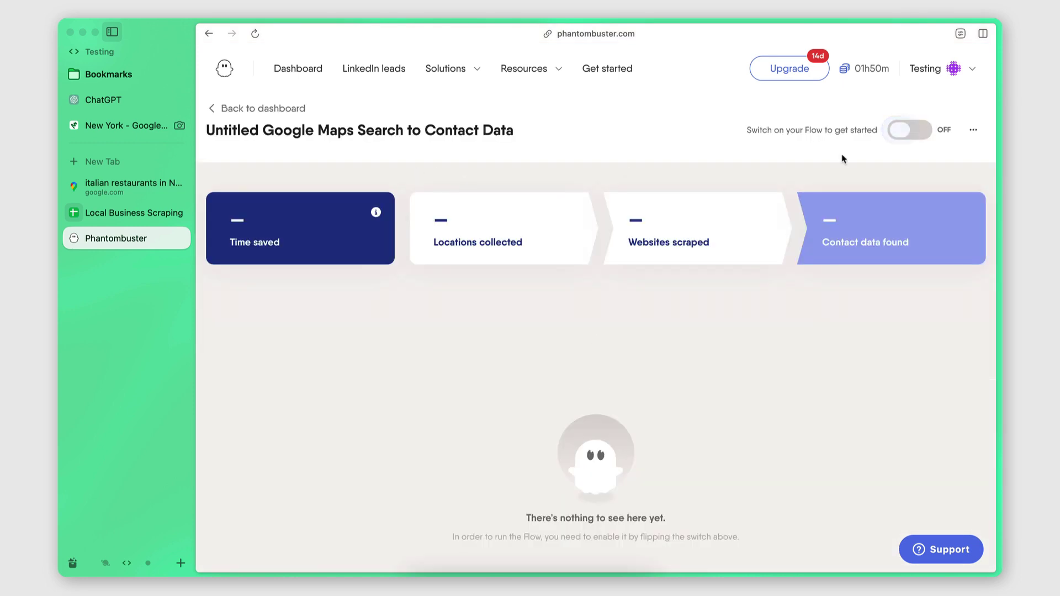
- Rename 'Untitled Google Maps Search to Contact Data' to 'Google Maps + Contact Data Scraper'
{"action": "left_click", "coordinate": [975, 131]}
{"action": "left_click", "coordinate": [922, 218]}
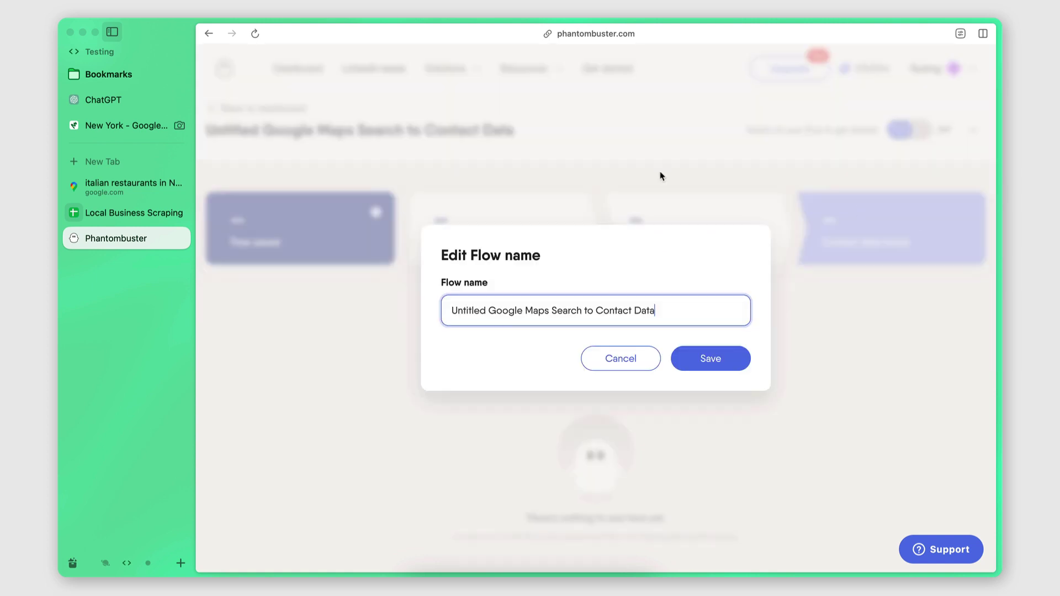
{"action": "left_click", "coordinate": [489, 311]}
{"action": "key", "text": "super+BackSpace"}
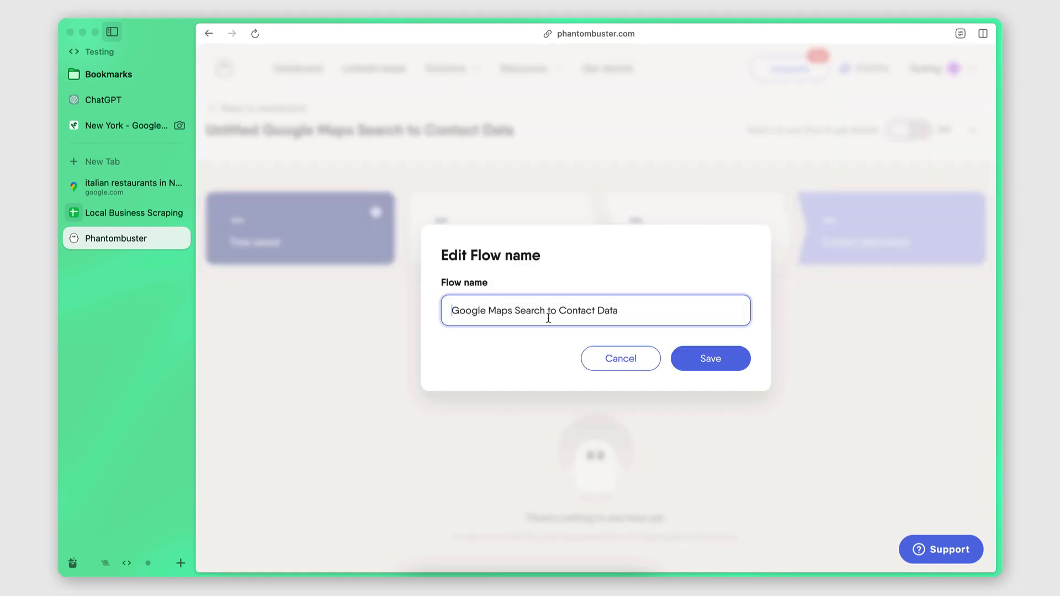
{"action": "double_click", "coordinate": [551, 312]}
{"action": "key", "text": "BackSpace"}
{"action": "key", "text": "BackSpace"}
{"action": "key", "text": "BackSpace"}
{"action": "key", "text": "BackSpace"}
{"action": "key", "text": "BackSpace"}
{"action": "key", "text": "BackSpace"}
{"action": "key", "text": "BackSpace"}
{"action": "key", "text": "BackSpace"}
{"action": "key", "text": "BackSpace"}
{"action": "type", "text": "+"}
{"action": "left_click", "coordinate": [663, 310]}
{"action": "type", "text": "Scraper"}
{"action": "left_click", "coordinate": [681, 362]}
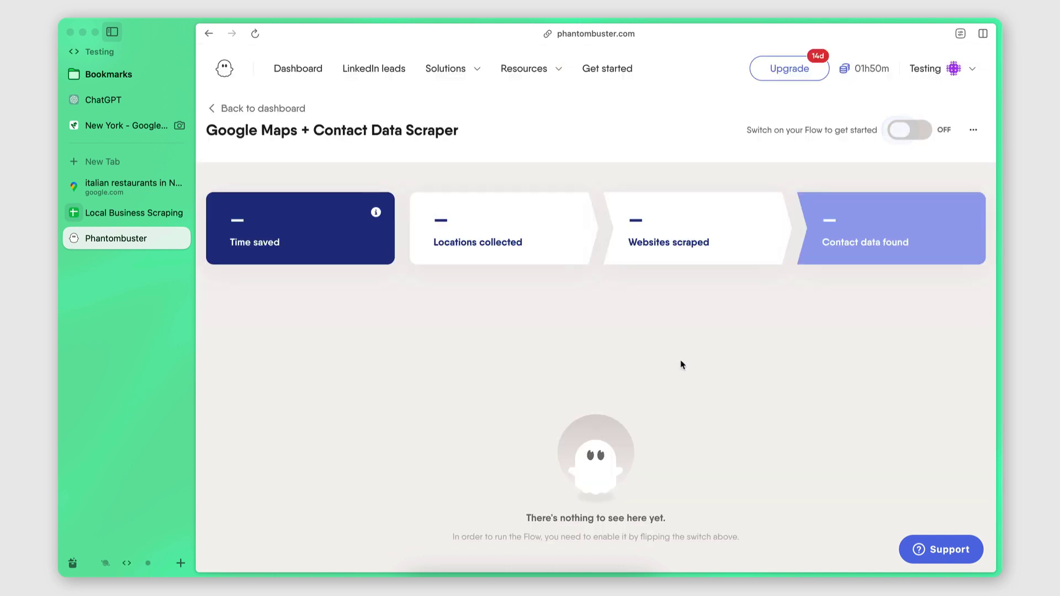
- Turn the flow on, glance at the Local Business Scraping sheet, and return to PhantomBuster
{"action": "left_click", "coordinate": [907, 131]}
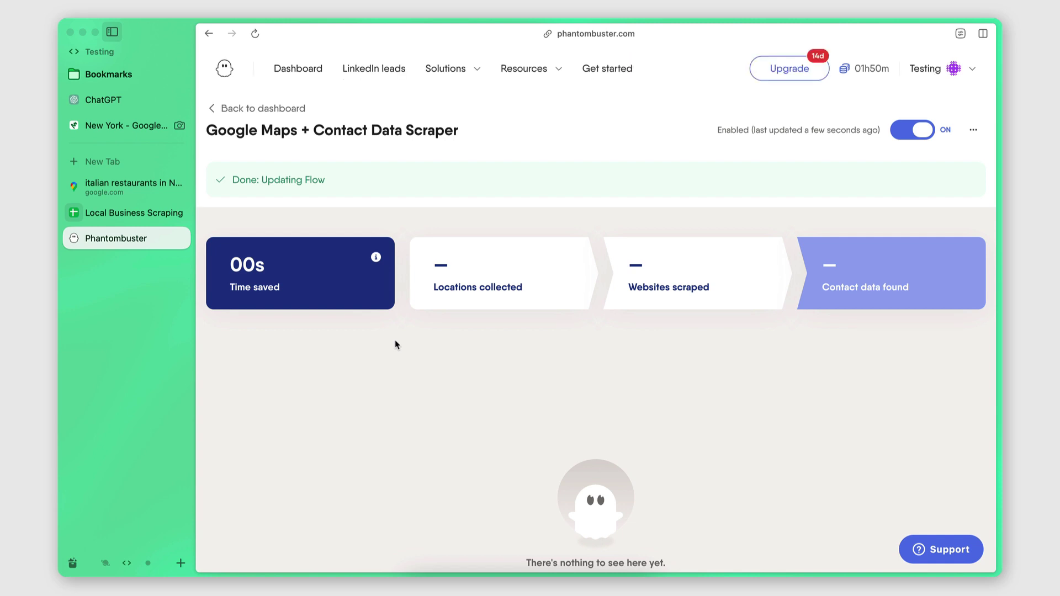
{"action": "left_click", "coordinate": [138, 213]}
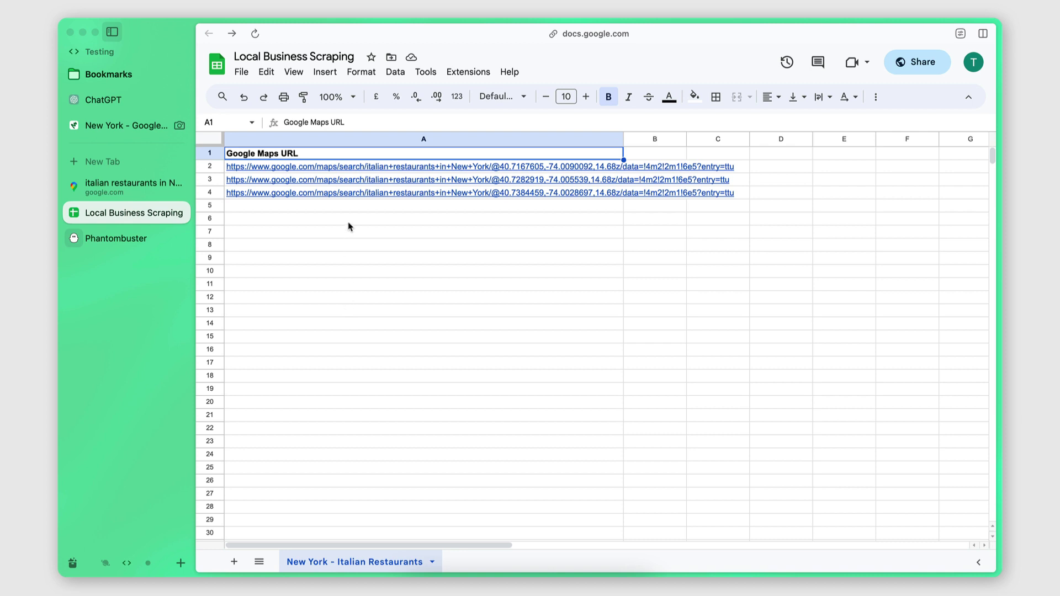
{"action": "left_click", "coordinate": [111, 237]}
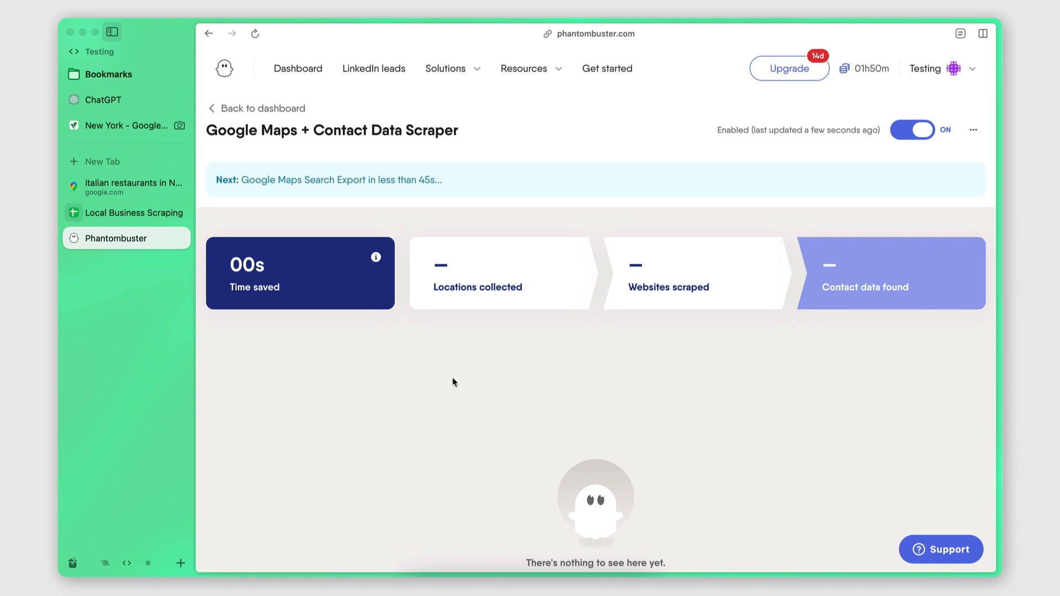
- Open the Google Maps + Contact Data Scraper flow from the dashboard and review its 23 collected locations
{"action": "left_click", "coordinate": [250, 113]}
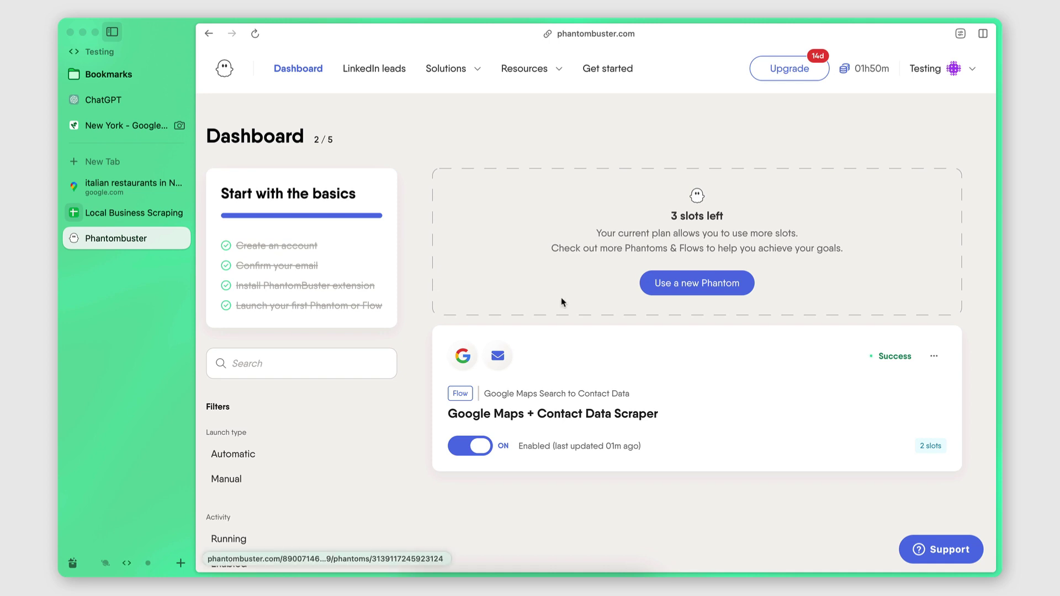
{"action": "left_click", "coordinate": [581, 418]}
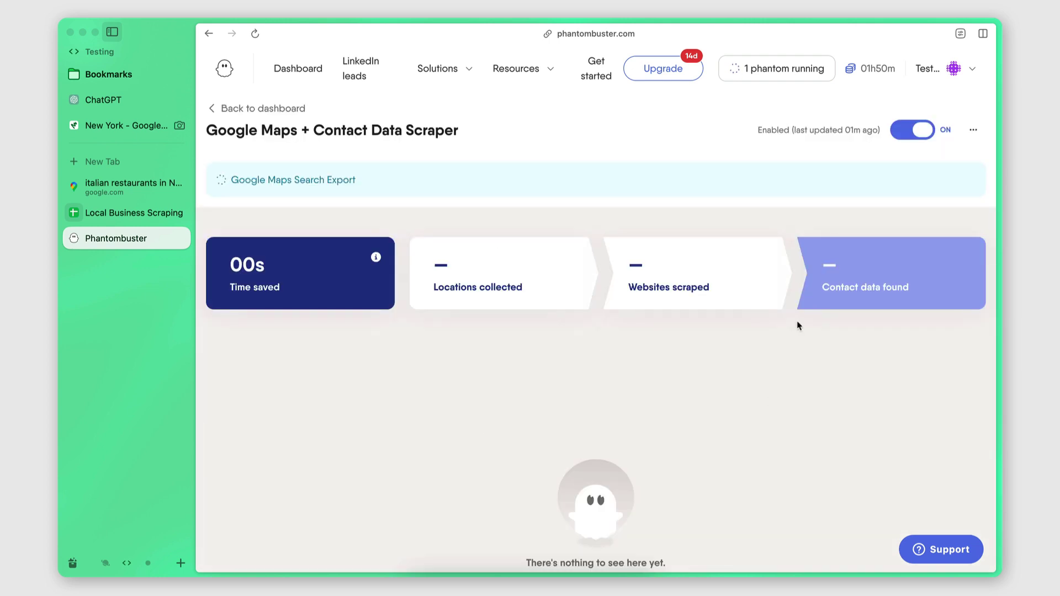
{"action": "scroll", "coordinate": [478, 374], "scroll_direction": "down", "scroll_amount": 2}
{"action": "scroll", "coordinate": [476, 374], "scroll_direction": "down", "scroll_amount": 1}
{"action": "scroll", "coordinate": [522, 419], "scroll_direction": "up", "scroll_amount": 3}
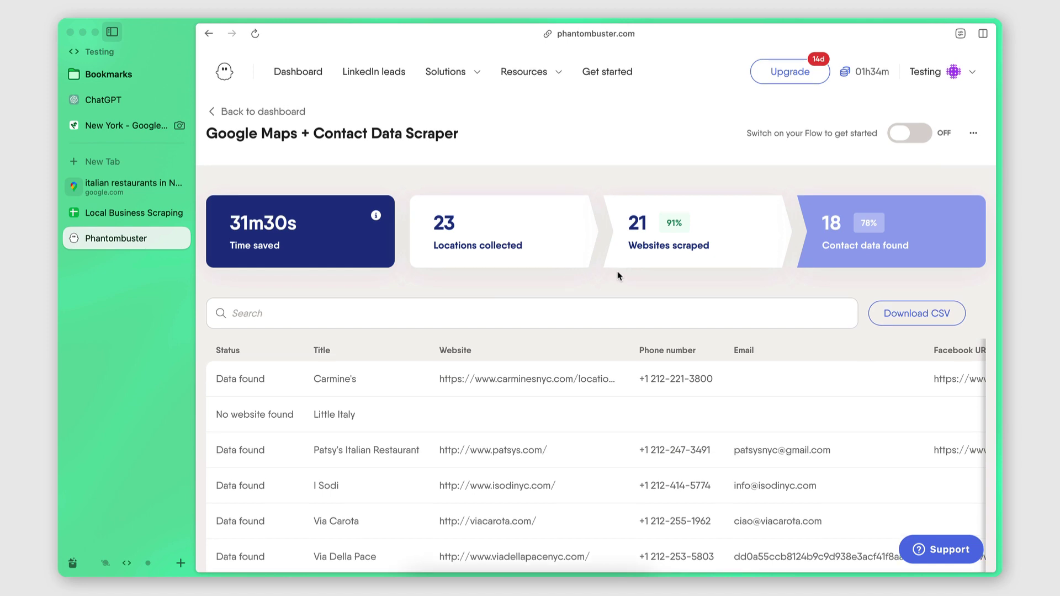
{"action": "scroll", "coordinate": [618, 271], "scroll_direction": "down", "scroll_amount": 10}
{"action": "scroll", "coordinate": [617, 271], "scroll_direction": "up", "scroll_amount": 10}
{"action": "left_click", "coordinate": [468, 275]}
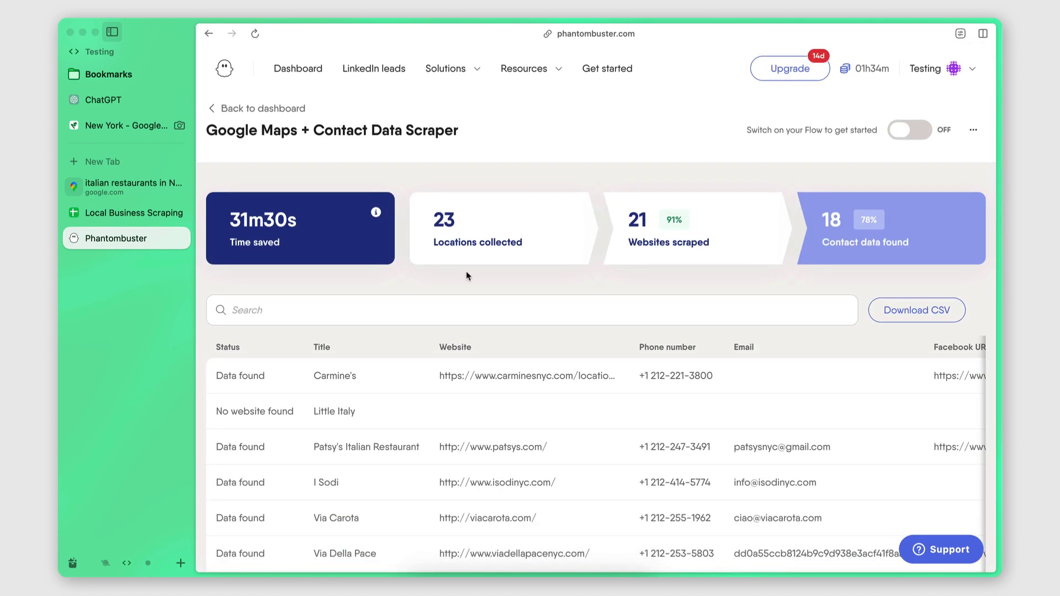
{"action": "left_click_drag", "start_coordinate": [435, 220], "coordinate": [474, 224]}
{"action": "left_click", "coordinate": [473, 224]}
- Switch to the Local Business Scraping sheet holding the three Maps URLs
{"action": "left_click", "coordinate": [115, 213]}
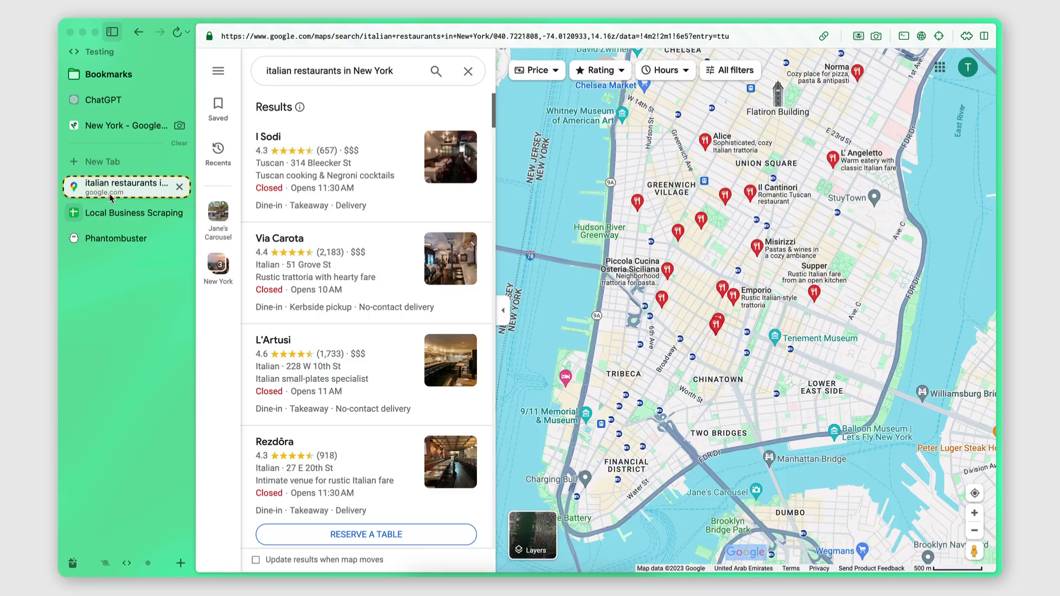
- Look over the New York Italian restaurant map, then return to PhantomBuster's scraper results
{"action": "left_click", "coordinate": [127, 186]}
{"action": "scroll", "coordinate": [715, 364], "scroll_direction": "up", "scroll_amount": 5}
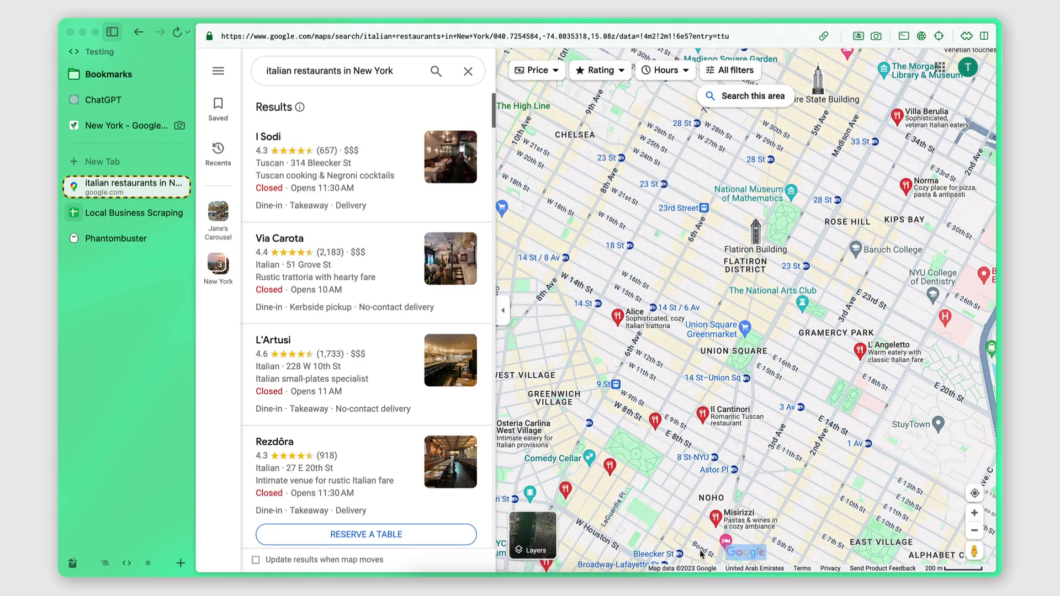
{"action": "scroll", "coordinate": [745, 464], "scroll_direction": "down", "scroll_amount": 3}
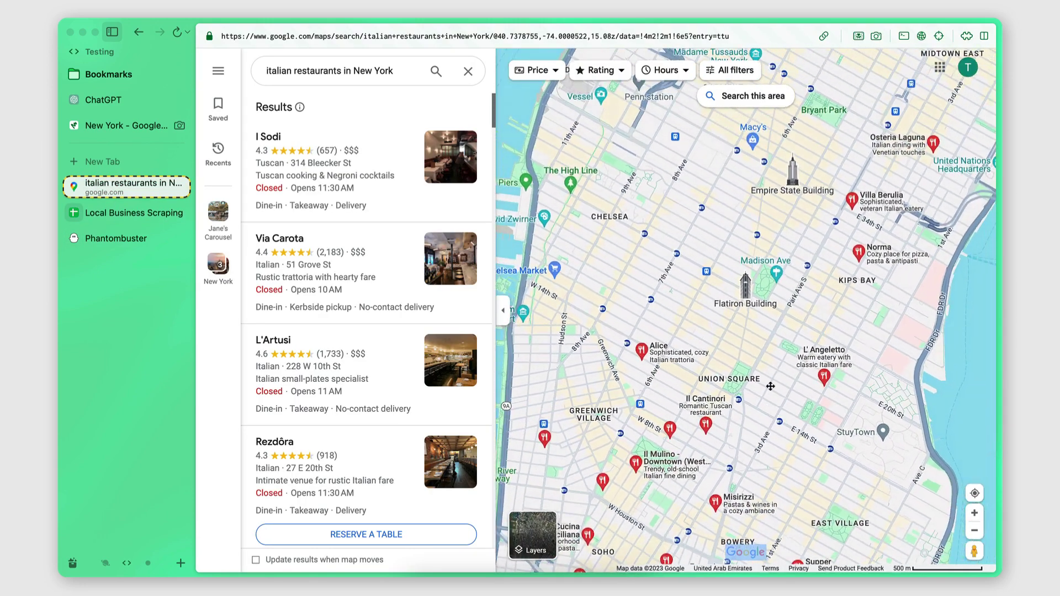
{"action": "left_click_drag", "start_coordinate": [770, 398], "coordinate": [771, 416]}
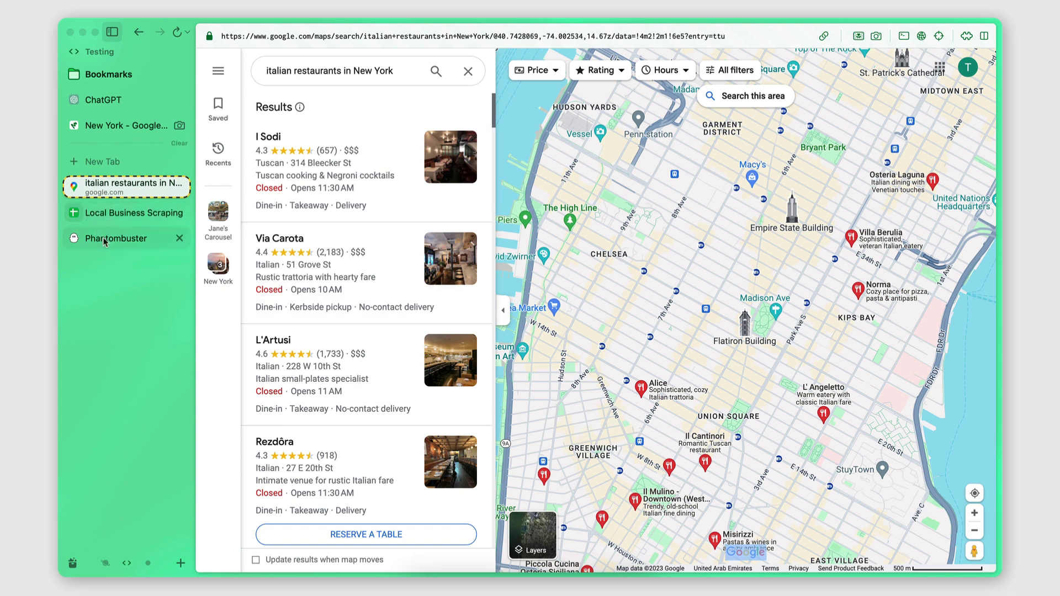
{"action": "left_click", "coordinate": [105, 242]}
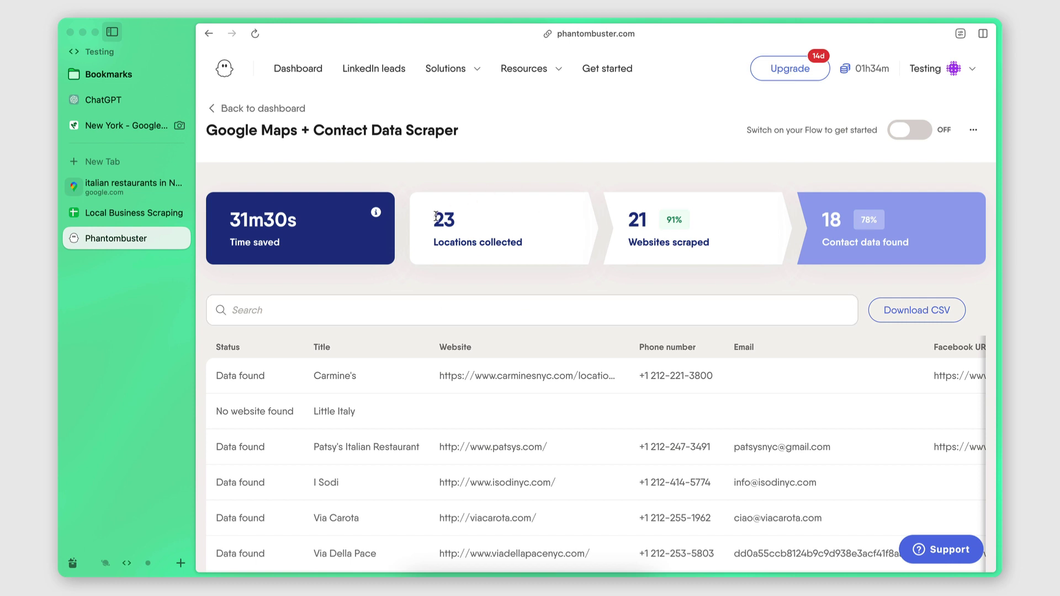
{"action": "left_click_drag", "start_coordinate": [439, 217], "coordinate": [451, 217]}
{"action": "left_click", "coordinate": [470, 208]}
{"action": "left_click_drag", "start_coordinate": [434, 218], "coordinate": [458, 219]}
{"action": "left_click", "coordinate": [465, 224]}
{"action": "left_click_drag", "start_coordinate": [628, 214], "coordinate": [650, 220]}
{"action": "left_click", "coordinate": [630, 236]}
{"action": "left_click_drag", "start_coordinate": [630, 218], "coordinate": [650, 220]}
{"action": "left_click", "coordinate": [600, 332]}
{"action": "scroll", "coordinate": [580, 386], "scroll_direction": "down", "scroll_amount": 3}
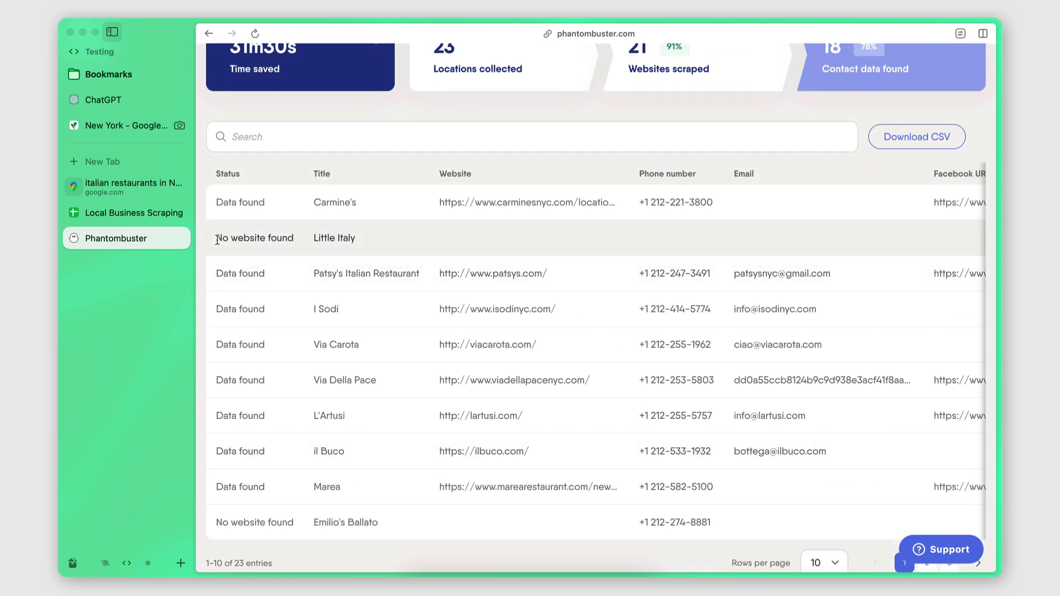
{"action": "left_click_drag", "start_coordinate": [216, 239], "coordinate": [297, 239]}
{"action": "left_click", "coordinate": [297, 239]}
{"action": "left_click_drag", "start_coordinate": [216, 524], "coordinate": [302, 529]}
{"action": "left_click", "coordinate": [302, 529]}
{"action": "scroll", "coordinate": [699, 274], "scroll_direction": "up", "scroll_amount": 3}
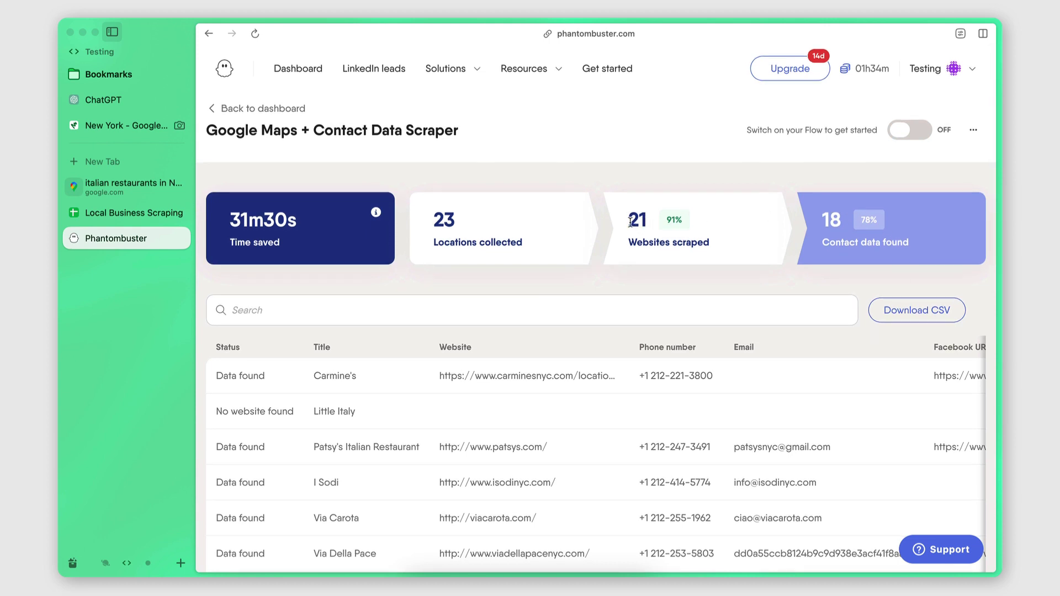
{"action": "left_click_drag", "start_coordinate": [630, 223], "coordinate": [655, 229]}
{"action": "left_click", "coordinate": [655, 229]}
{"action": "scroll", "coordinate": [832, 338], "scroll_direction": "down", "scroll_amount": 4}
{"action": "scroll", "coordinate": [832, 338], "scroll_direction": "up", "scroll_amount": 4}
{"action": "scroll", "coordinate": [832, 338], "scroll_direction": "down", "scroll_amount": 1}
{"action": "scroll", "coordinate": [832, 338], "scroll_direction": "down", "scroll_amount": 3}
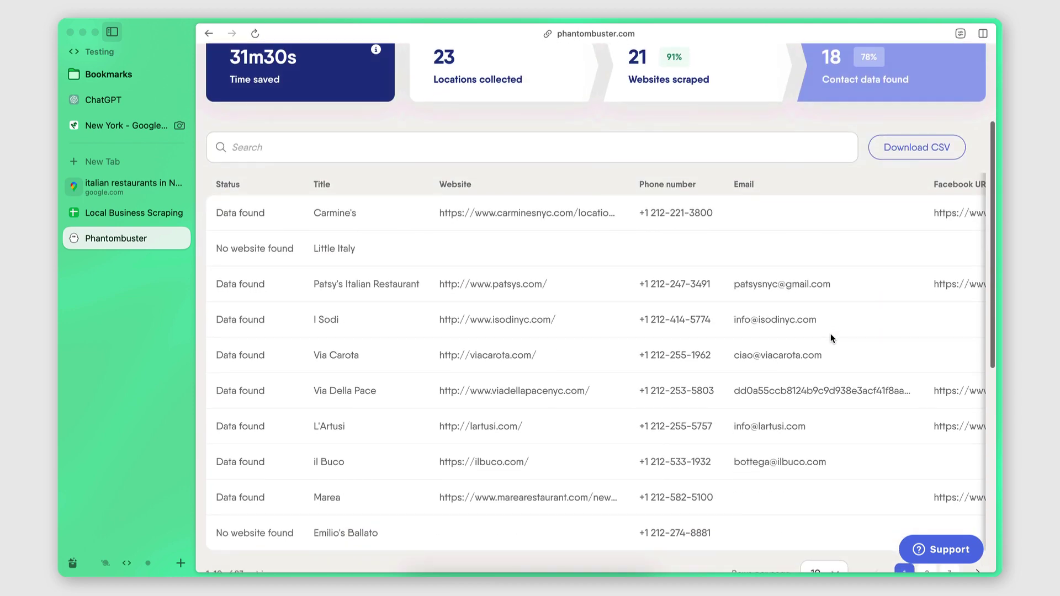
{"action": "scroll", "coordinate": [657, 355], "scroll_direction": "down", "scroll_amount": 5}
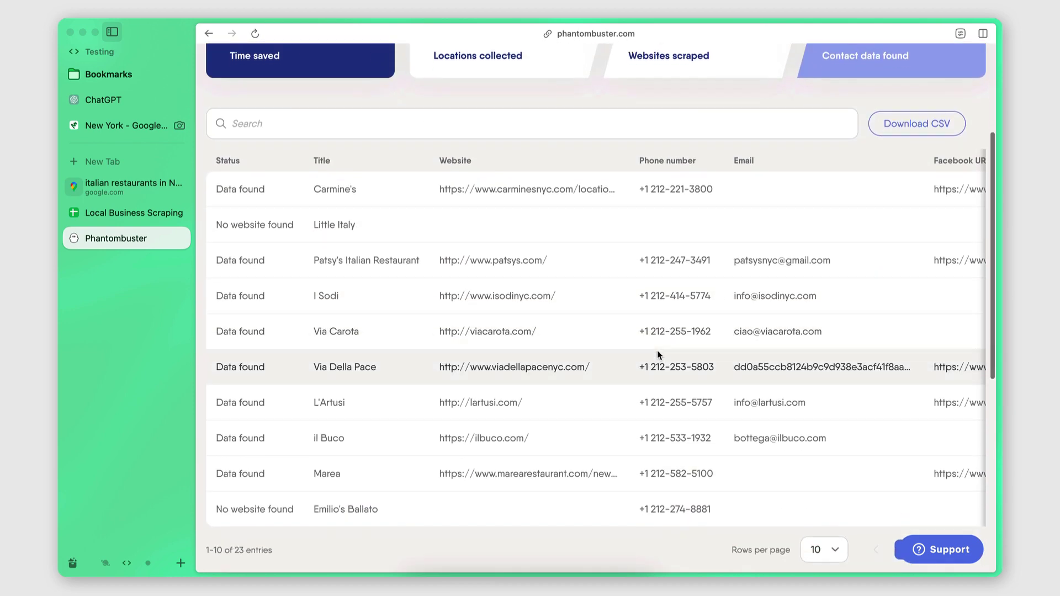
- Show more results per page and browse the 23 scraped locations across all columns
{"action": "left_click", "coordinate": [838, 396]}
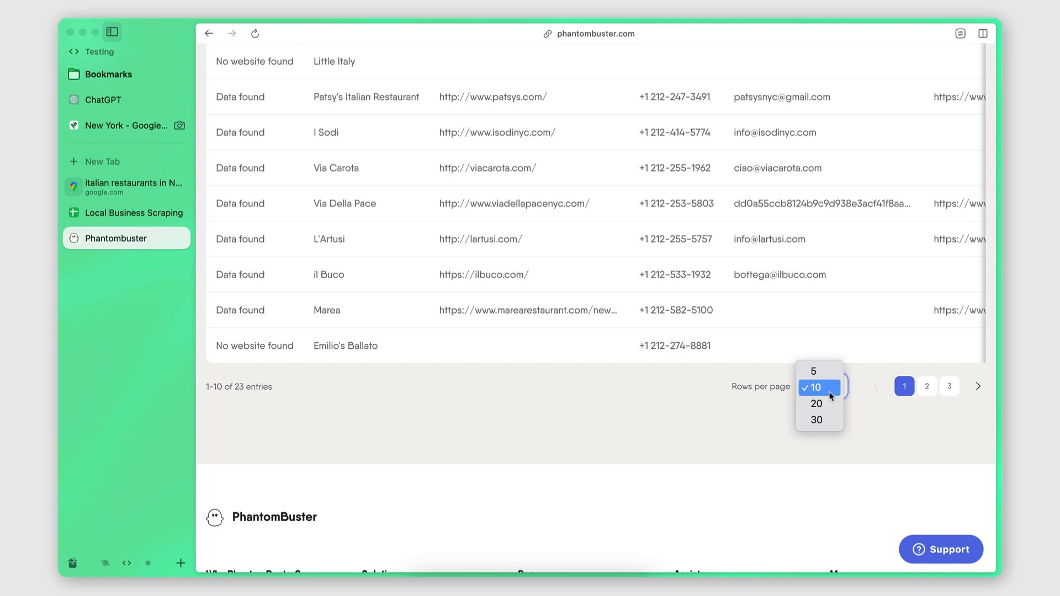
{"action": "left_click", "coordinate": [817, 418]}
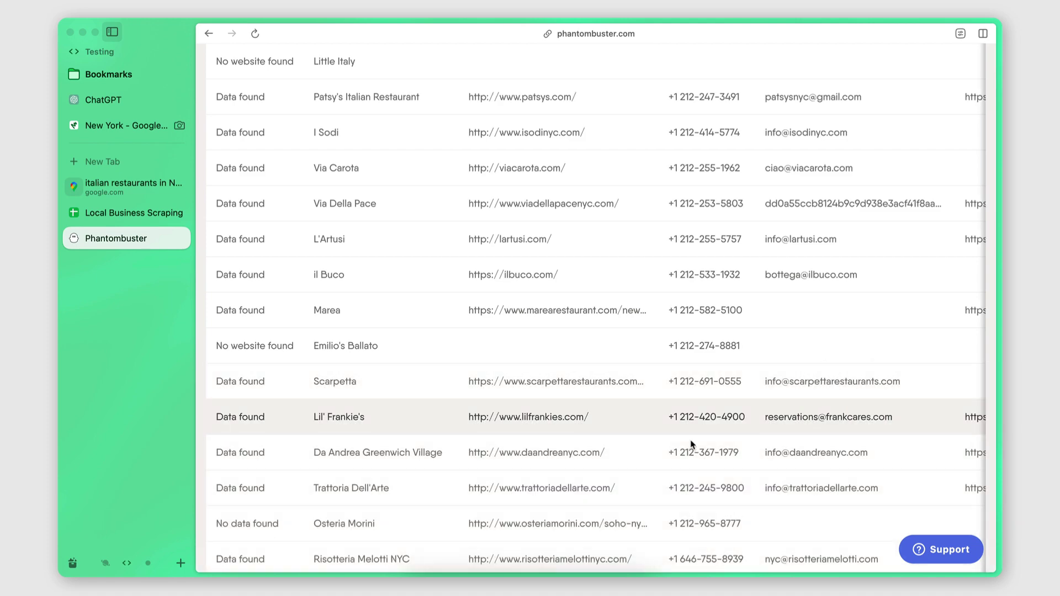
{"action": "scroll", "coordinate": [690, 440], "scroll_direction": "down", "scroll_amount": 8}
{"action": "scroll", "coordinate": [690, 439], "scroll_direction": "up", "scroll_amount": 15}
{"action": "scroll", "coordinate": [691, 440], "scroll_direction": "down", "scroll_amount": 1}
{"action": "scroll", "coordinate": [501, 454], "scroll_direction": "down", "scroll_amount": 3}
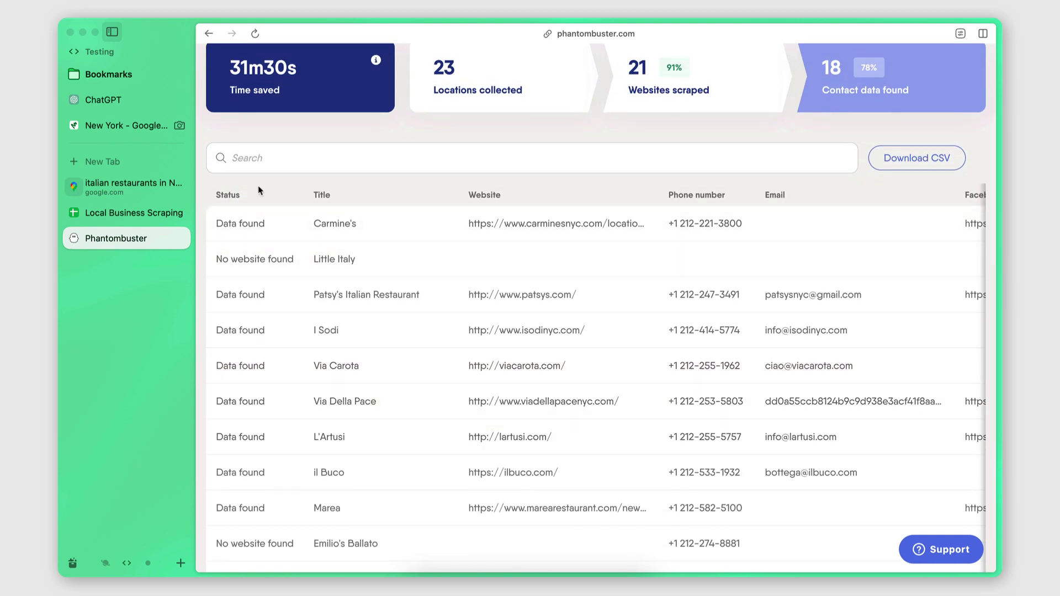
{"action": "scroll", "coordinate": [412, 359], "scroll_direction": "down", "scroll_amount": 3}
{"action": "scroll", "coordinate": [412, 360], "scroll_direction": "up", "scroll_amount": 1}
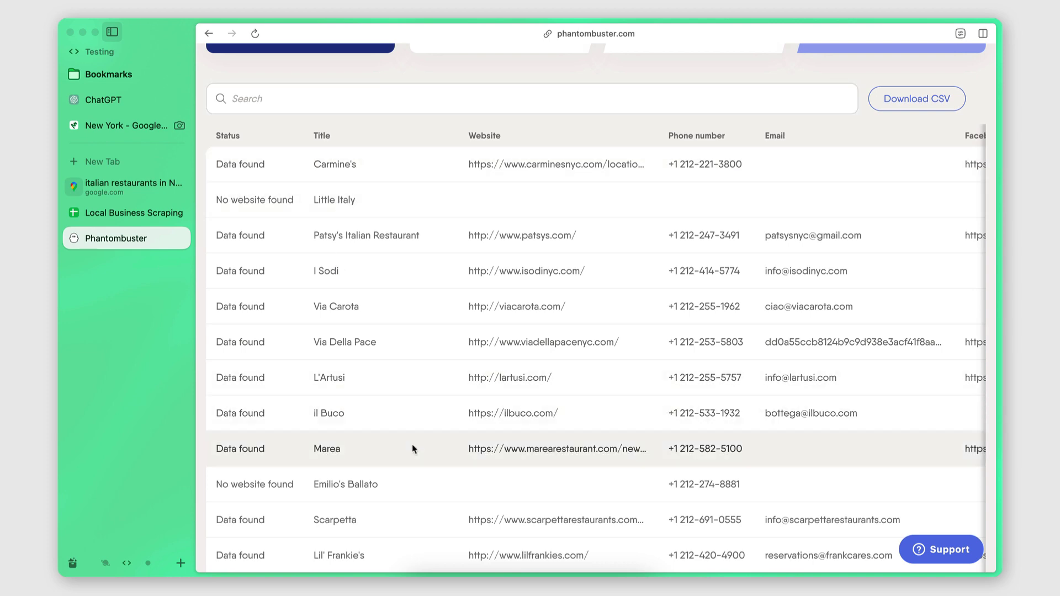
{"action": "scroll", "coordinate": [436, 457], "scroll_direction": "right", "scroll_amount": 2}
{"action": "scroll", "coordinate": [500, 464], "scroll_direction": "right", "scroll_amount": 4}
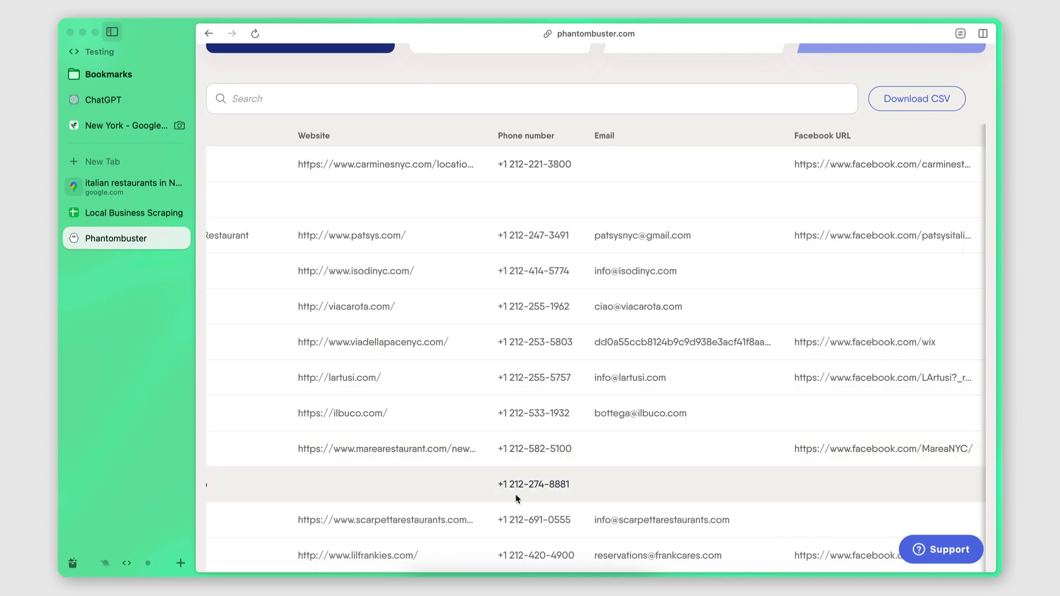
{"action": "scroll", "coordinate": [517, 498], "scroll_direction": "right", "scroll_amount": 4}
{"action": "scroll", "coordinate": [481, 305], "scroll_direction": "left", "scroll_amount": 5}
{"action": "scroll", "coordinate": [481, 306], "scroll_direction": "right", "scroll_amount": 4}
- Review the remaining result columns, then download the results as result.csv
{"action": "left_click", "coordinate": [550, 87]}
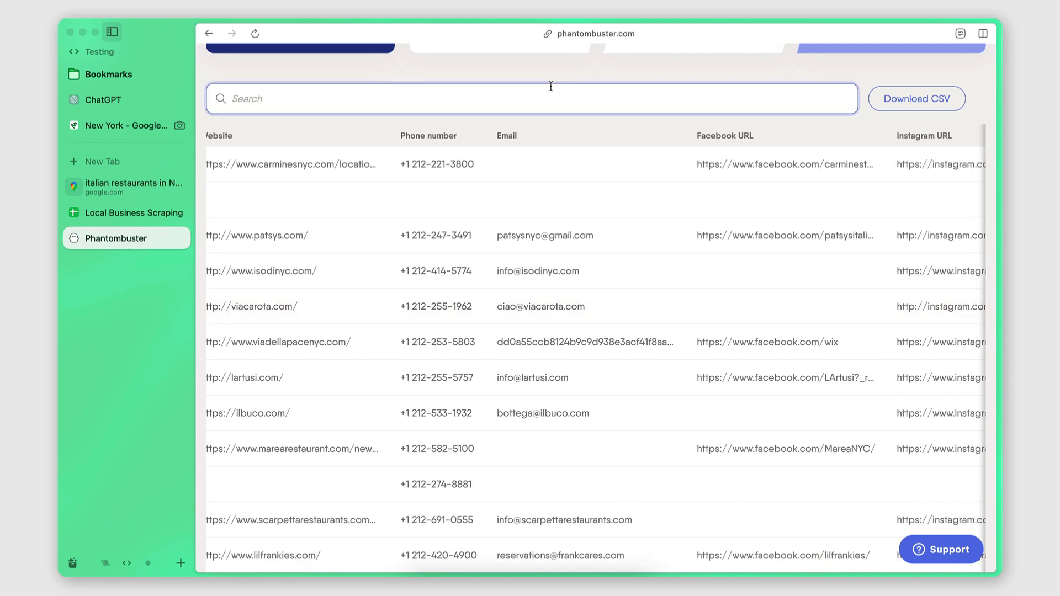
{"action": "scroll", "coordinate": [555, 408], "scroll_direction": "down", "scroll_amount": 5}
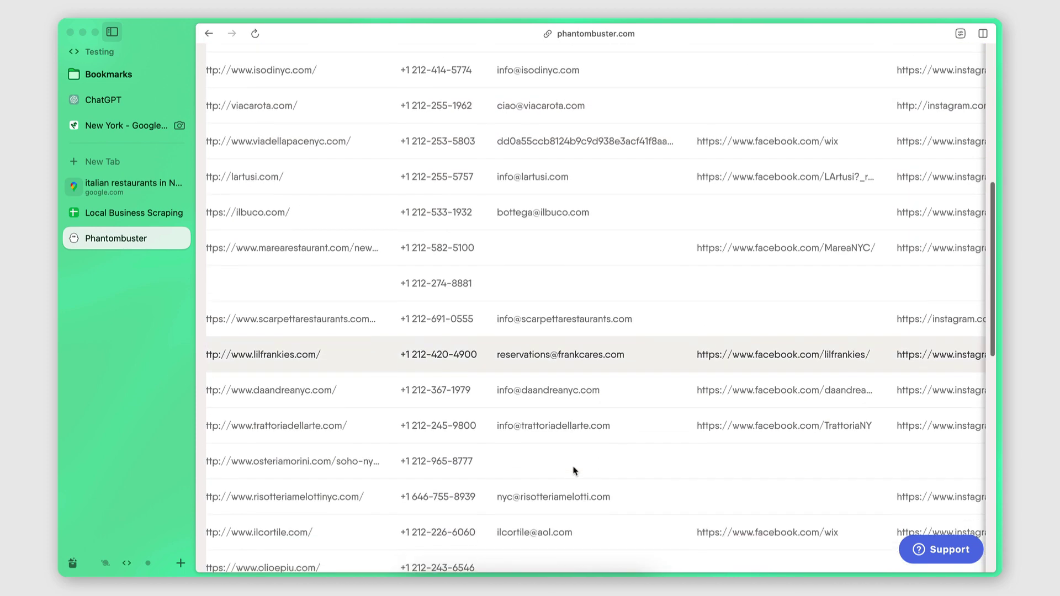
{"action": "scroll", "coordinate": [574, 471], "scroll_direction": "up", "scroll_amount": 1}
{"action": "scroll", "coordinate": [575, 464], "scroll_direction": "down", "scroll_amount": 5}
{"action": "scroll", "coordinate": [576, 459], "scroll_direction": "up", "scroll_amount": 9}
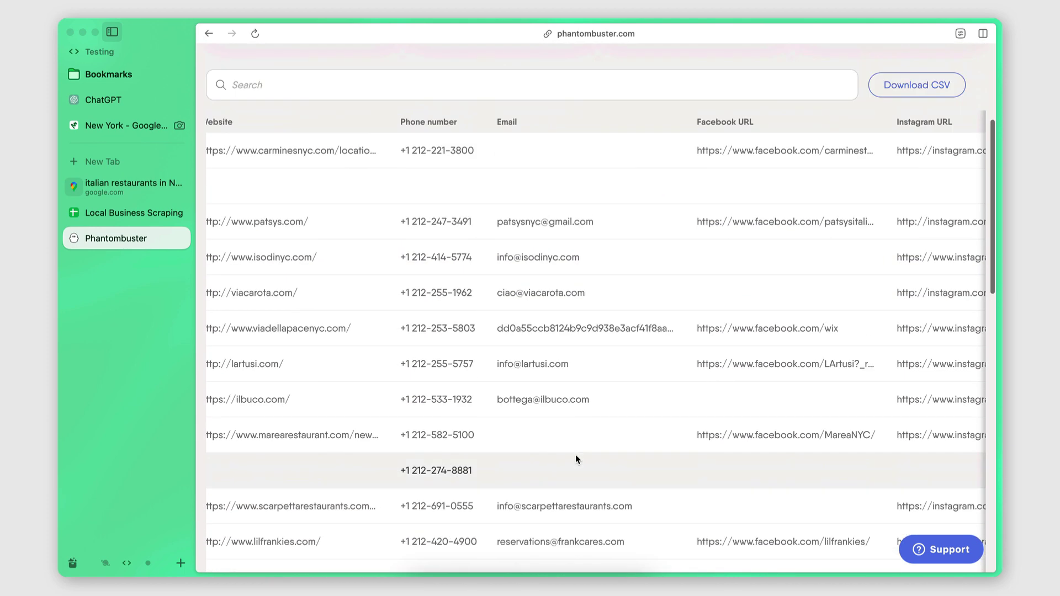
{"action": "scroll", "coordinate": [576, 459], "scroll_direction": "right", "scroll_amount": 8}
{"action": "scroll", "coordinate": [475, 184], "scroll_direction": "right", "scroll_amount": 3}
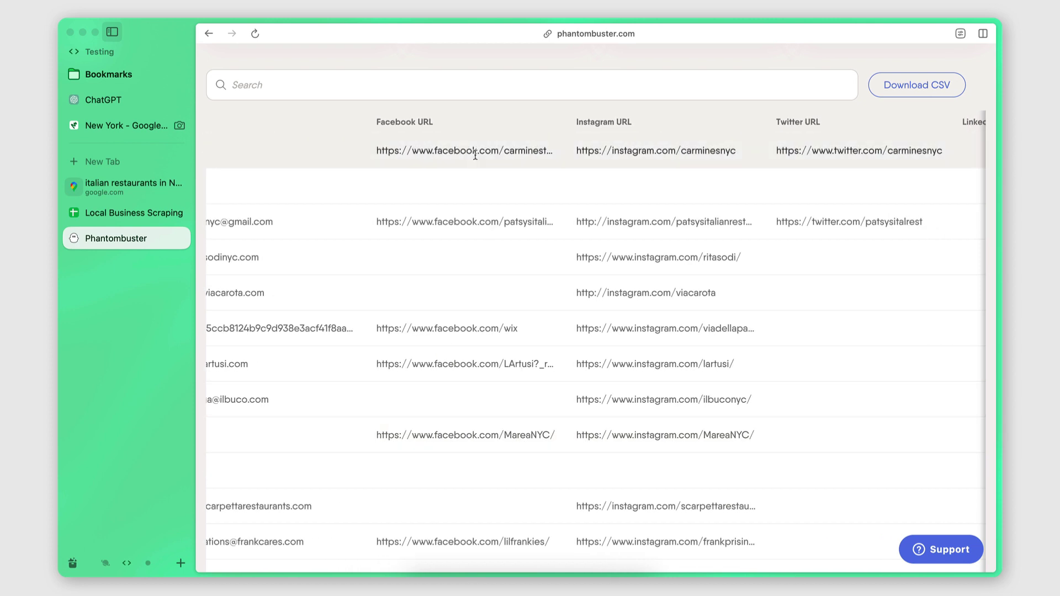
{"action": "scroll", "coordinate": [486, 433], "scroll_direction": "right", "scroll_amount": 3}
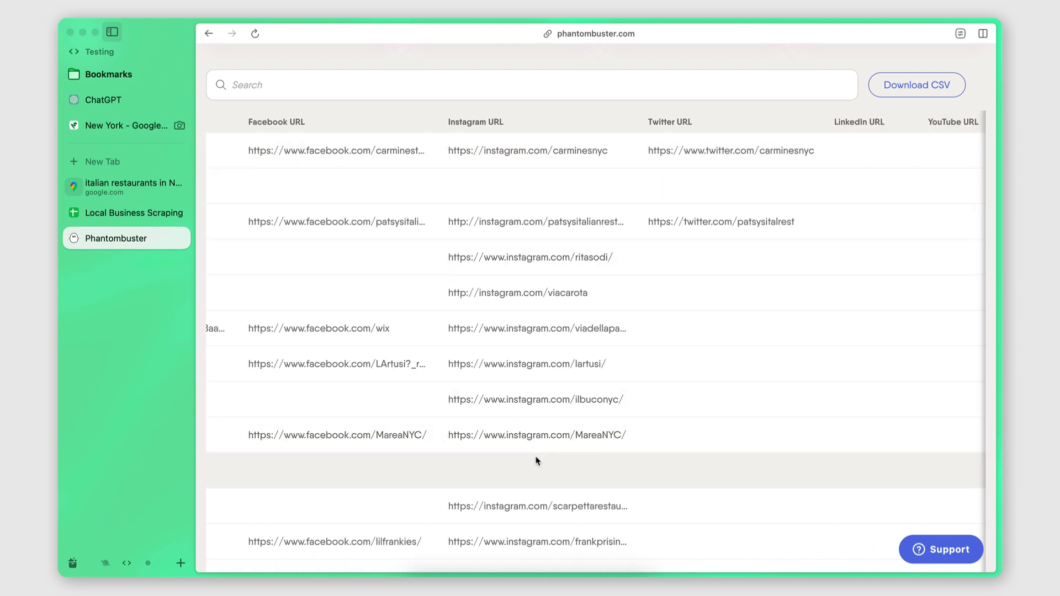
{"action": "scroll", "coordinate": [734, 499], "scroll_direction": "down", "scroll_amount": 15}
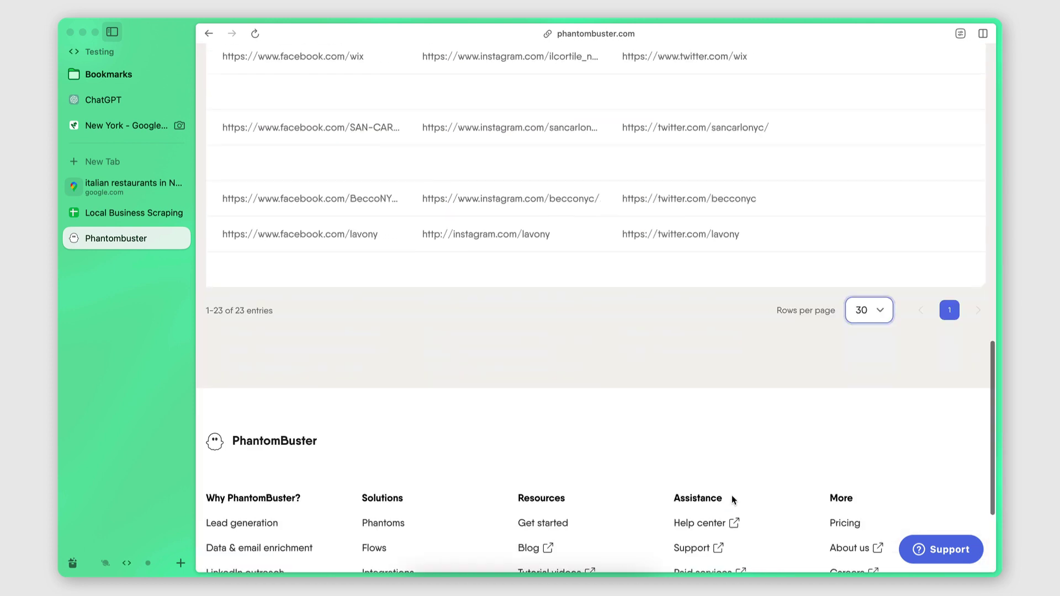
{"action": "scroll", "coordinate": [732, 499], "scroll_direction": "up", "scroll_amount": 15}
{"action": "scroll", "coordinate": [486, 501], "scroll_direction": "left", "scroll_amount": 14}
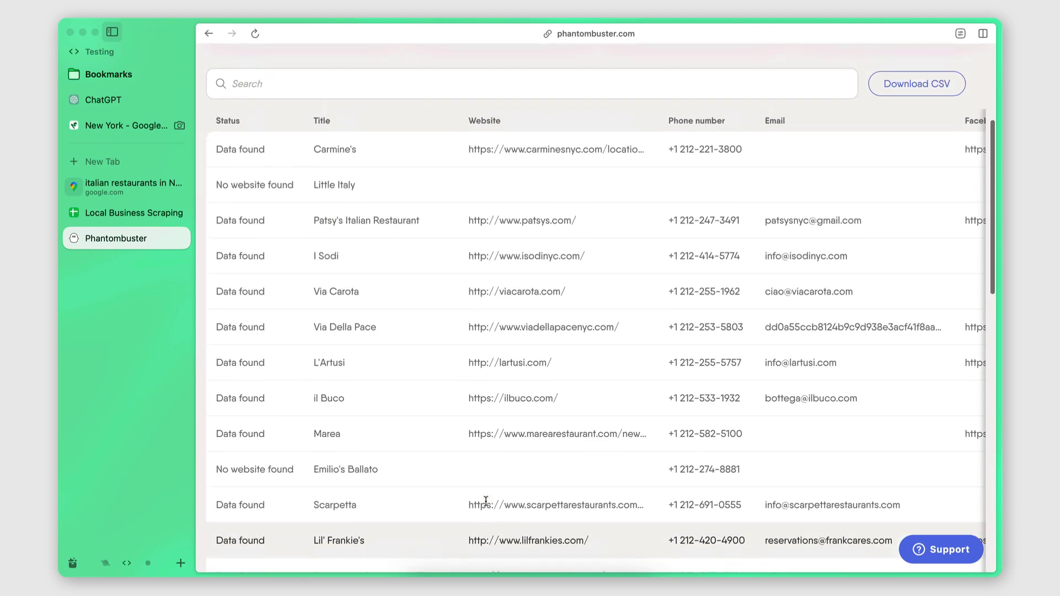
{"action": "scroll", "coordinate": [646, 183], "scroll_direction": "up", "scroll_amount": 2}
{"action": "scroll", "coordinate": [773, 404], "scroll_direction": "right", "scroll_amount": 2}
{"action": "scroll", "coordinate": [809, 406], "scroll_direction": "right", "scroll_amount": 3}
{"action": "scroll", "coordinate": [810, 407], "scroll_direction": "down", "scroll_amount": 14}
{"action": "scroll", "coordinate": [810, 406], "scroll_direction": "up", "scroll_amount": 15}
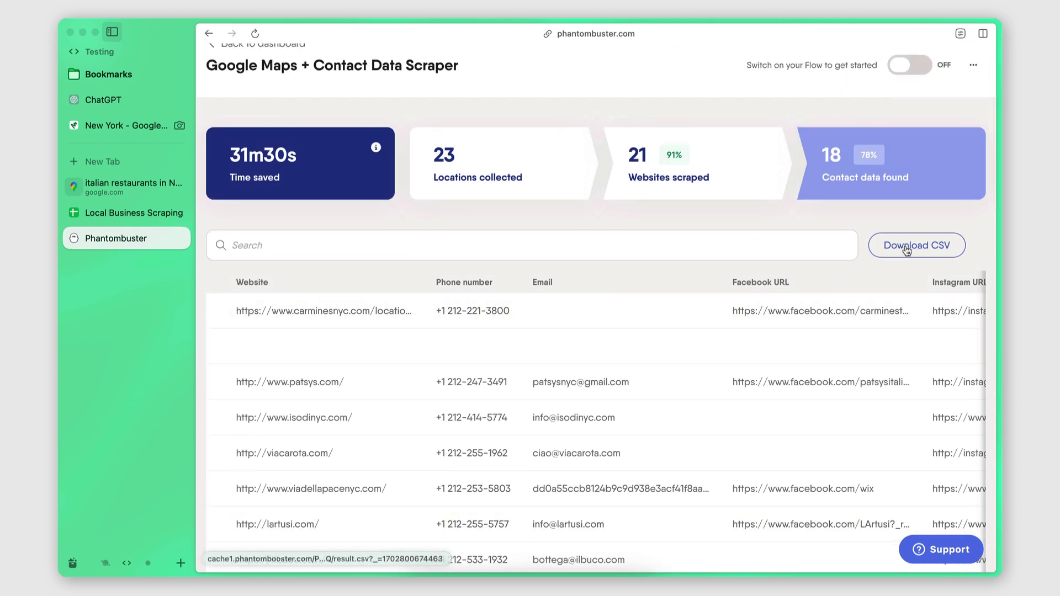
{"action": "left_click", "coordinate": [907, 246]}
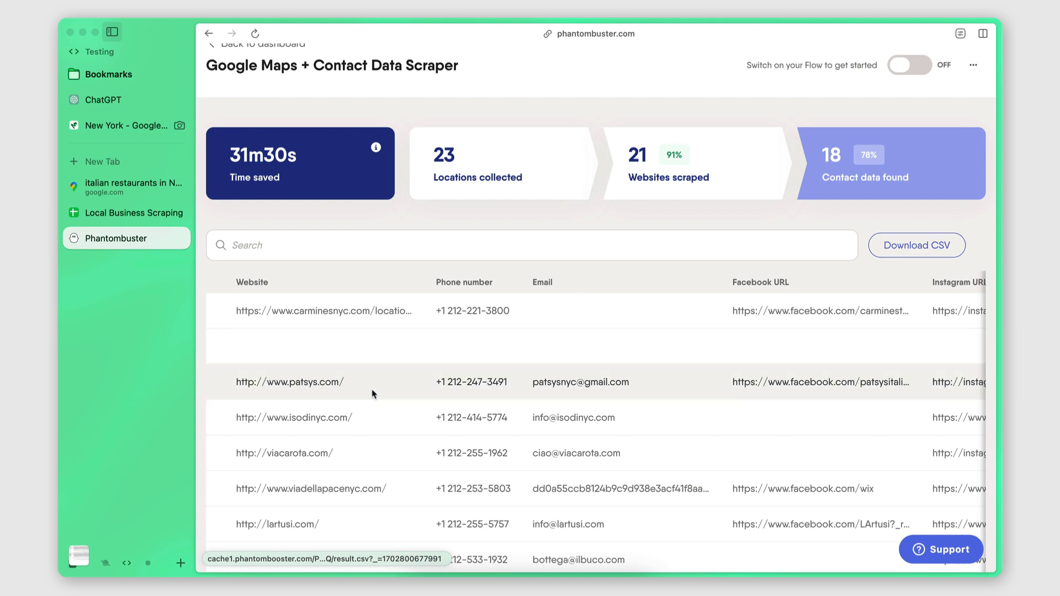
{"action": "scroll", "coordinate": [372, 425], "scroll_direction": "up", "scroll_amount": 1}
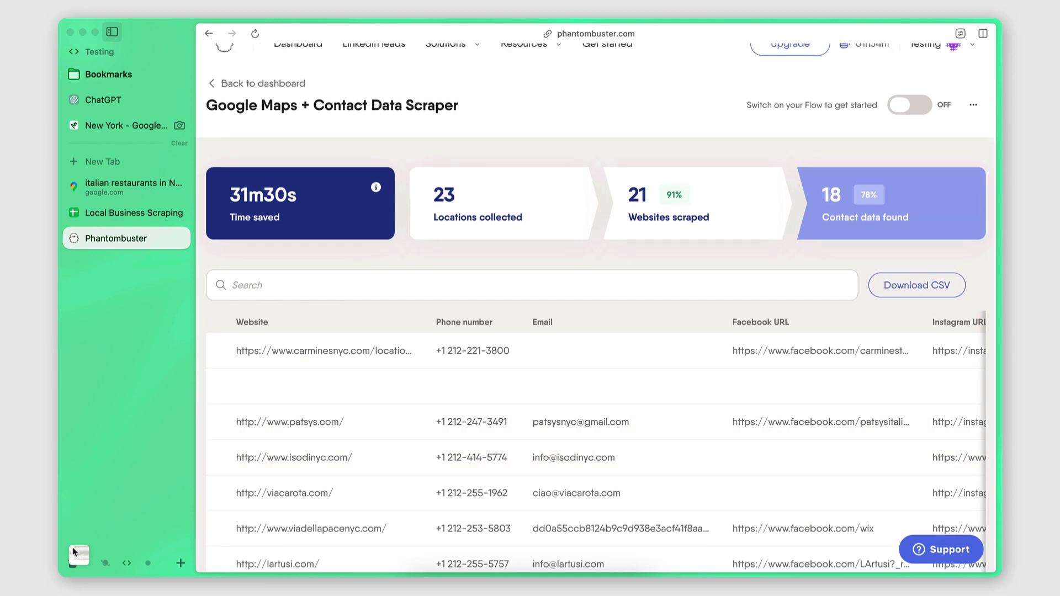
- Add Sheet2 to Local Business Scraping and import result.csv, replacing the current sheet
{"action": "left_click", "coordinate": [112, 215]}
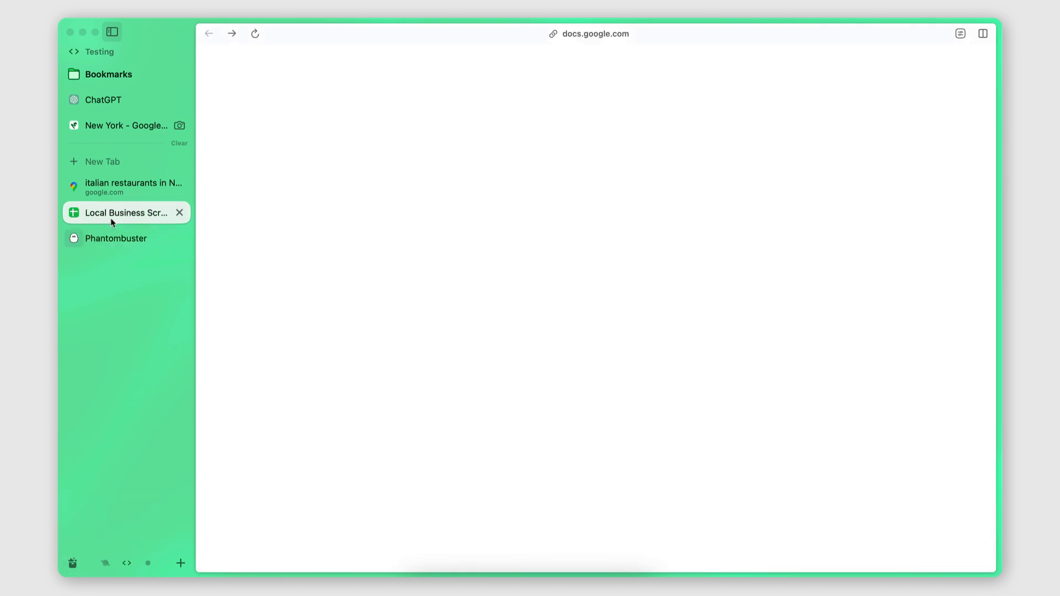
{"action": "left_click", "coordinate": [237, 561]}
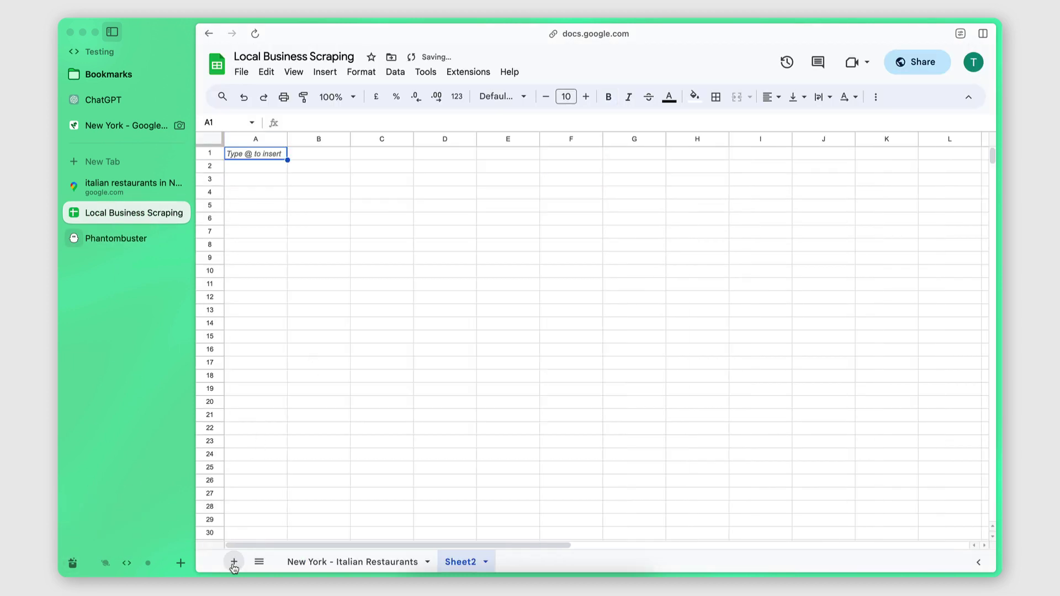
{"action": "left_click", "coordinate": [241, 72]}
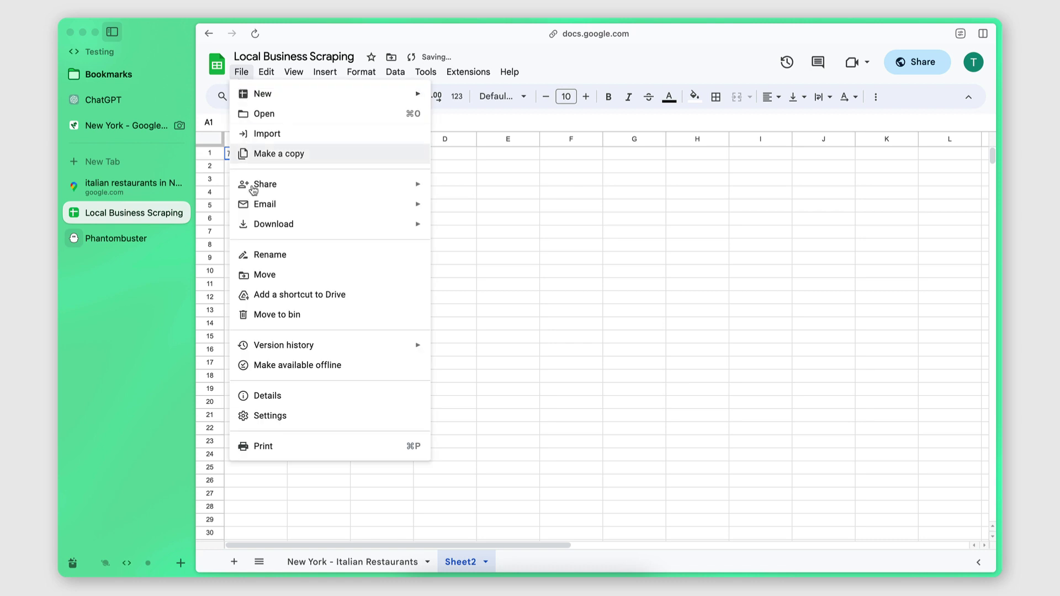
{"action": "left_click", "coordinate": [250, 134]}
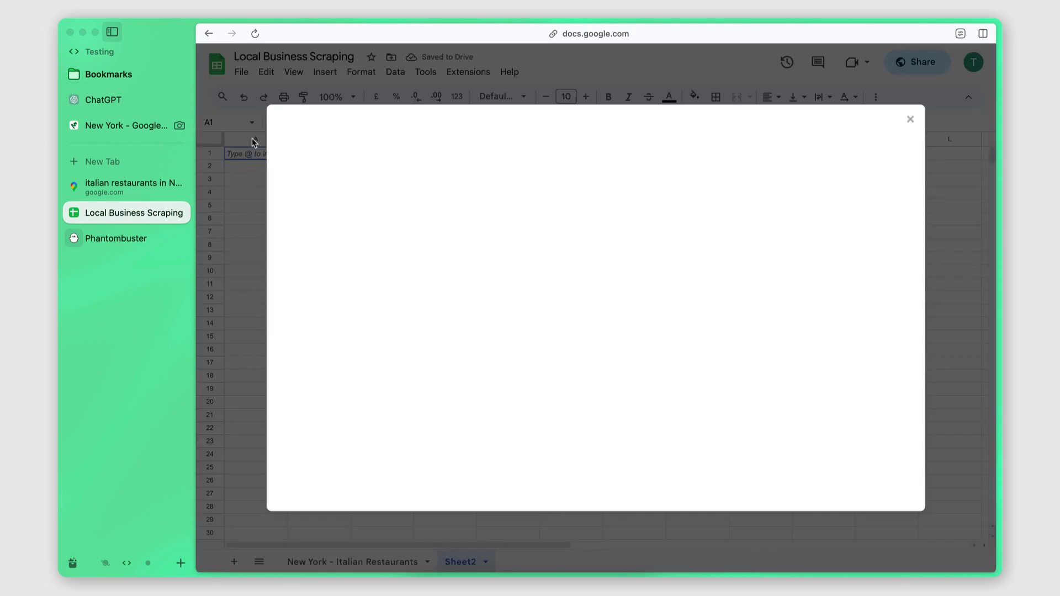
{"action": "left_click", "coordinate": [491, 169]}
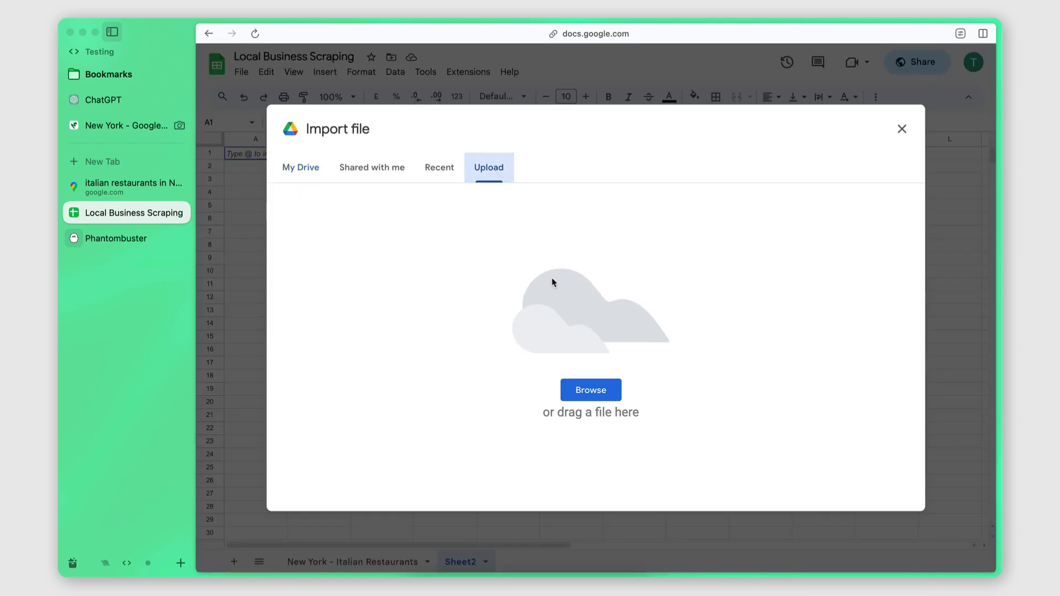
{"action": "left_click", "coordinate": [591, 390]}
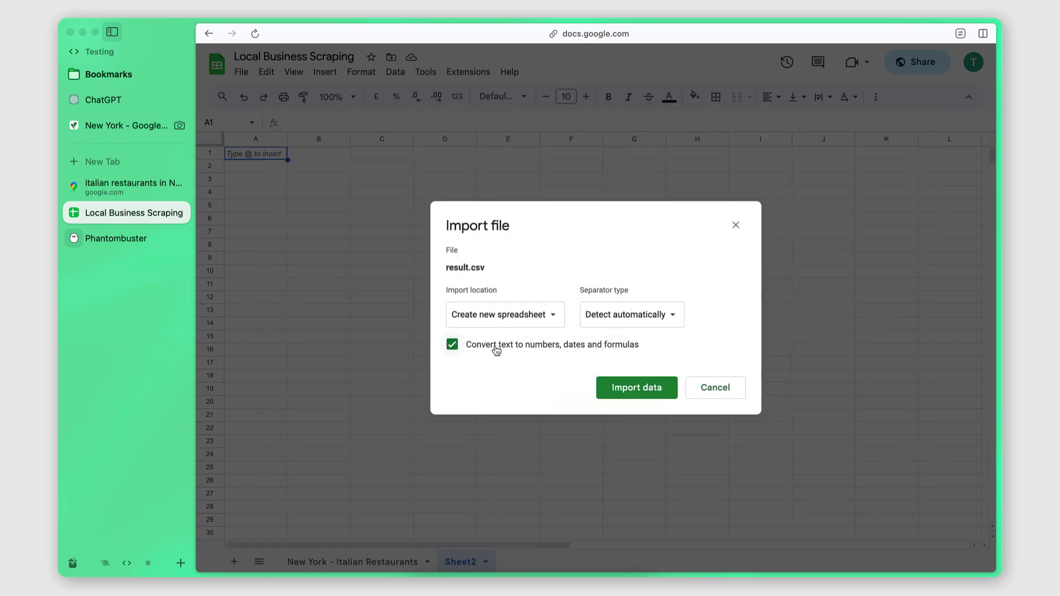
{"action": "left_click", "coordinate": [497, 313]}
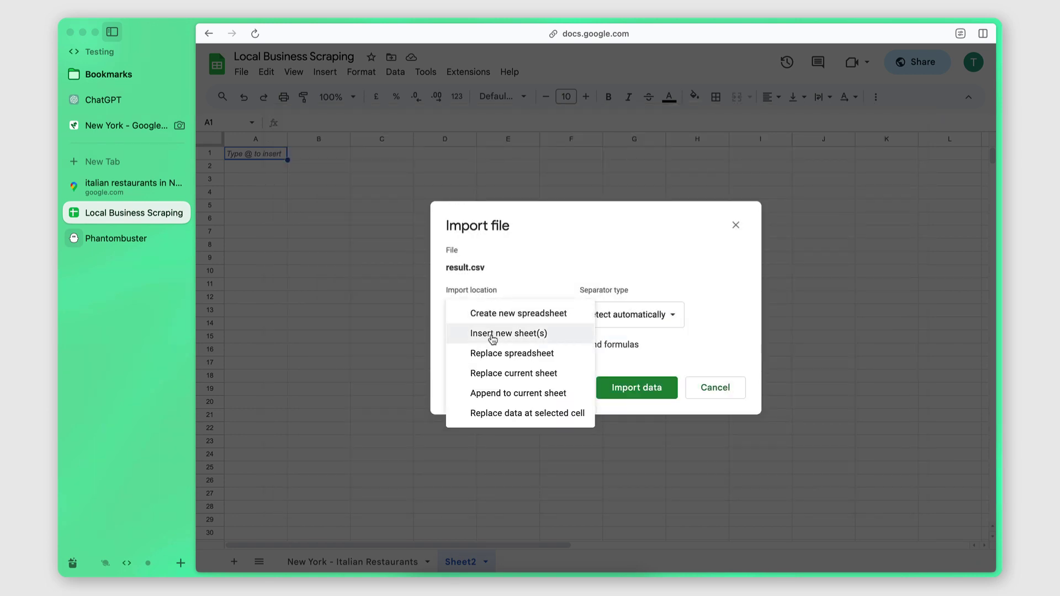
{"action": "left_click", "coordinate": [486, 373]}
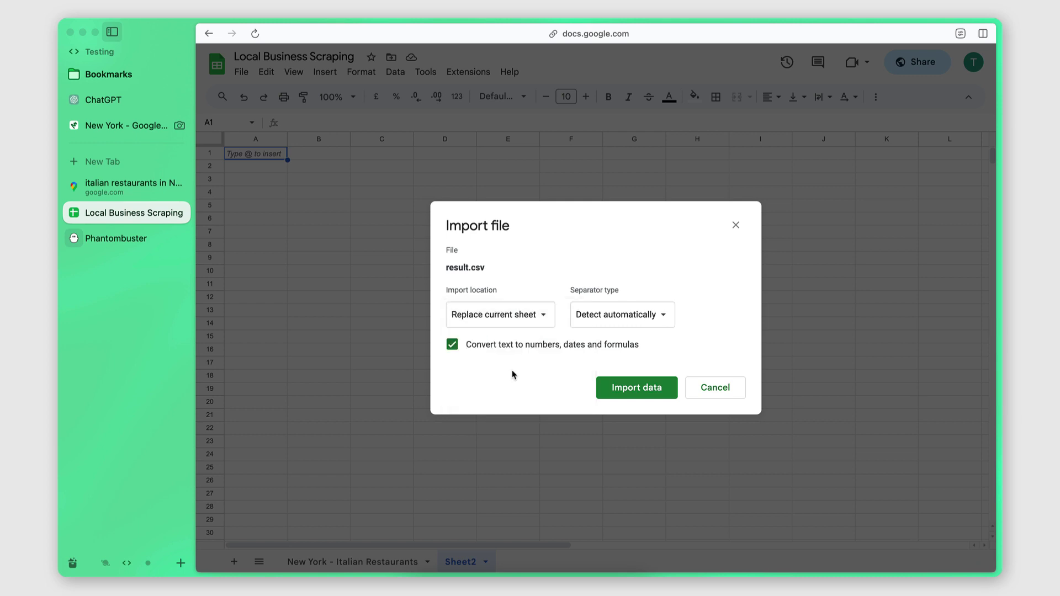
{"action": "left_click", "coordinate": [624, 389]}
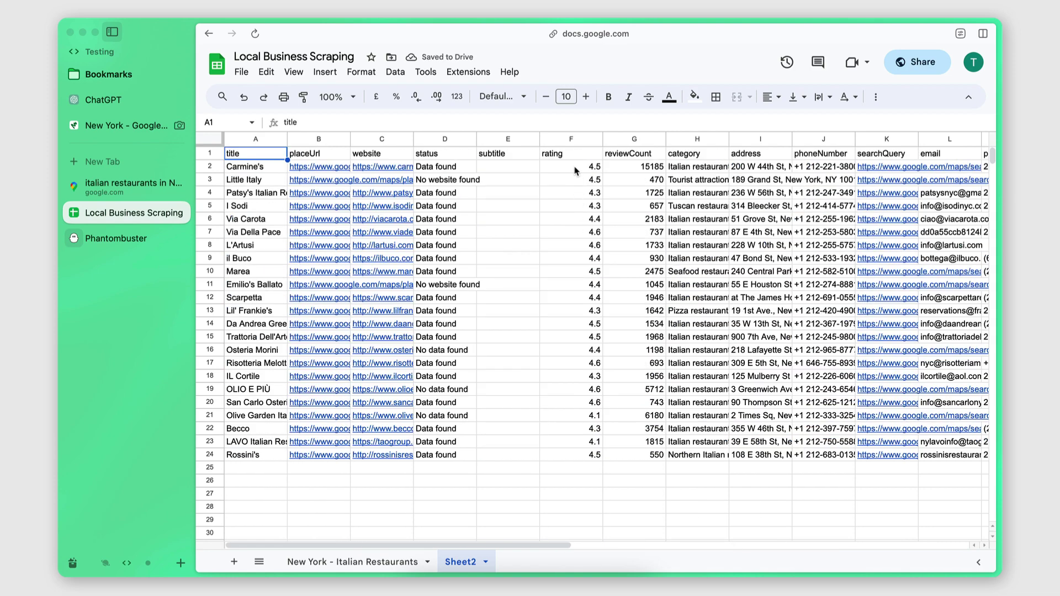
- Check the imported header and restaurant rows across columns A–P
{"action": "scroll", "coordinate": [582, 331], "scroll_direction": "right", "scroll_amount": 10}
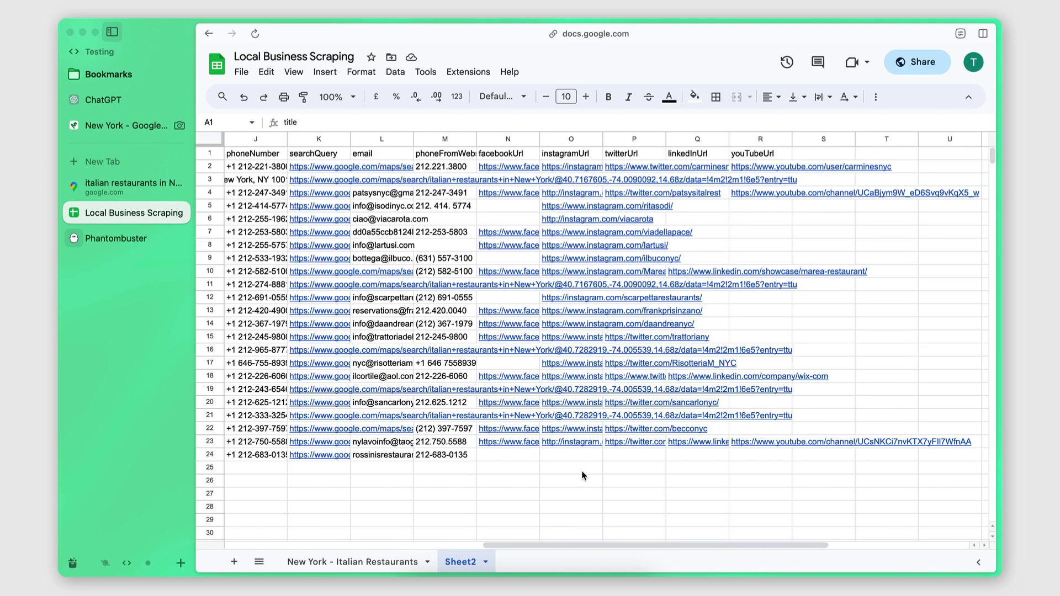
{"action": "scroll", "coordinate": [581, 471], "scroll_direction": "left", "scroll_amount": 10}
{"action": "left_click_drag", "start_coordinate": [246, 159], "coordinate": [942, 168]}
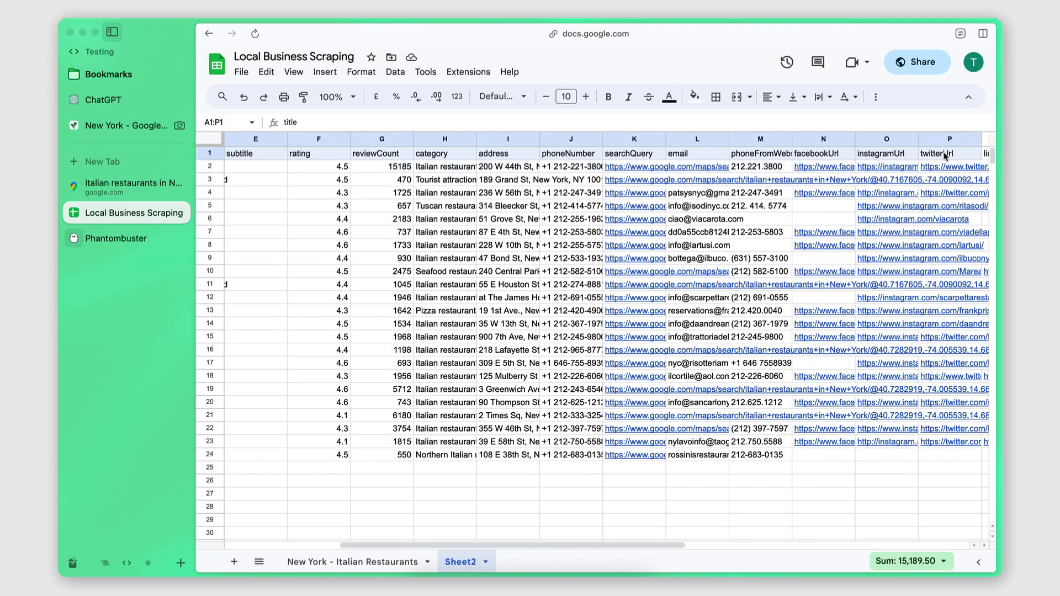
{"action": "left_click", "coordinate": [262, 470]}
{"action": "scroll", "coordinate": [262, 472], "scroll_direction": "right", "scroll_amount": 7}
{"action": "scroll", "coordinate": [262, 472], "scroll_direction": "left", "scroll_amount": 7}
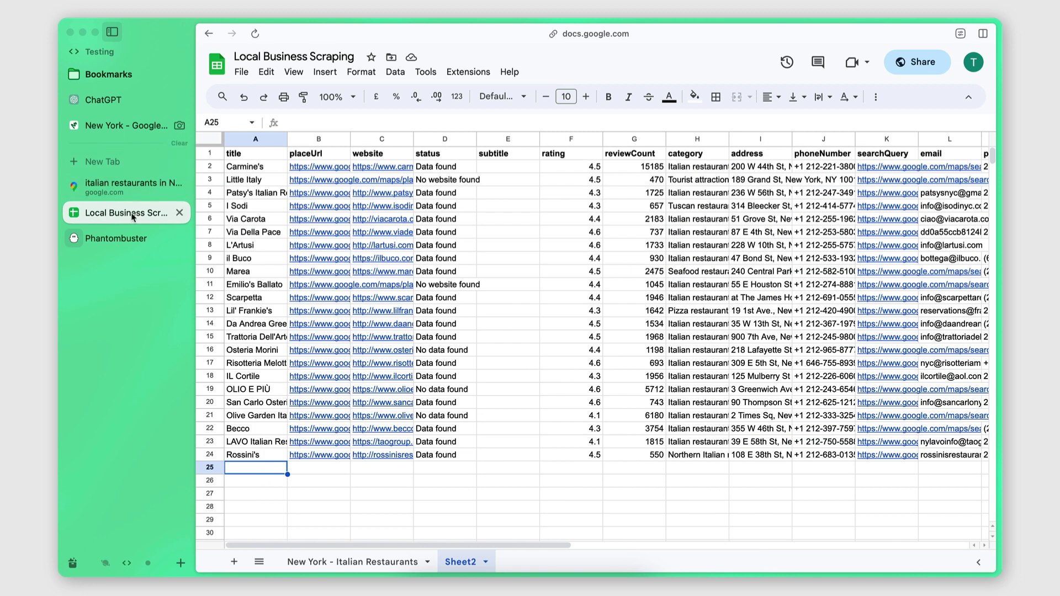
- Return to the Google Maps search listing I Sodi, Via Carota and L'Artusi
{"action": "left_click", "coordinate": [113, 242]}
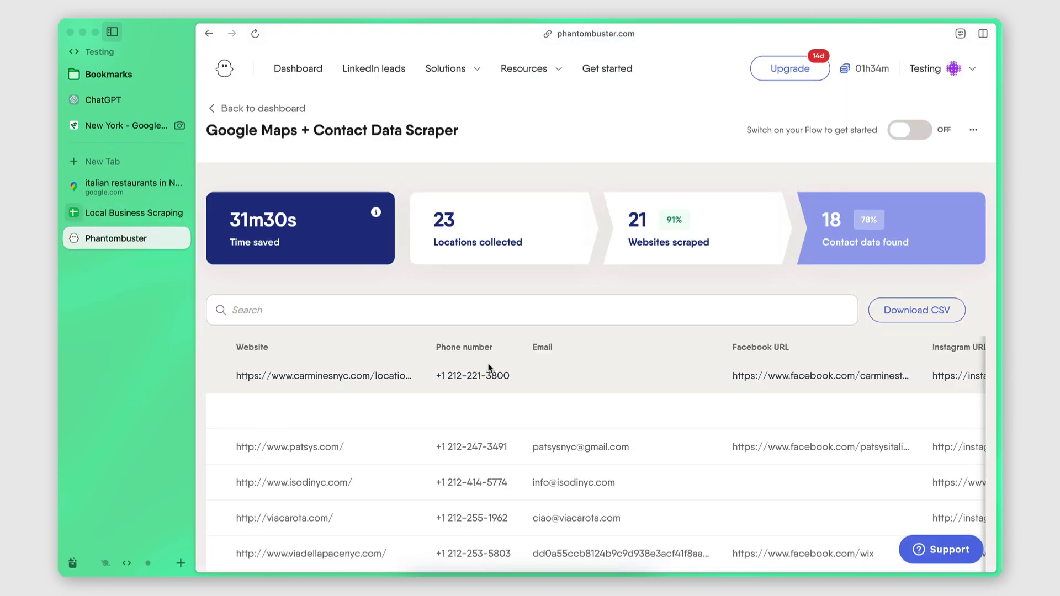
{"action": "left_click", "coordinate": [96, 189]}
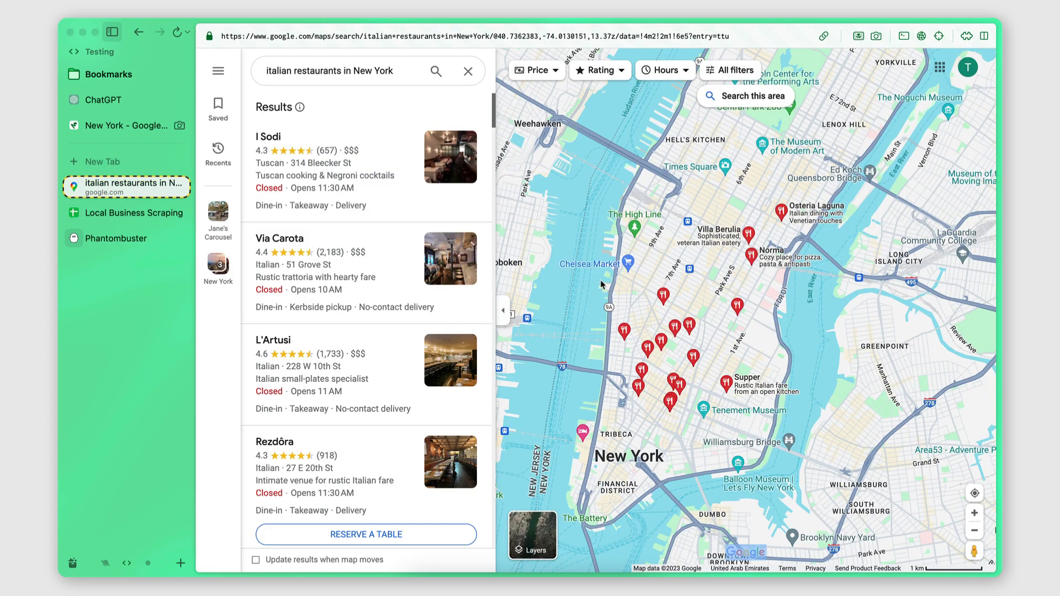